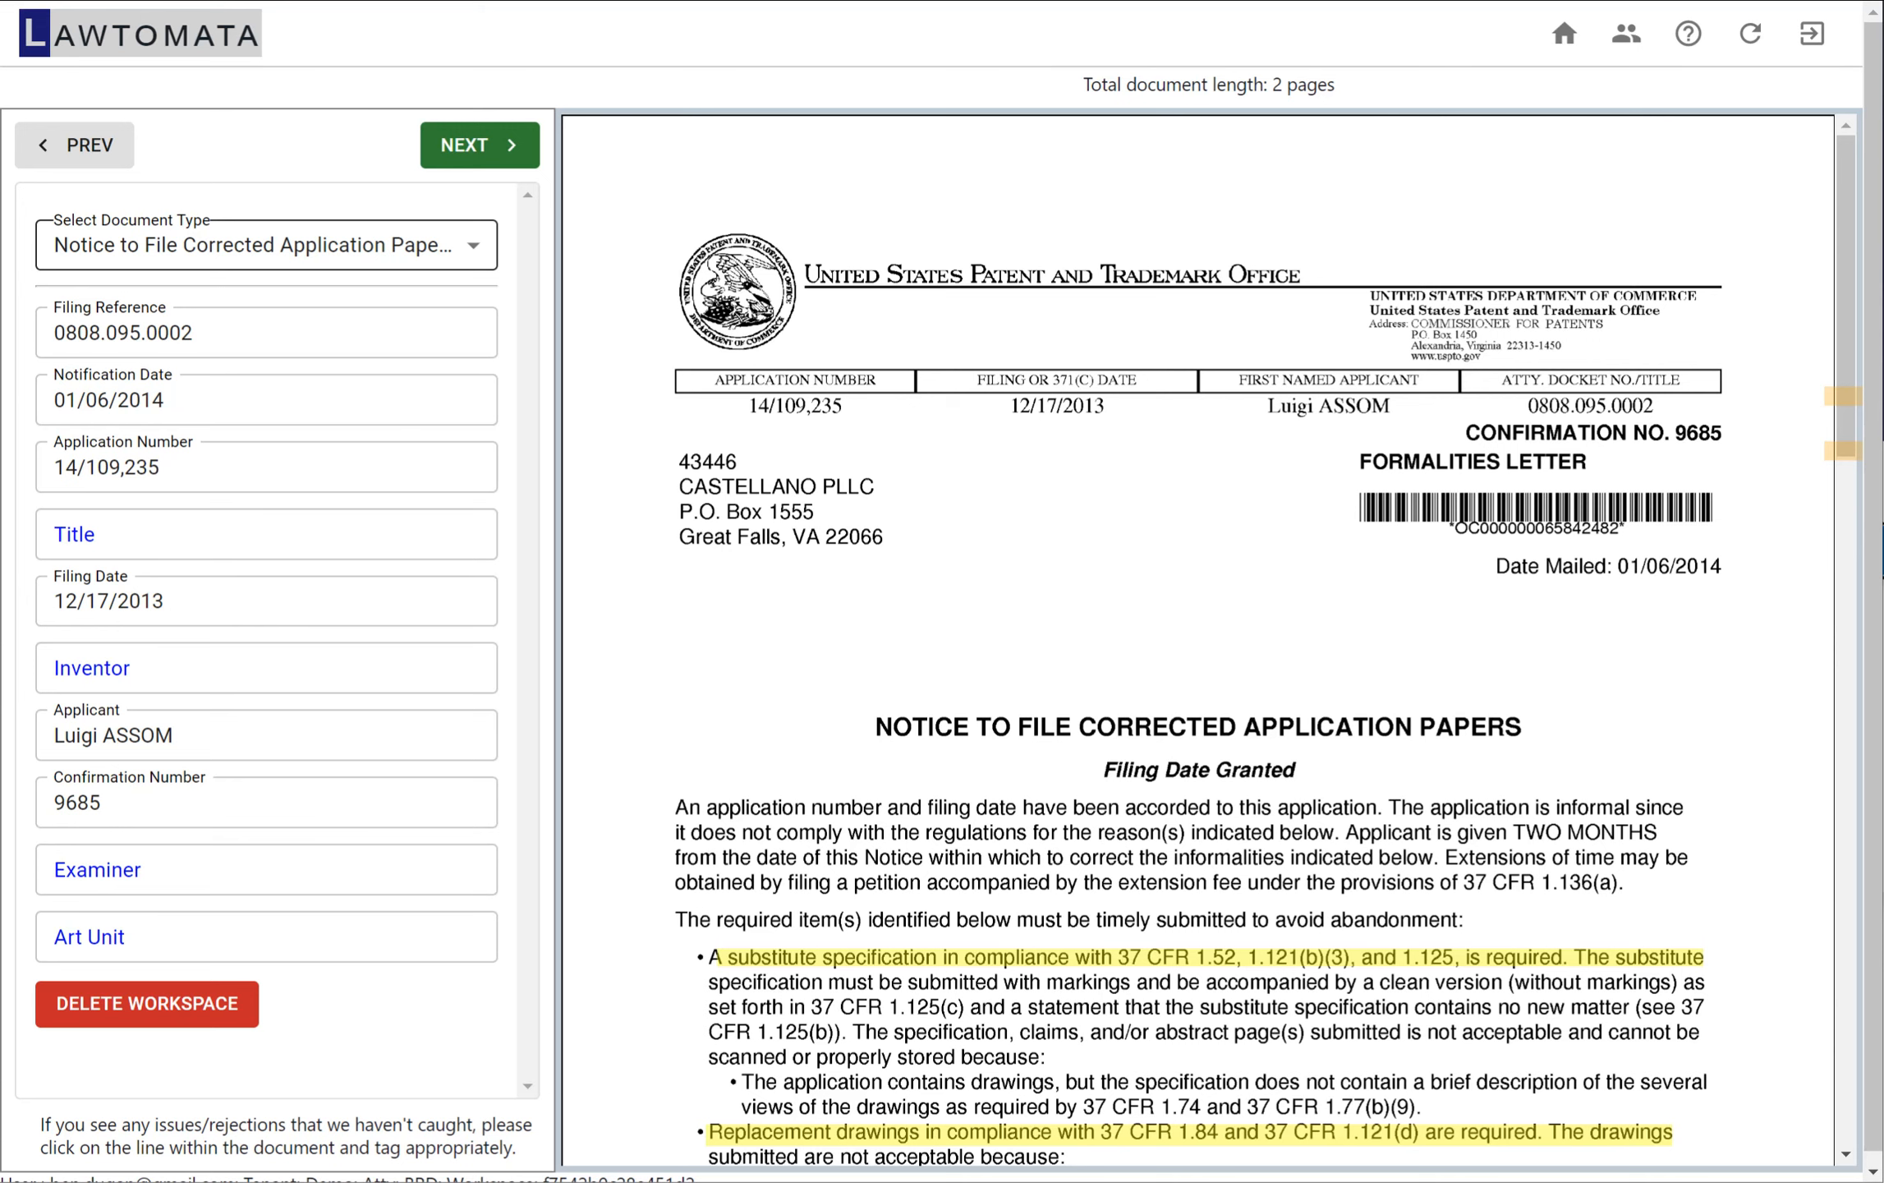
Look through the available document types and keep Notice to File Corrected Application Papers (Pat) selected
{"action": "left_click", "coordinate": [472, 245]}
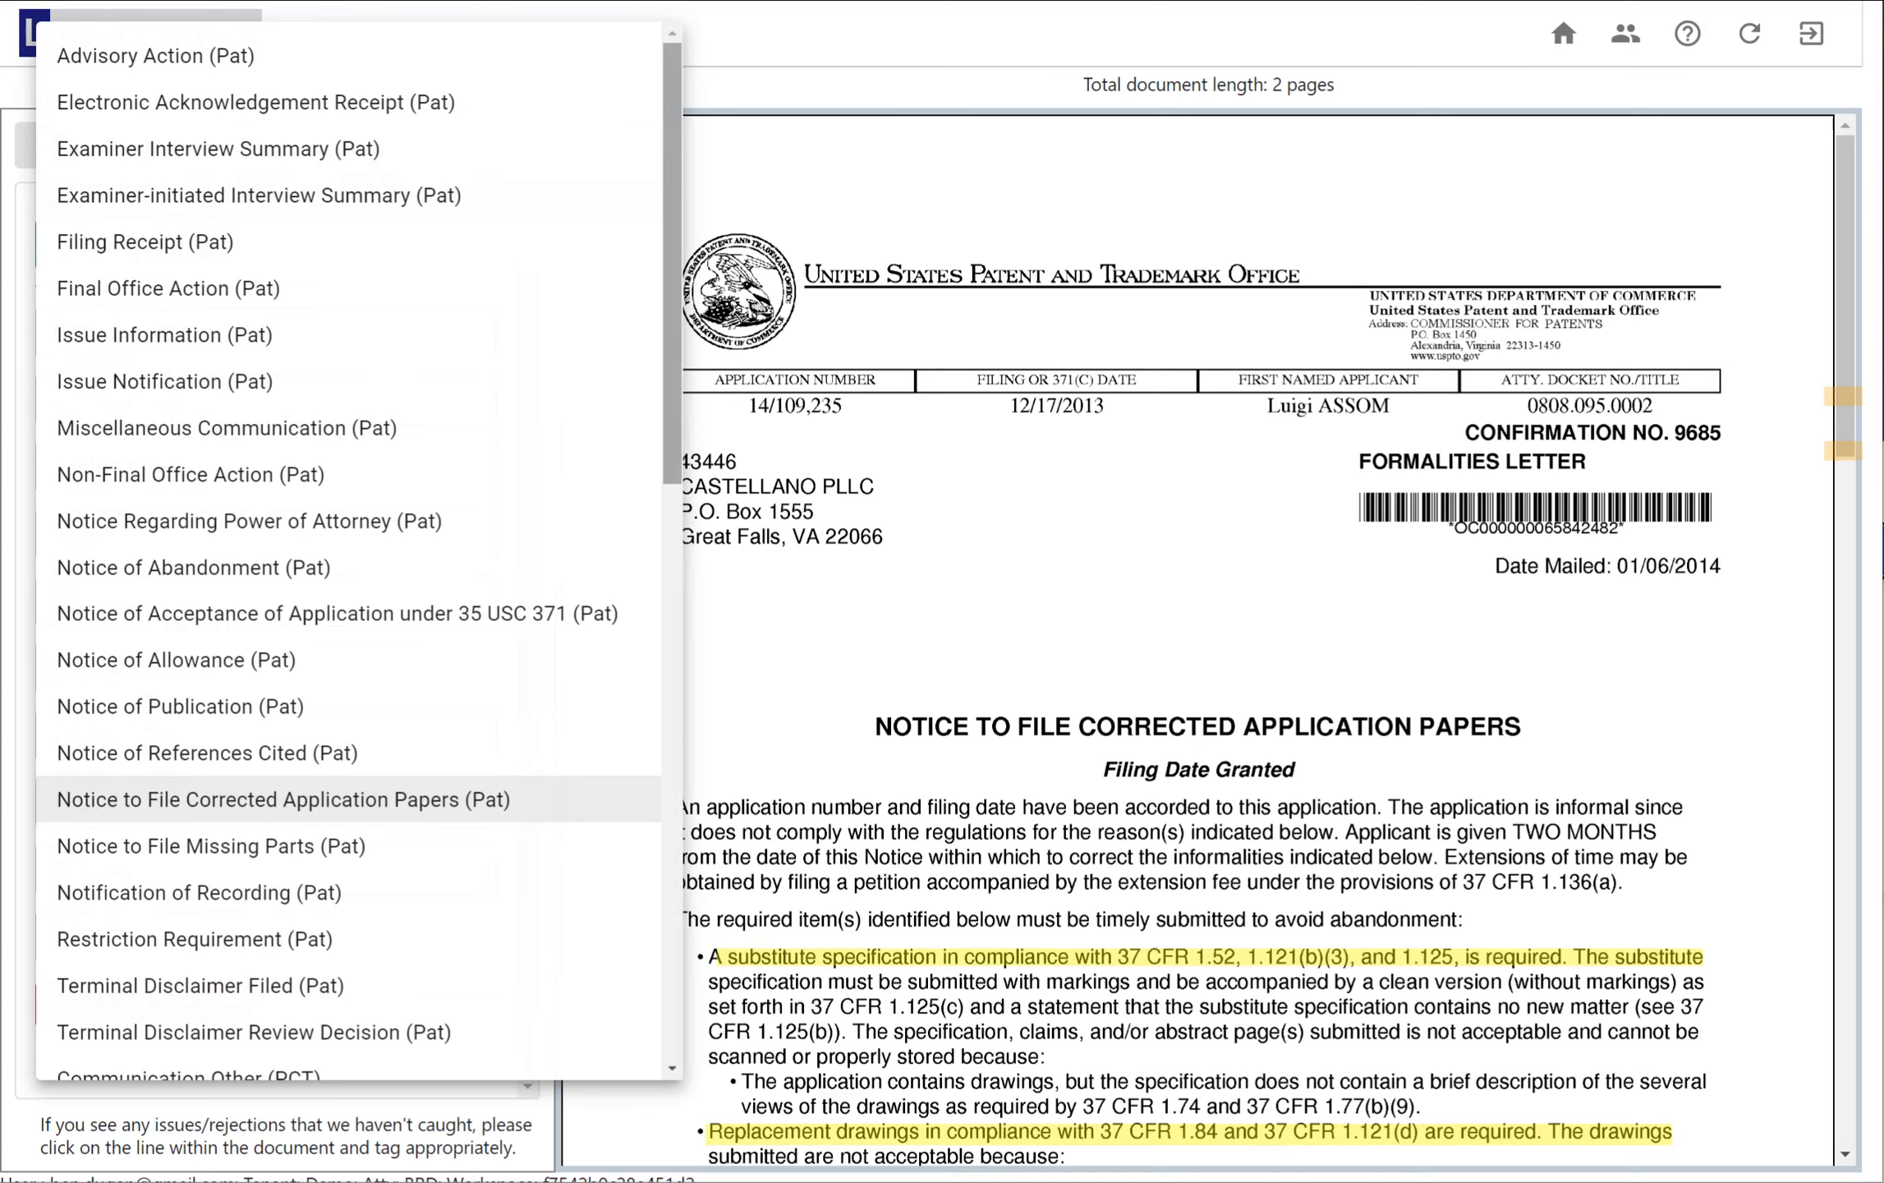
{"action": "scroll", "coordinate": [349, 551], "scroll_direction": "down", "scroll_amount": 9}
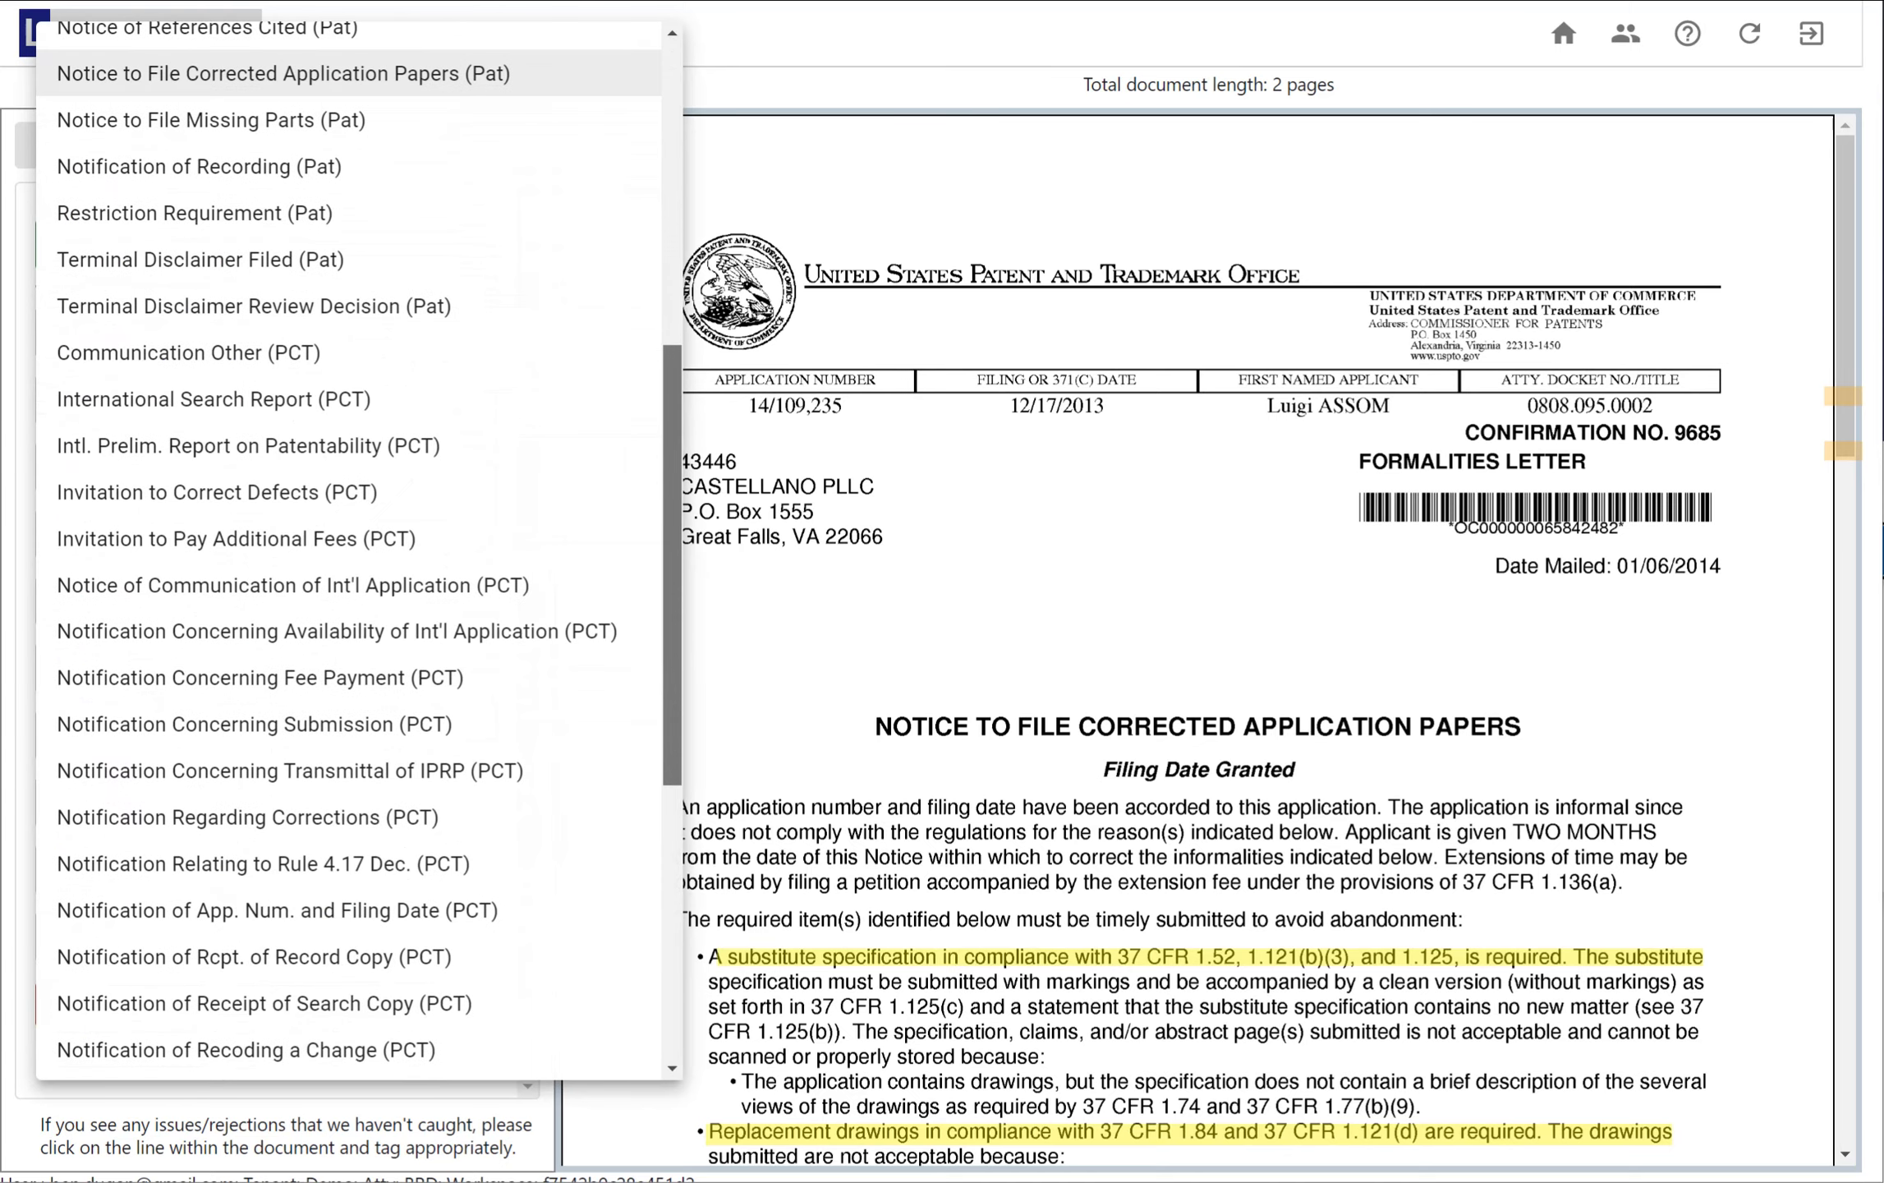
{"action": "scroll", "coordinate": [349, 550], "scroll_direction": "down", "scroll_amount": 6}
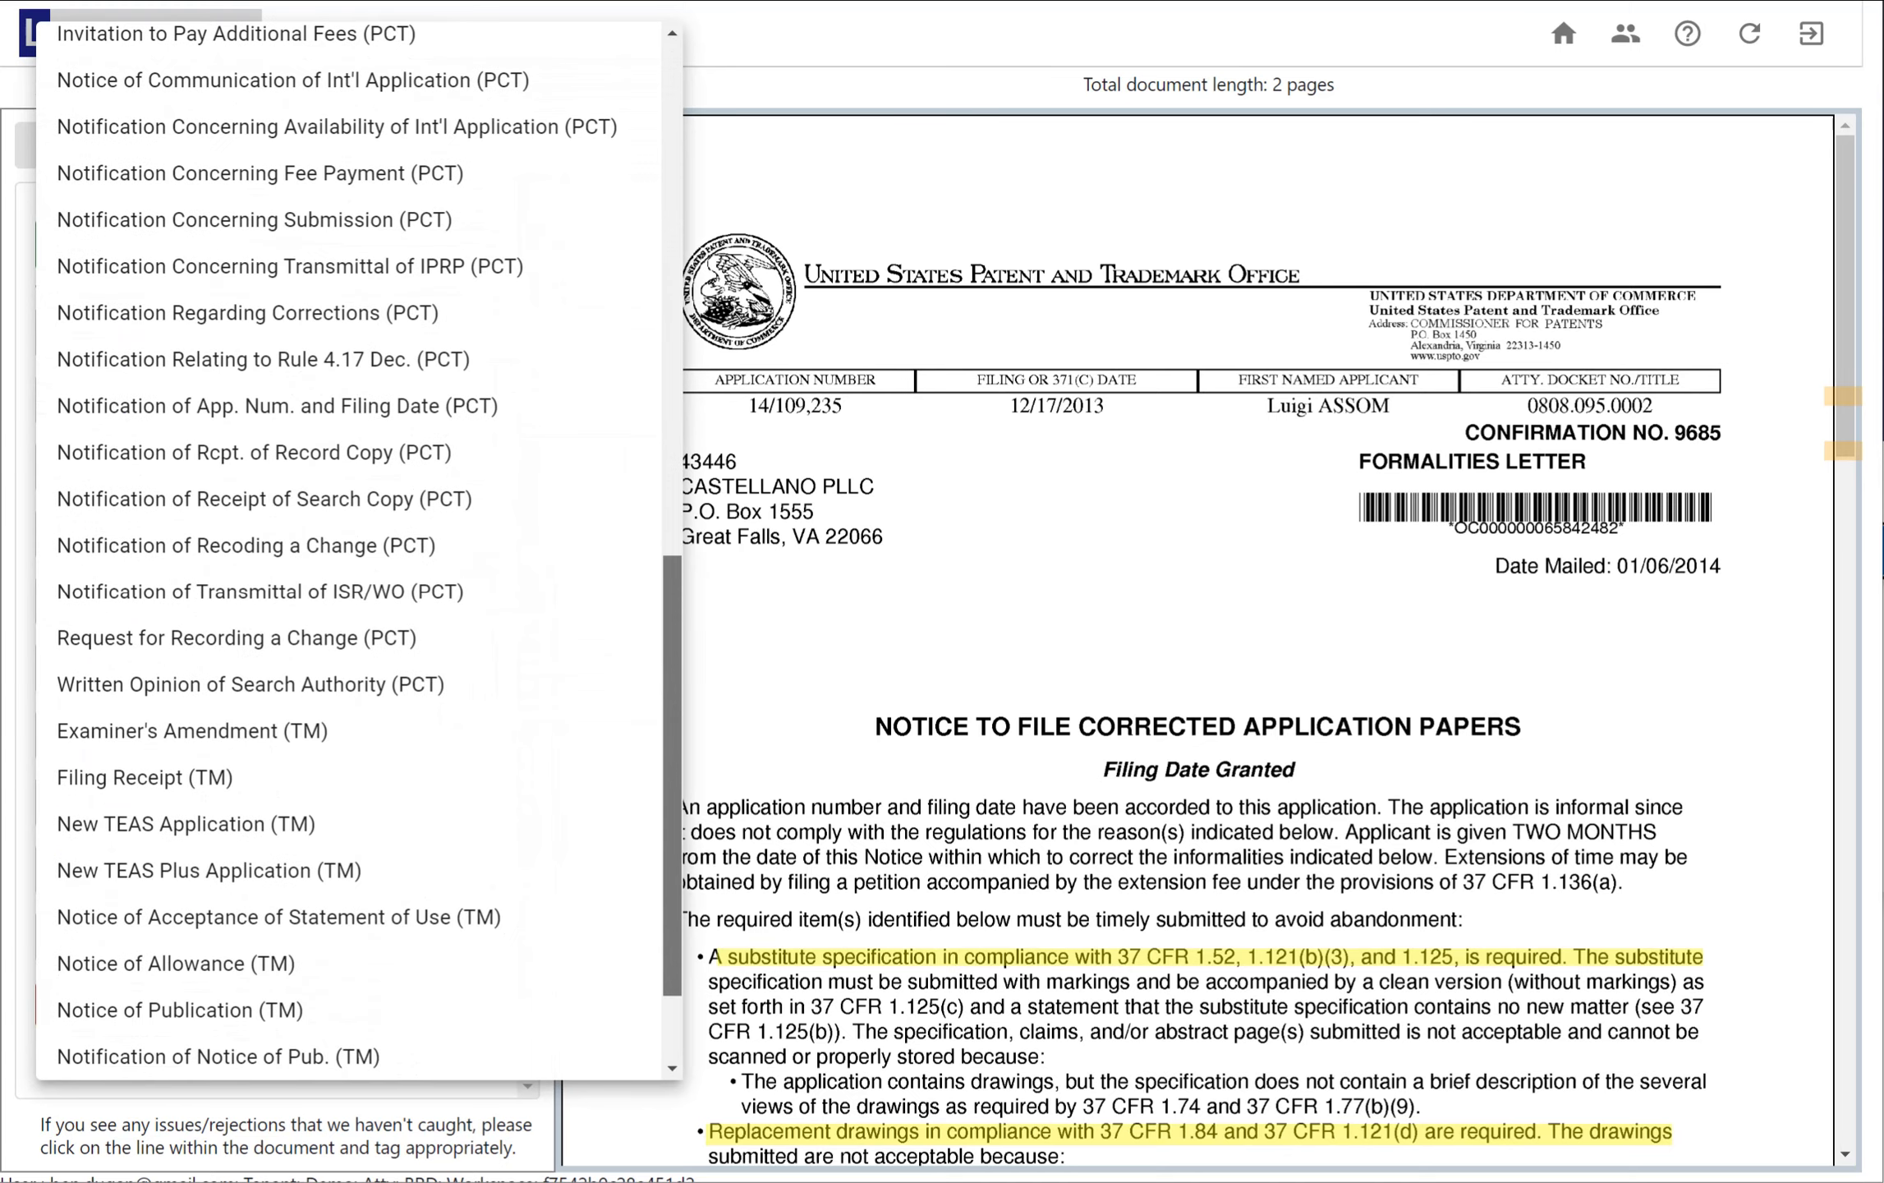
{"action": "scroll", "coordinate": [349, 799], "scroll_direction": "up", "scroll_amount": 15}
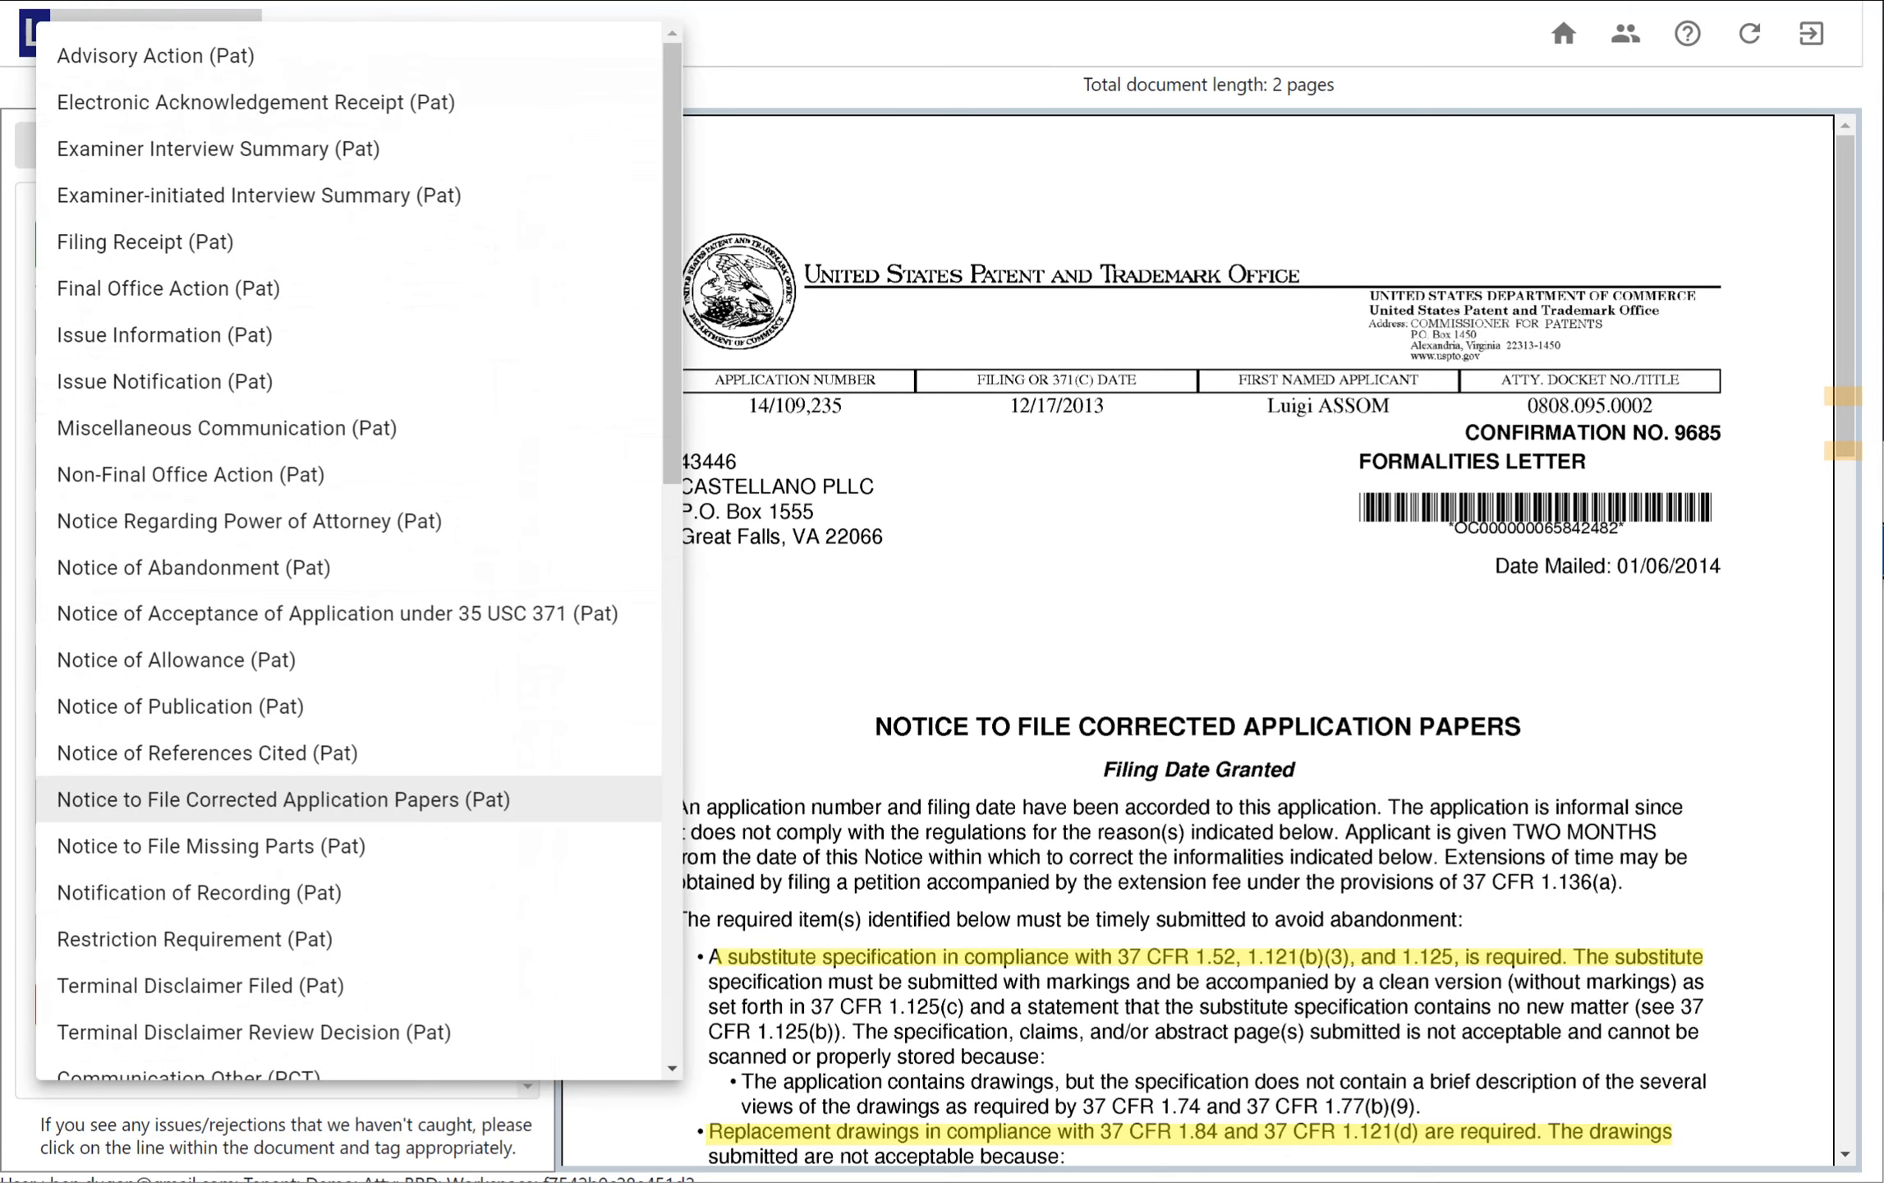
{"action": "left_click", "coordinate": [283, 799]}
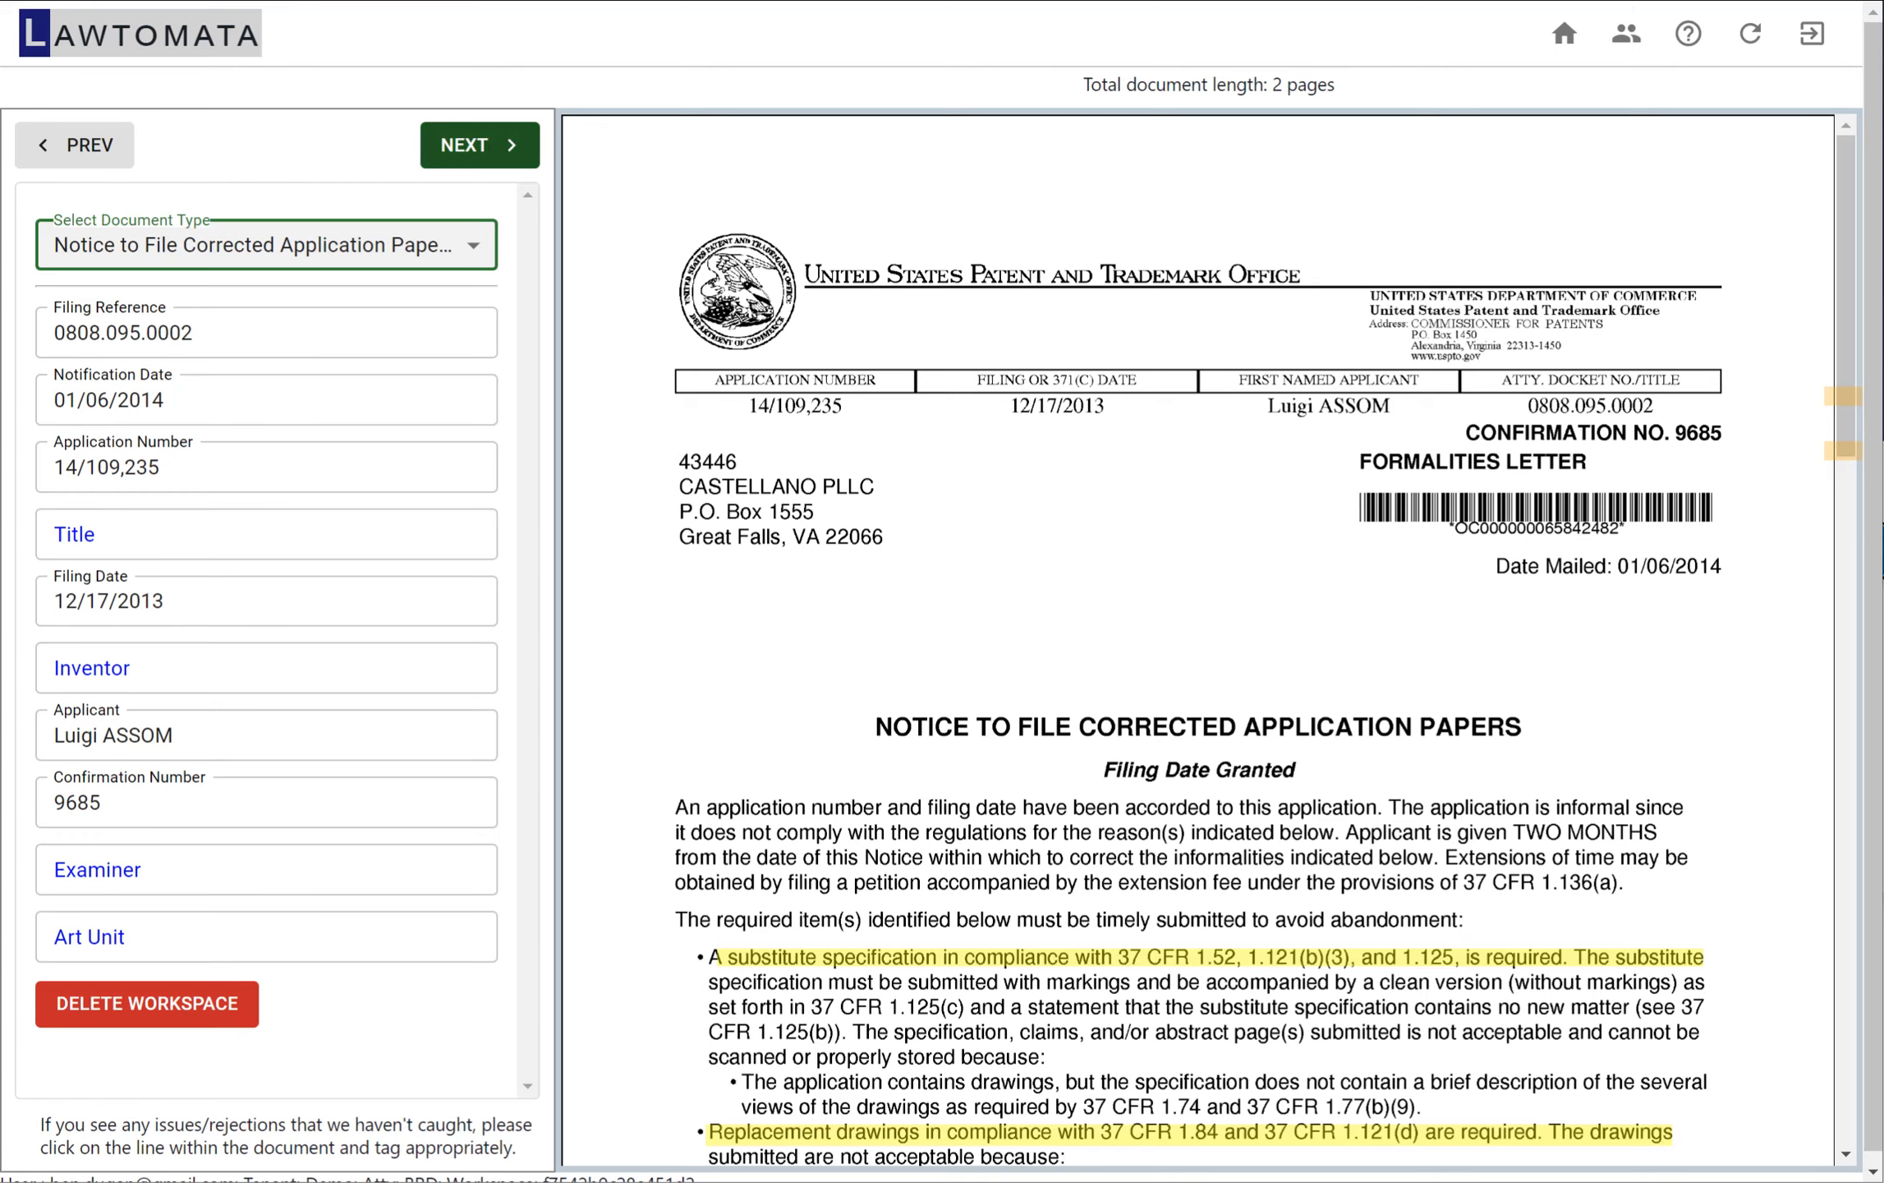
Review both detected issues of the notice, the objection to the specification and the objection to the drawings
{"action": "left_click", "coordinate": [480, 145]}
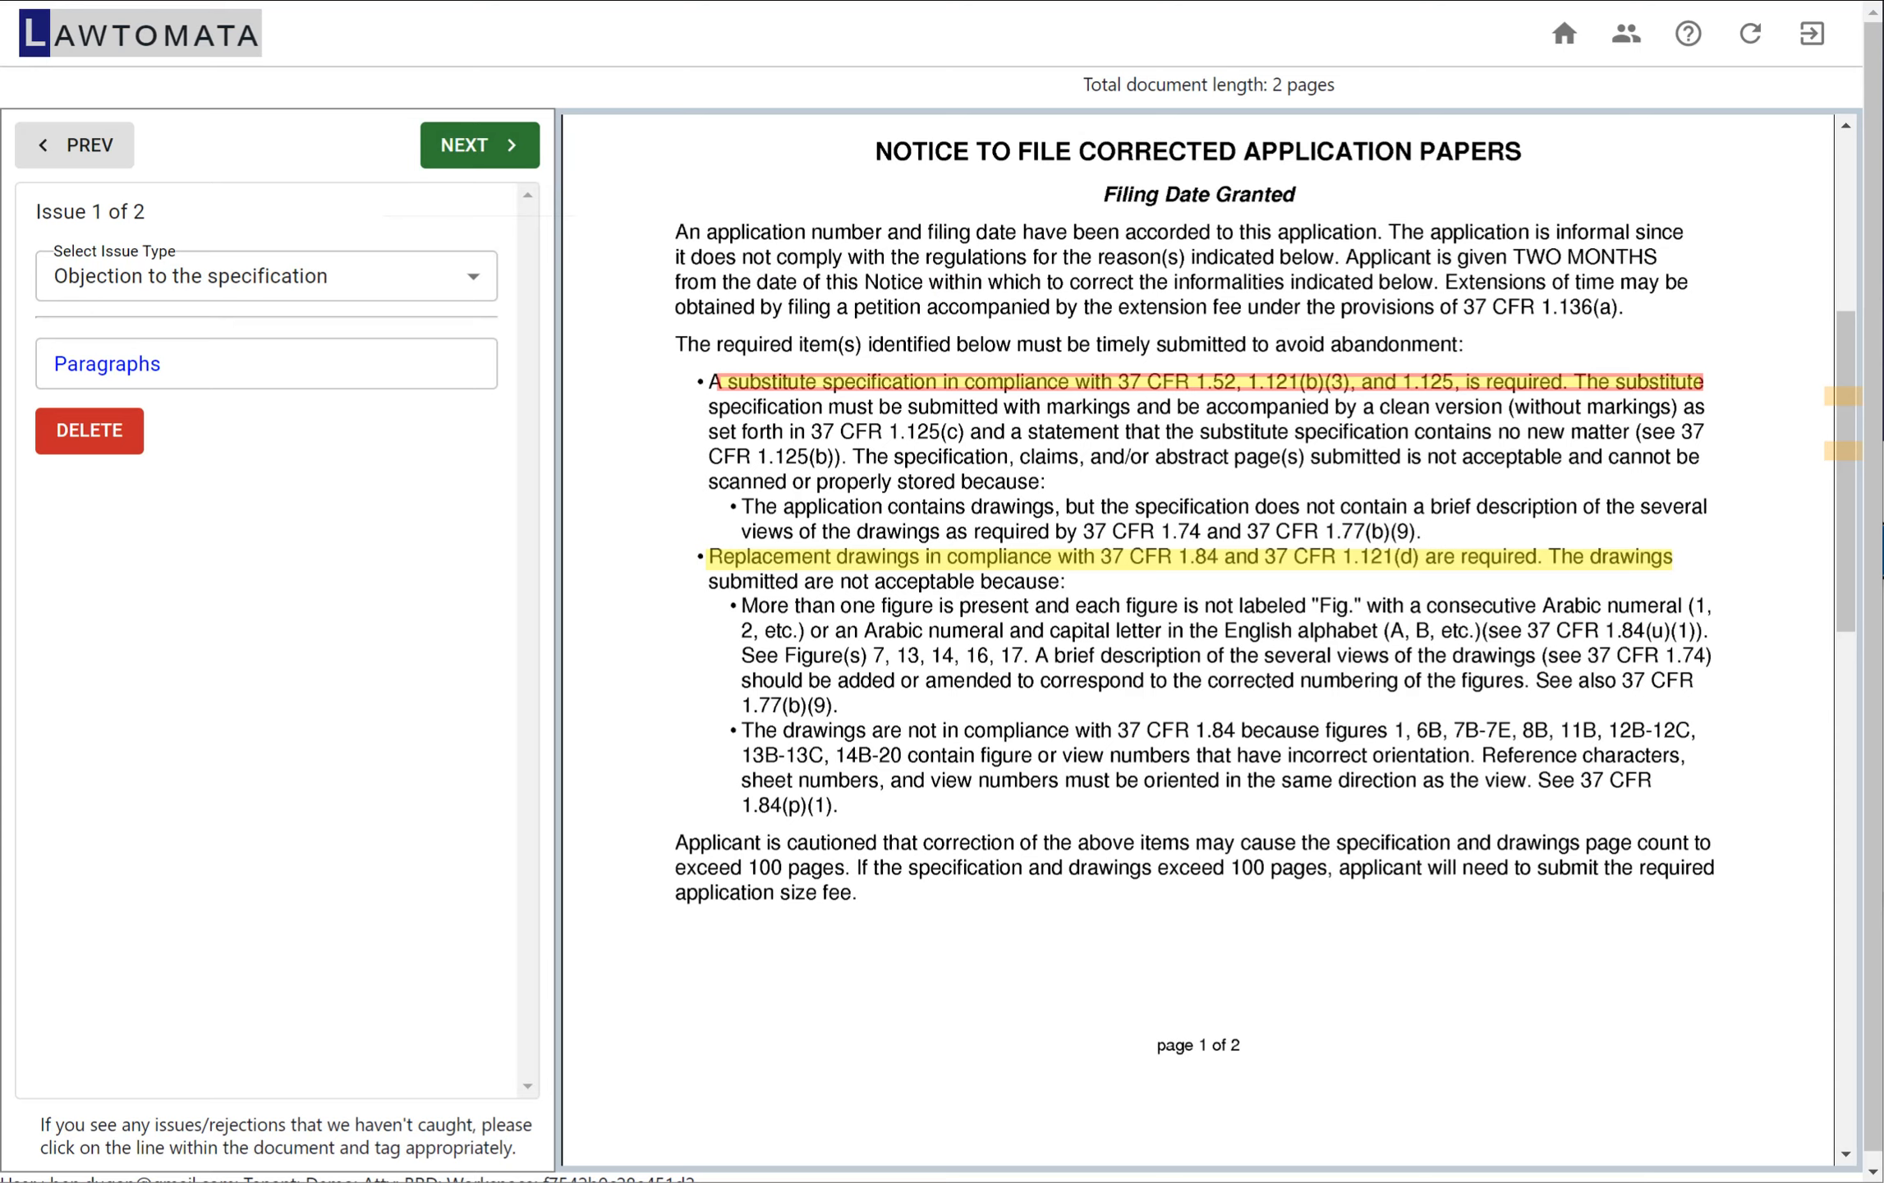
{"action": "left_click", "coordinate": [480, 144]}
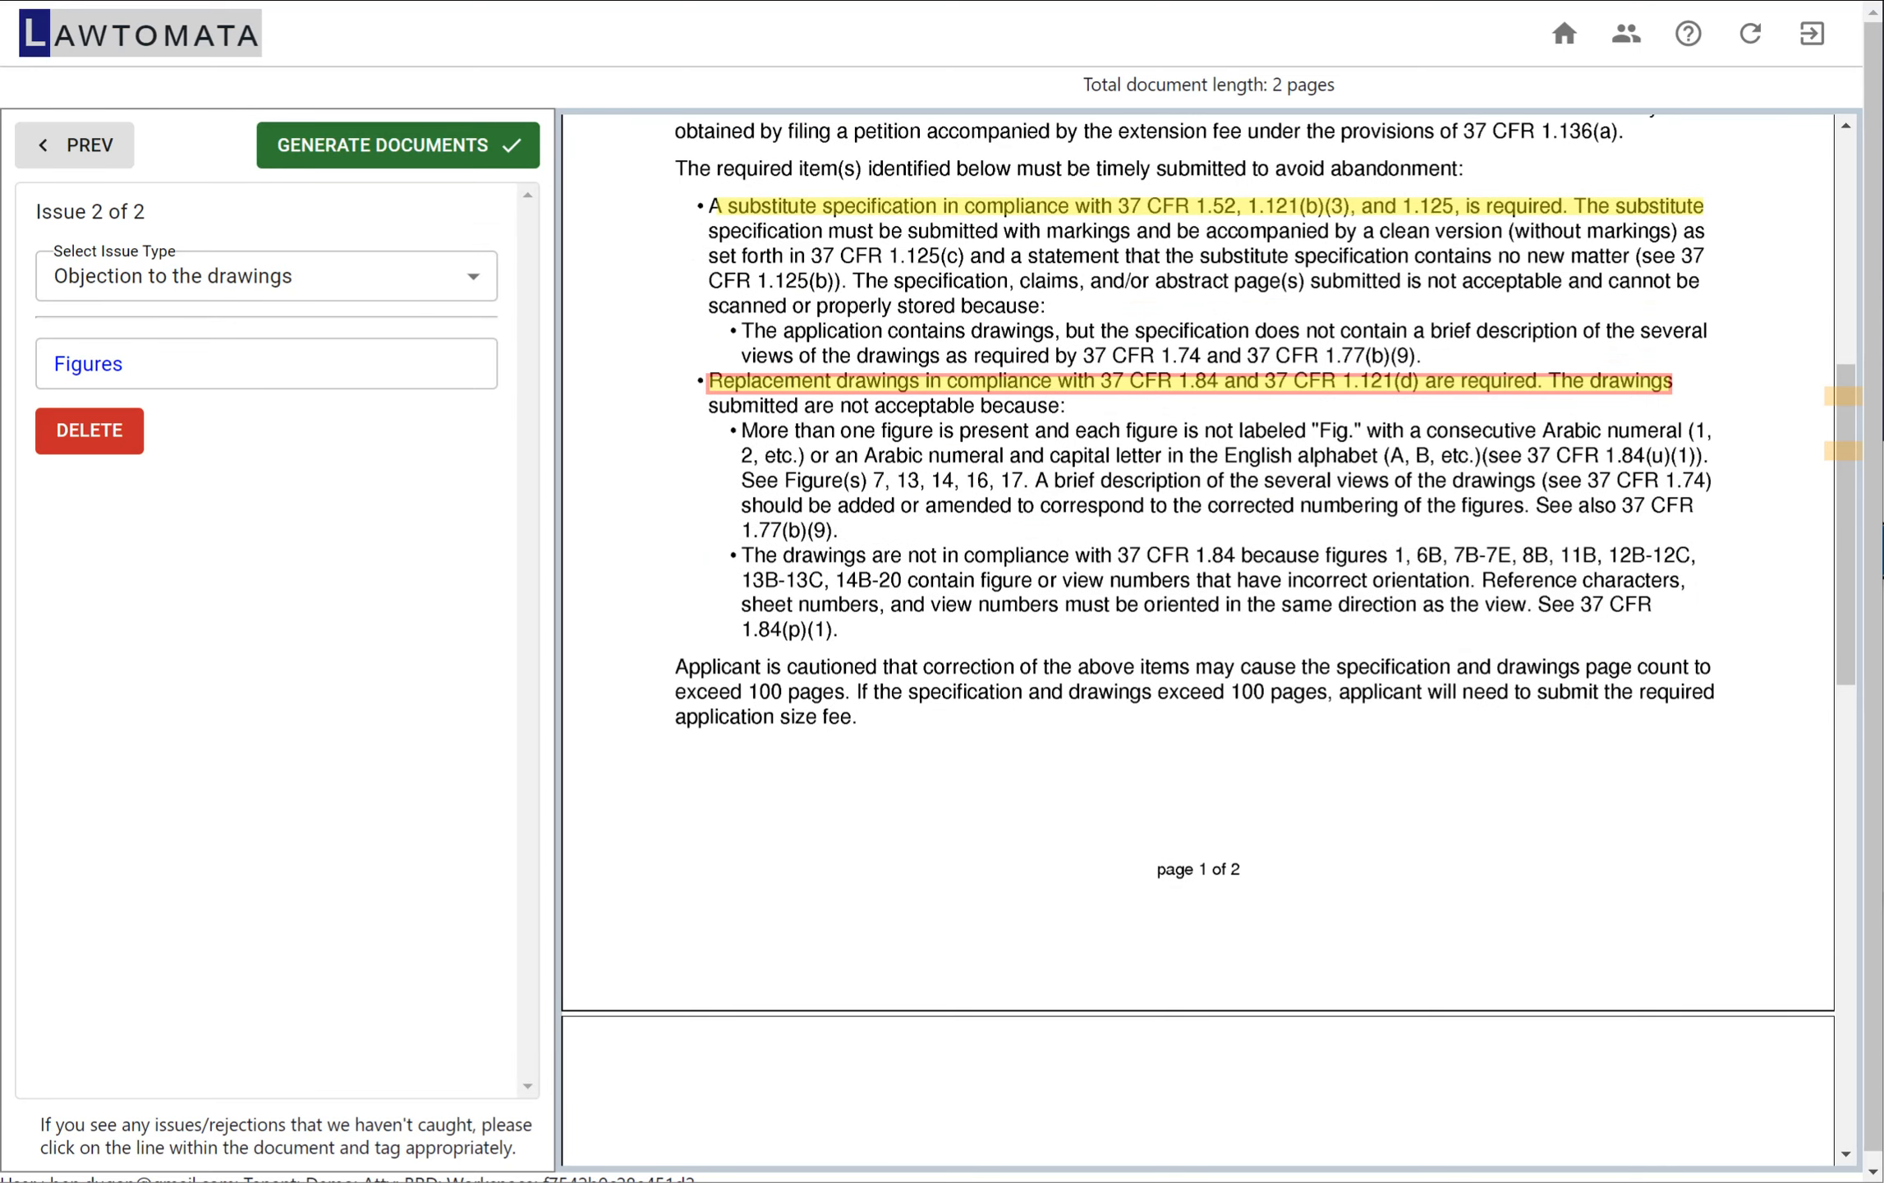
{"action": "left_click", "coordinate": [74, 144]}
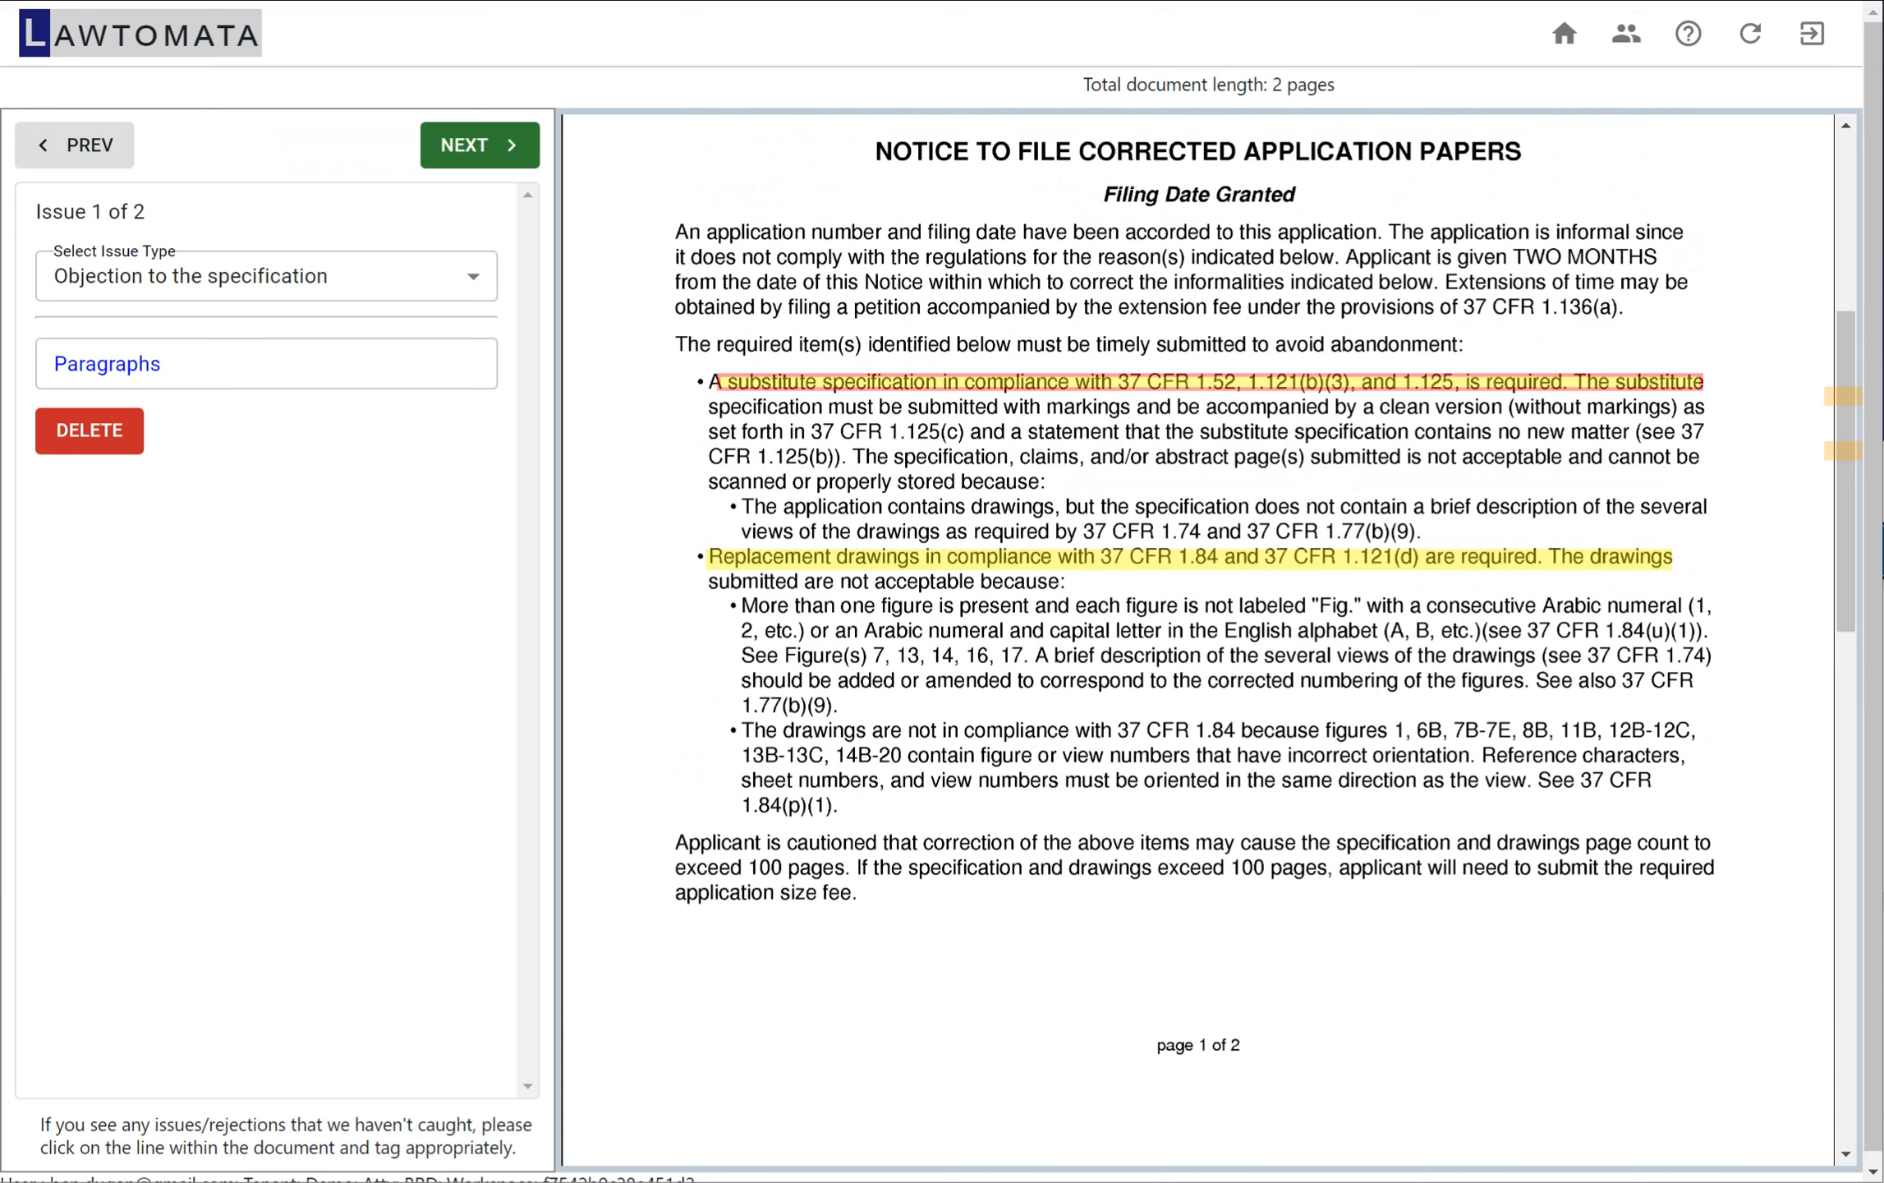
{"action": "left_click", "coordinate": [480, 144]}
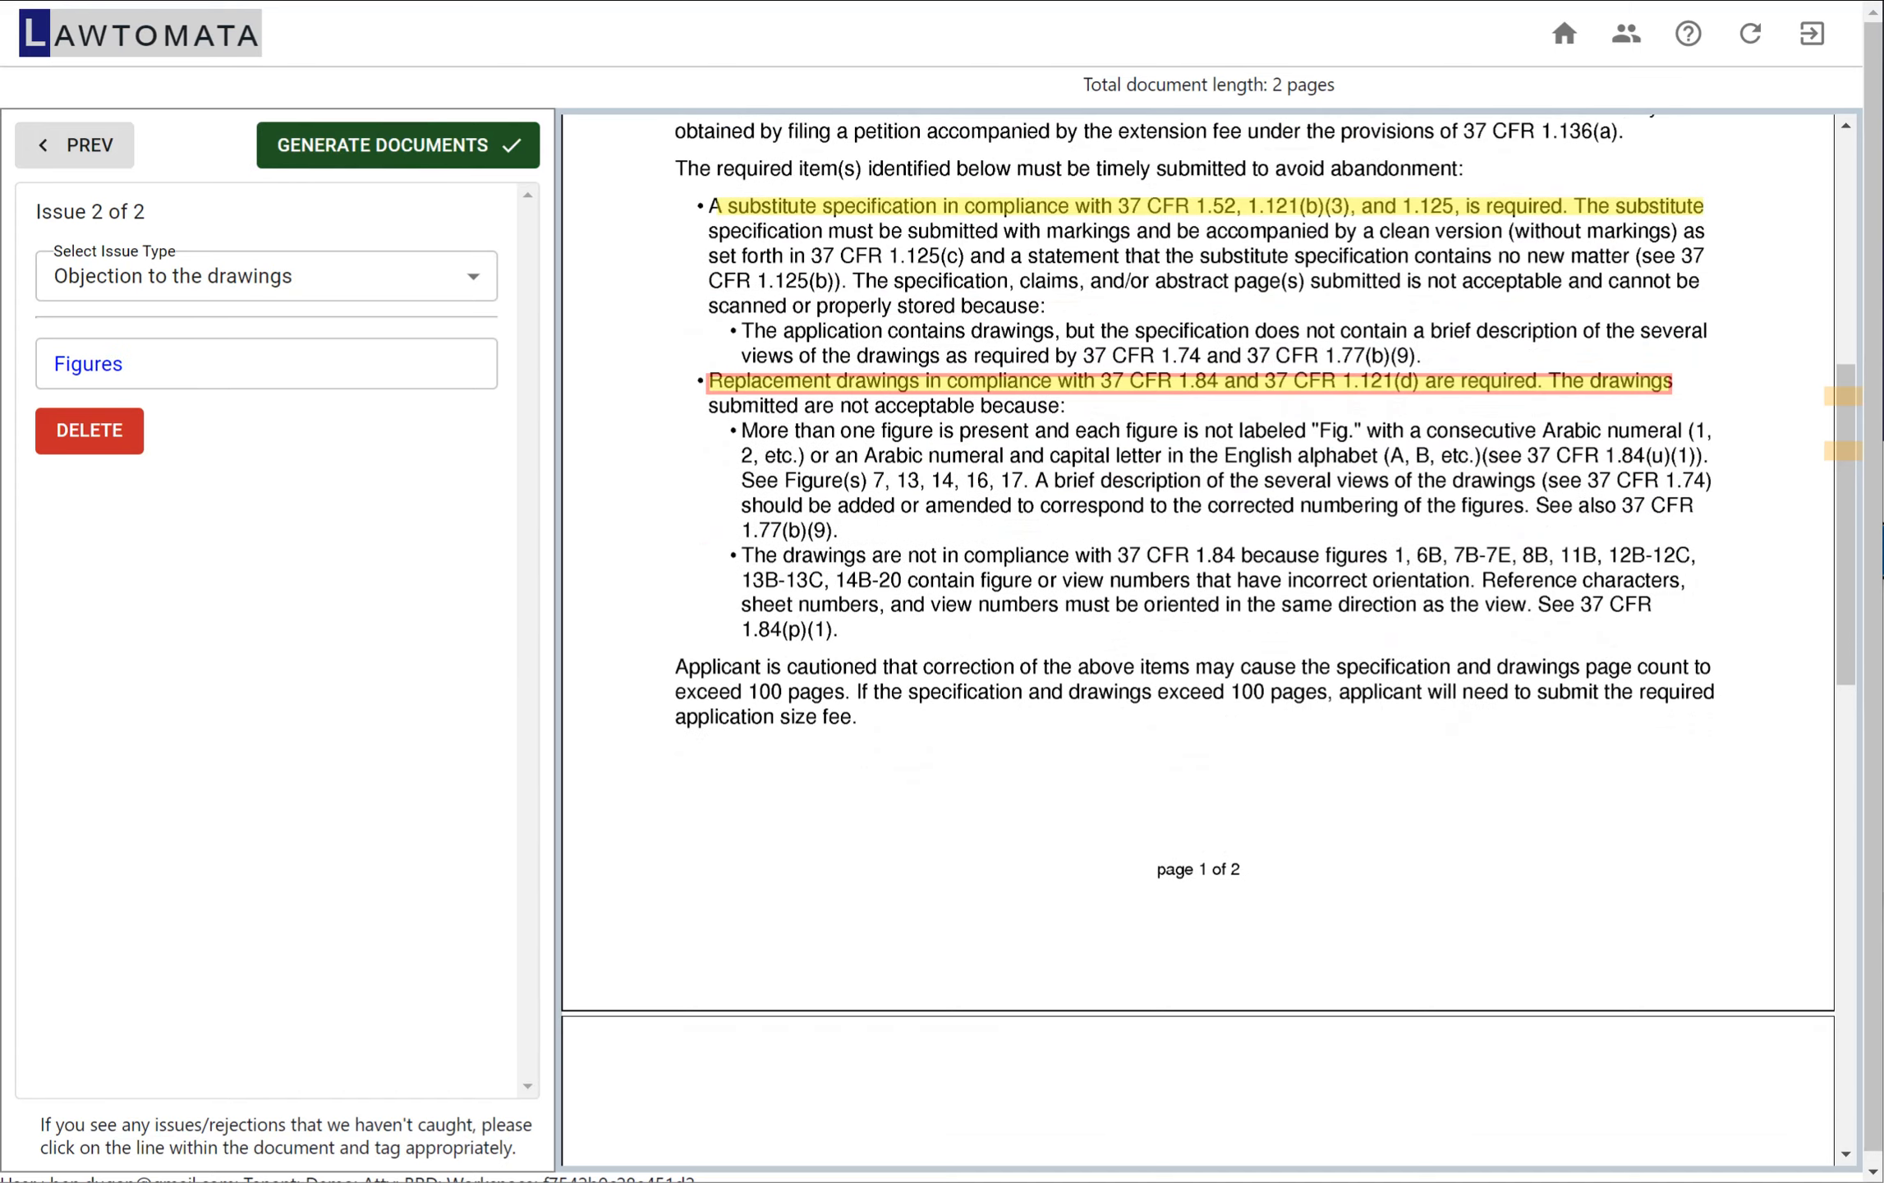
Generate Letter-PAT.docx, Pat-email.html, DocketingMemo.docx and the references for client ABCD: Acme Corp
{"action": "left_click", "coordinate": [480, 144]}
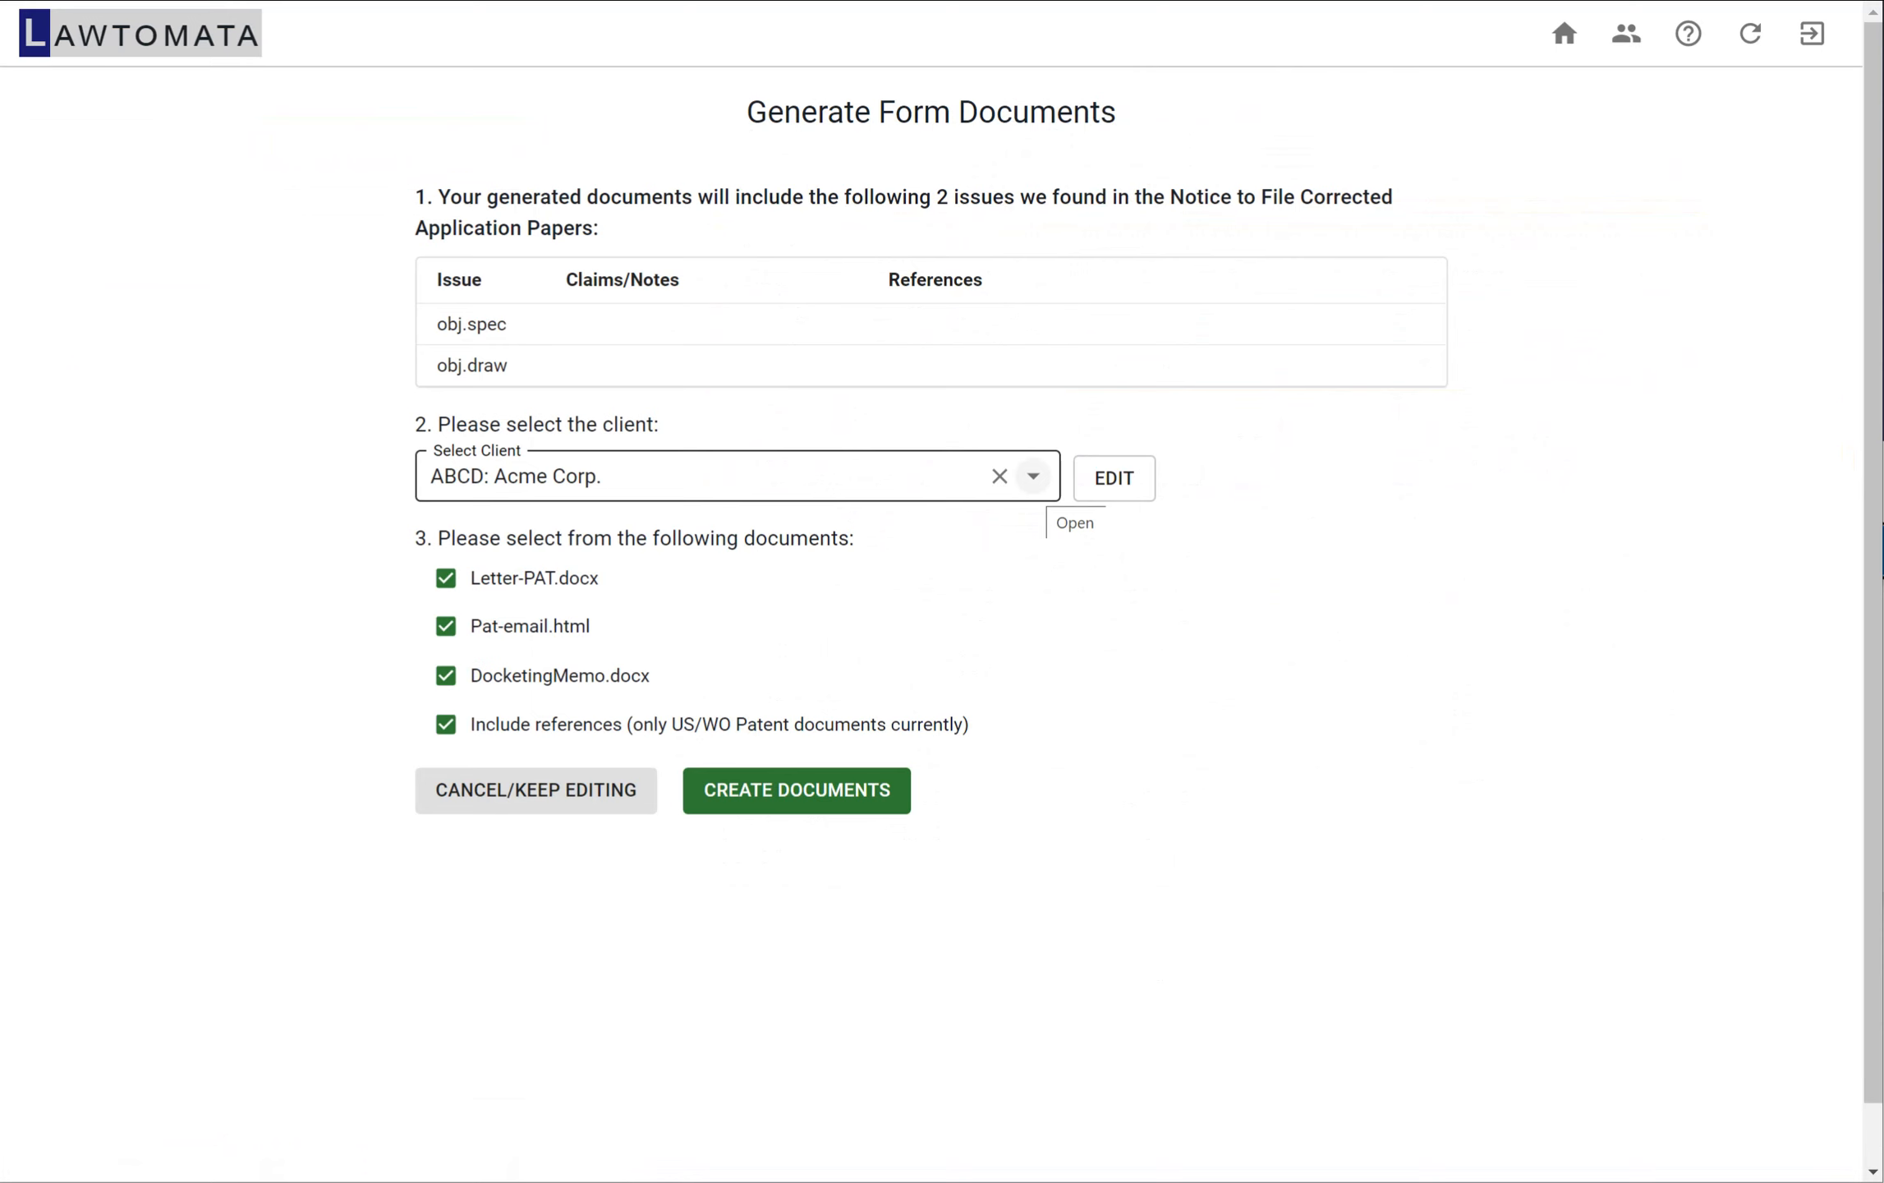
{"action": "left_click", "coordinate": [1033, 476]}
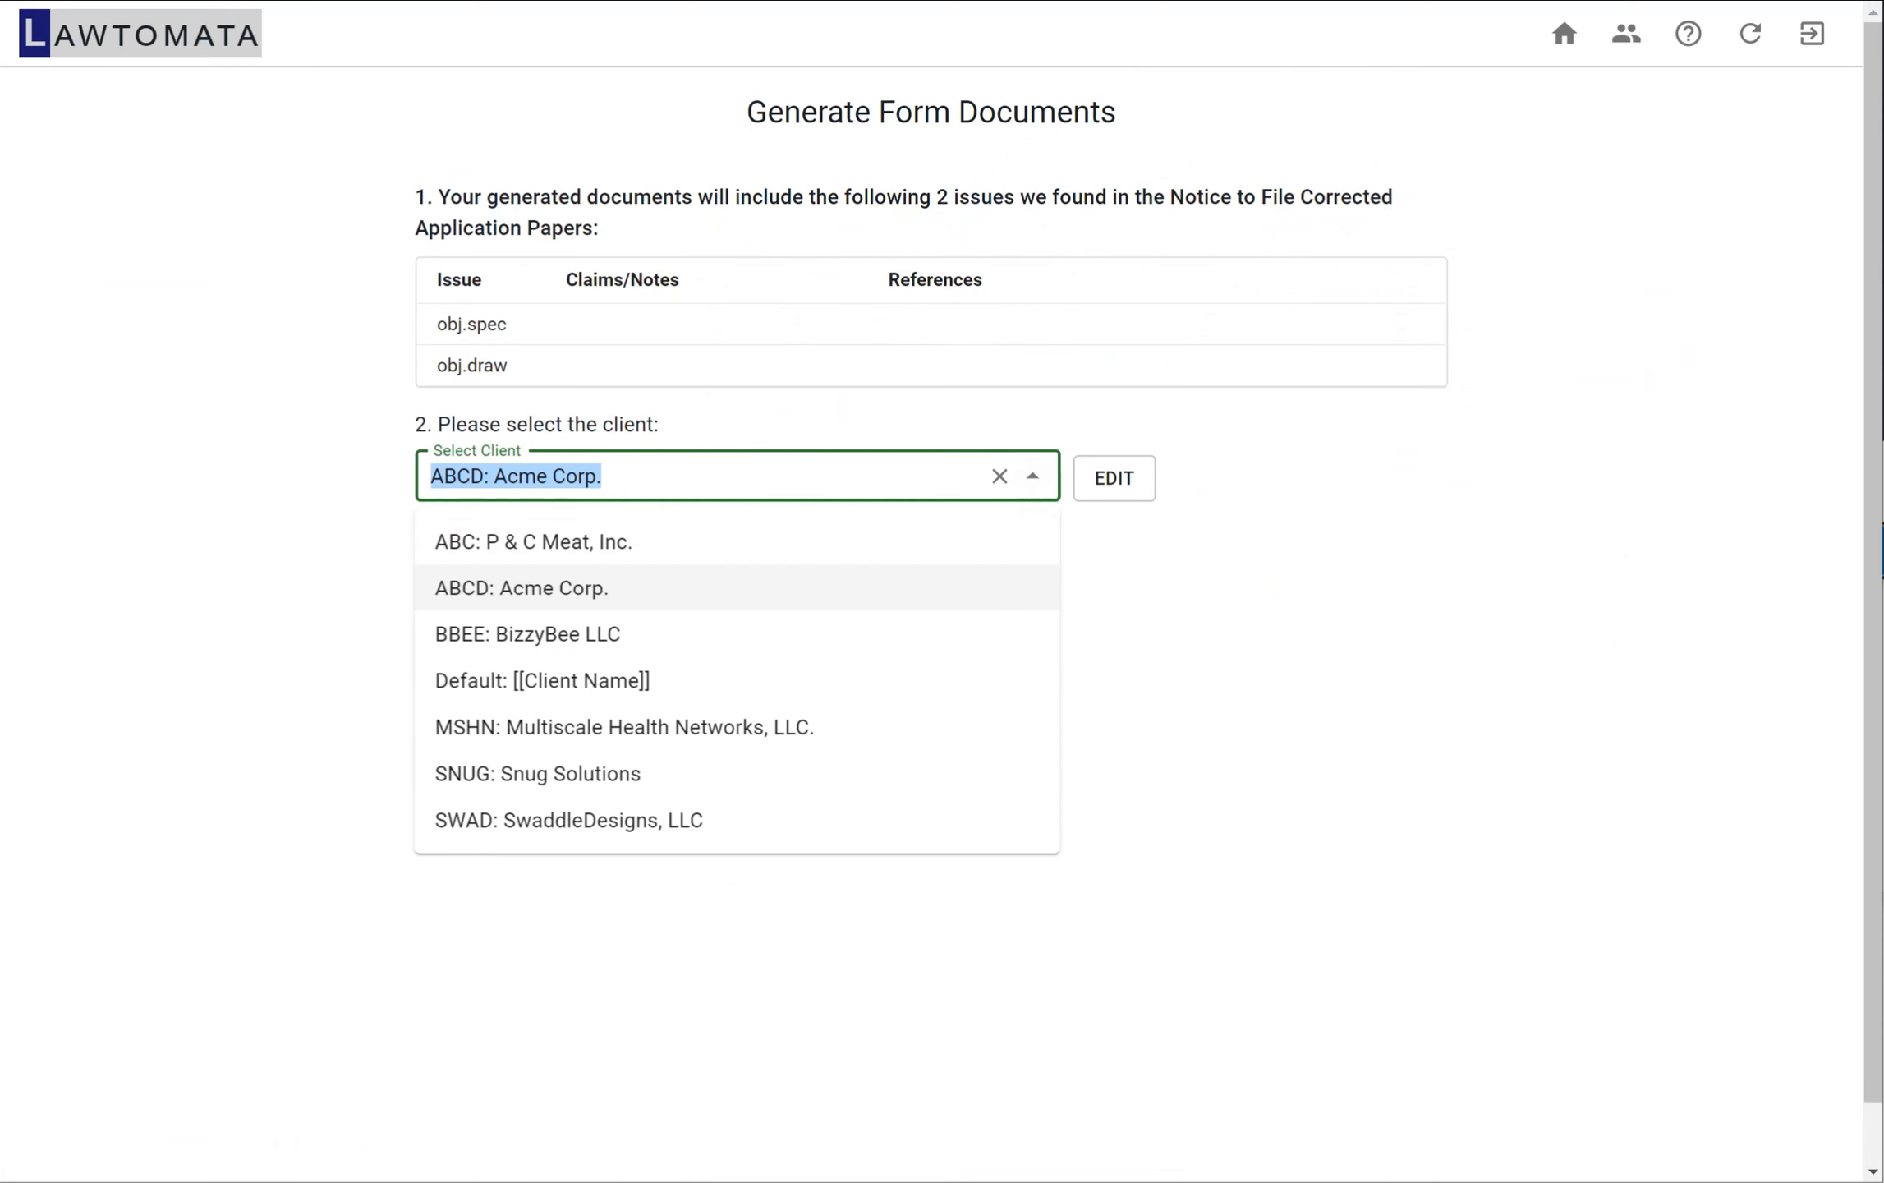
{"action": "left_click", "coordinate": [489, 588]}
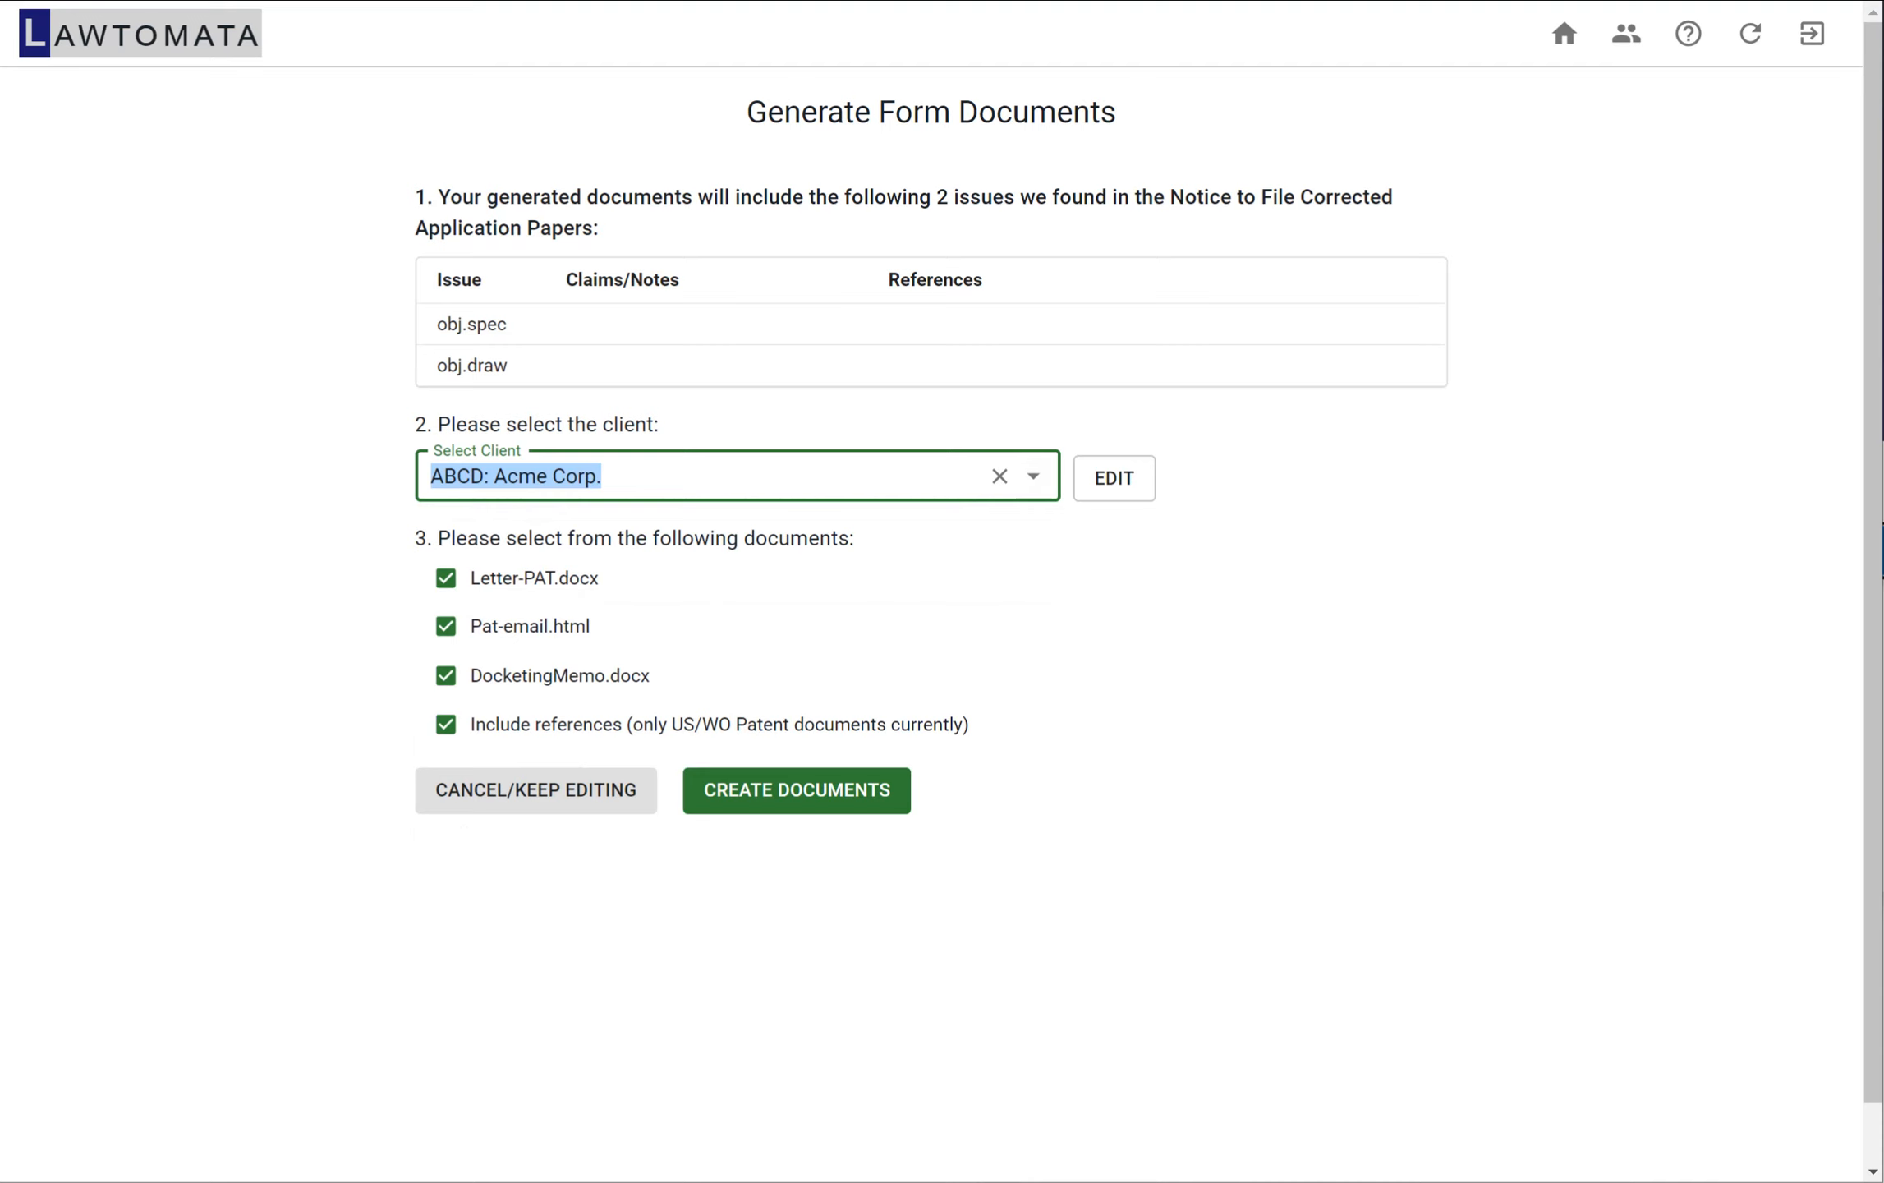
{"action": "left_click", "coordinate": [796, 790]}
Open the downloaded archive results-d592.zip and widen its file name column
{"action": "left_click", "coordinate": [809, 207]}
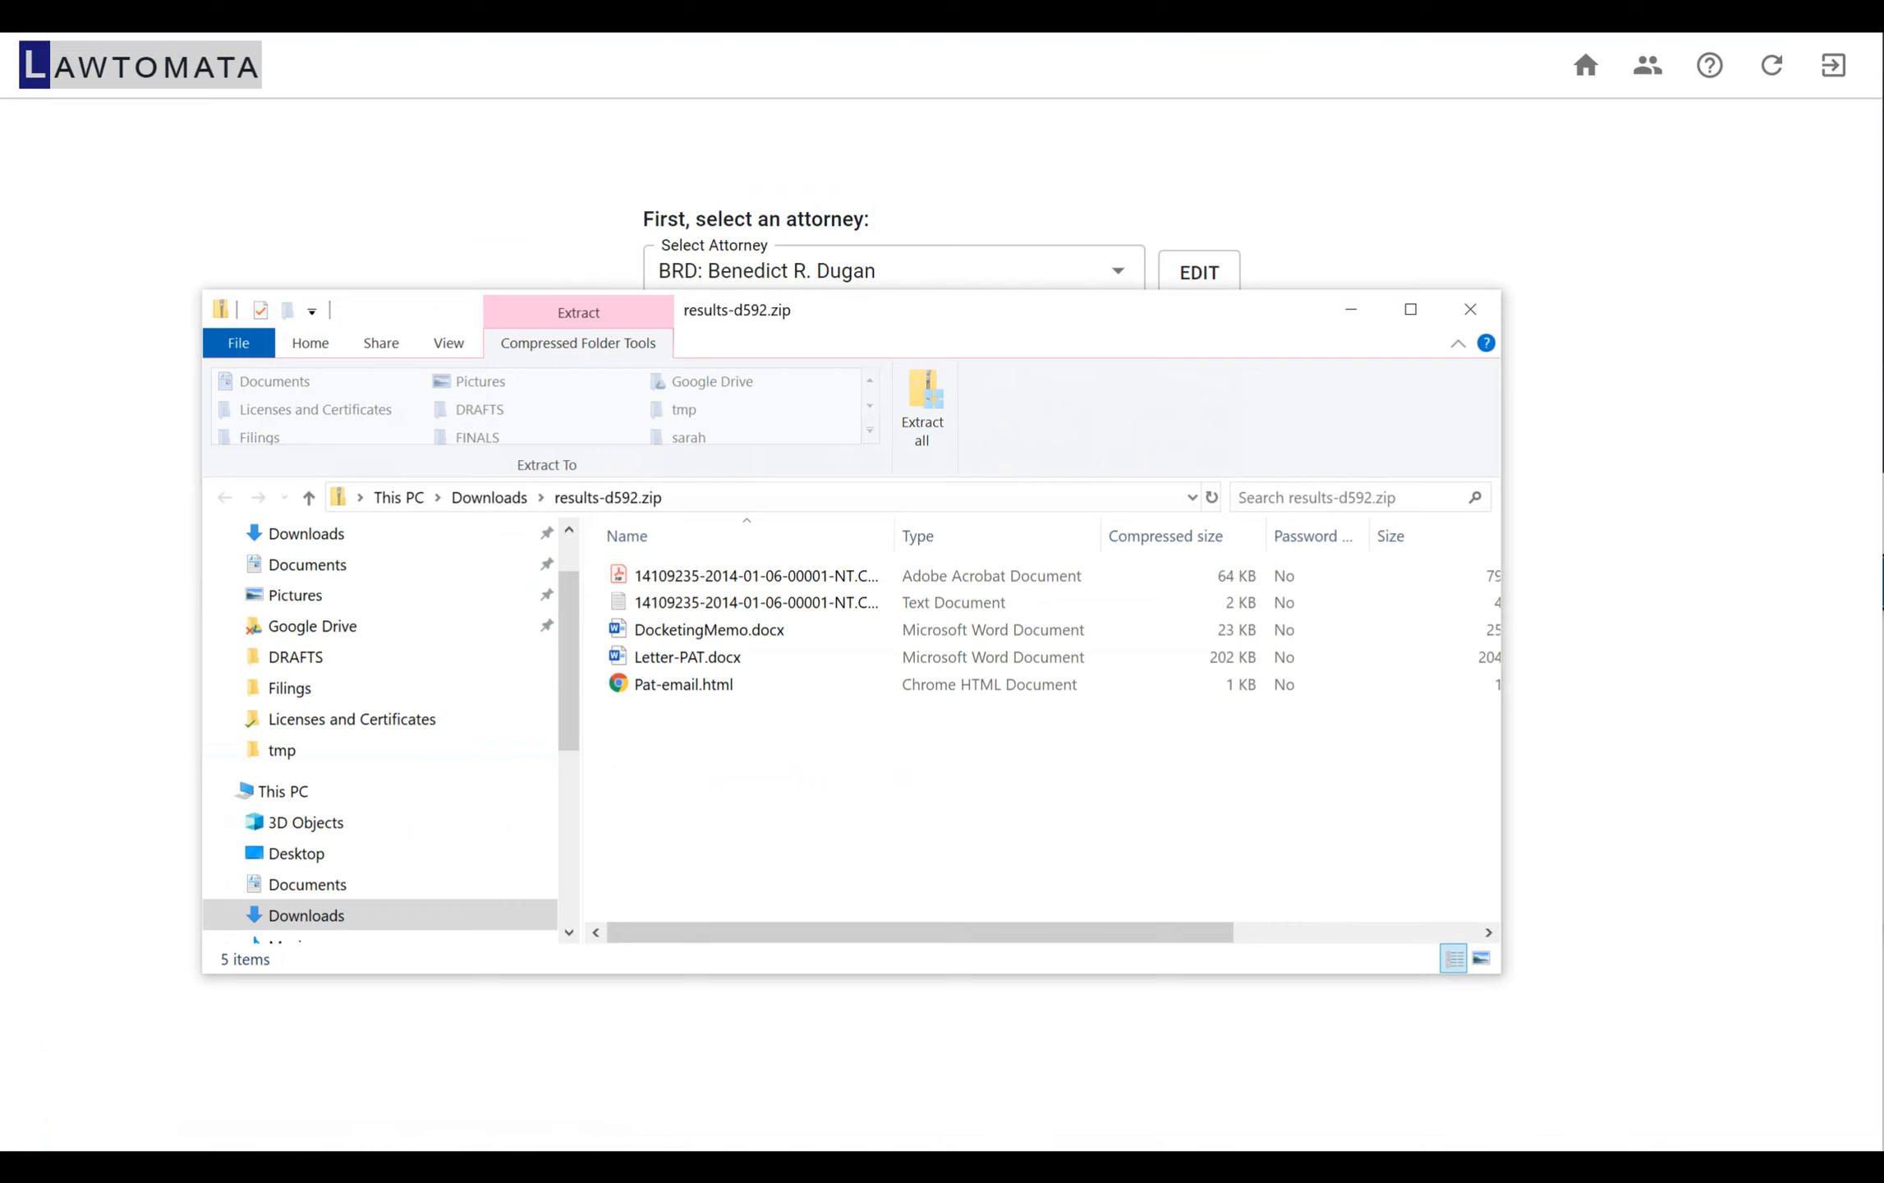
{"action": "left_click_drag", "start_coordinate": [895, 503], "coordinate": [1021, 503]}
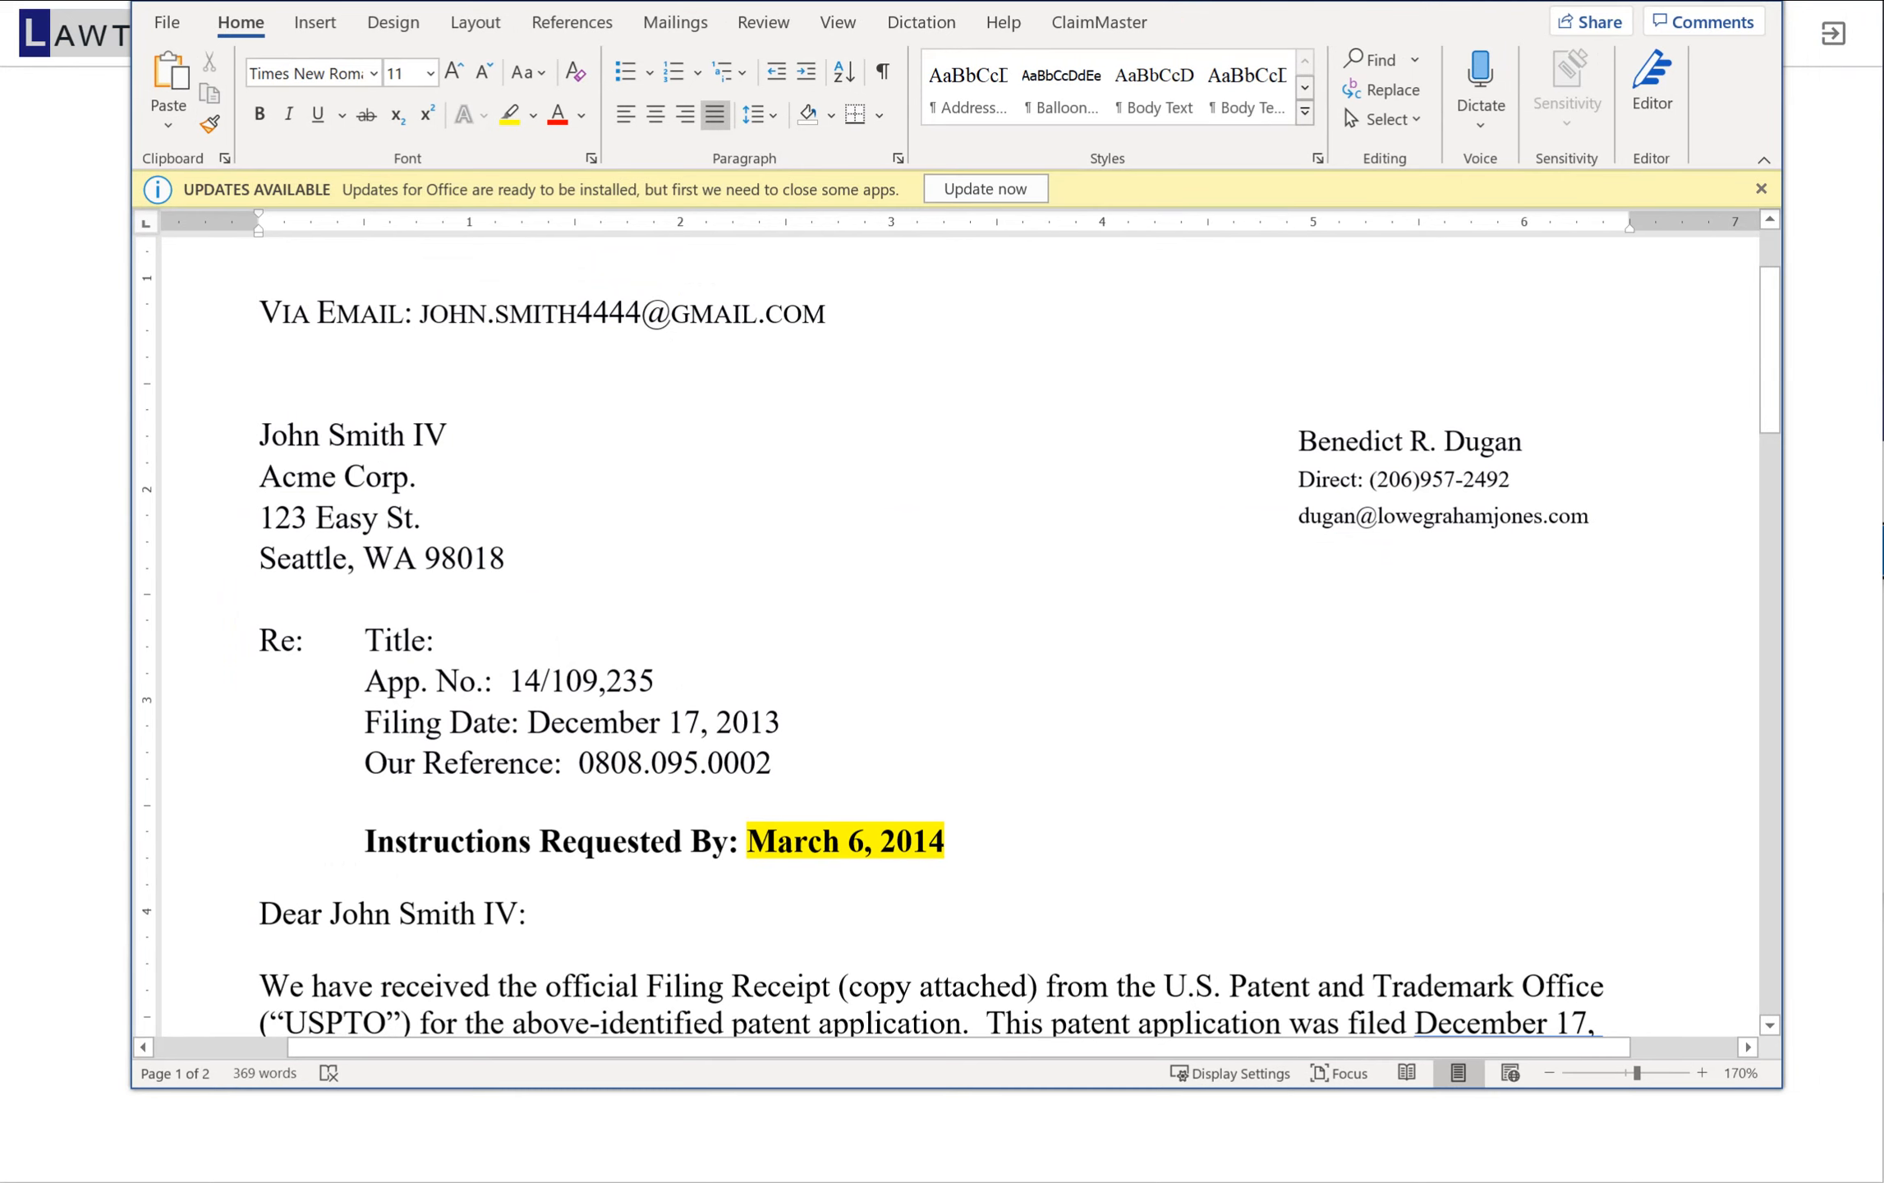
Review the generated client letter in Word from its contact details to the notice requirements, and close it and the archive window
{"action": "left_click_drag", "start_coordinate": [1299, 442], "coordinate": [1441, 442]}
{"action": "left_click", "coordinate": [435, 640]}
{"action": "scroll", "coordinate": [960, 637], "scroll_direction": "down", "scroll_amount": 2}
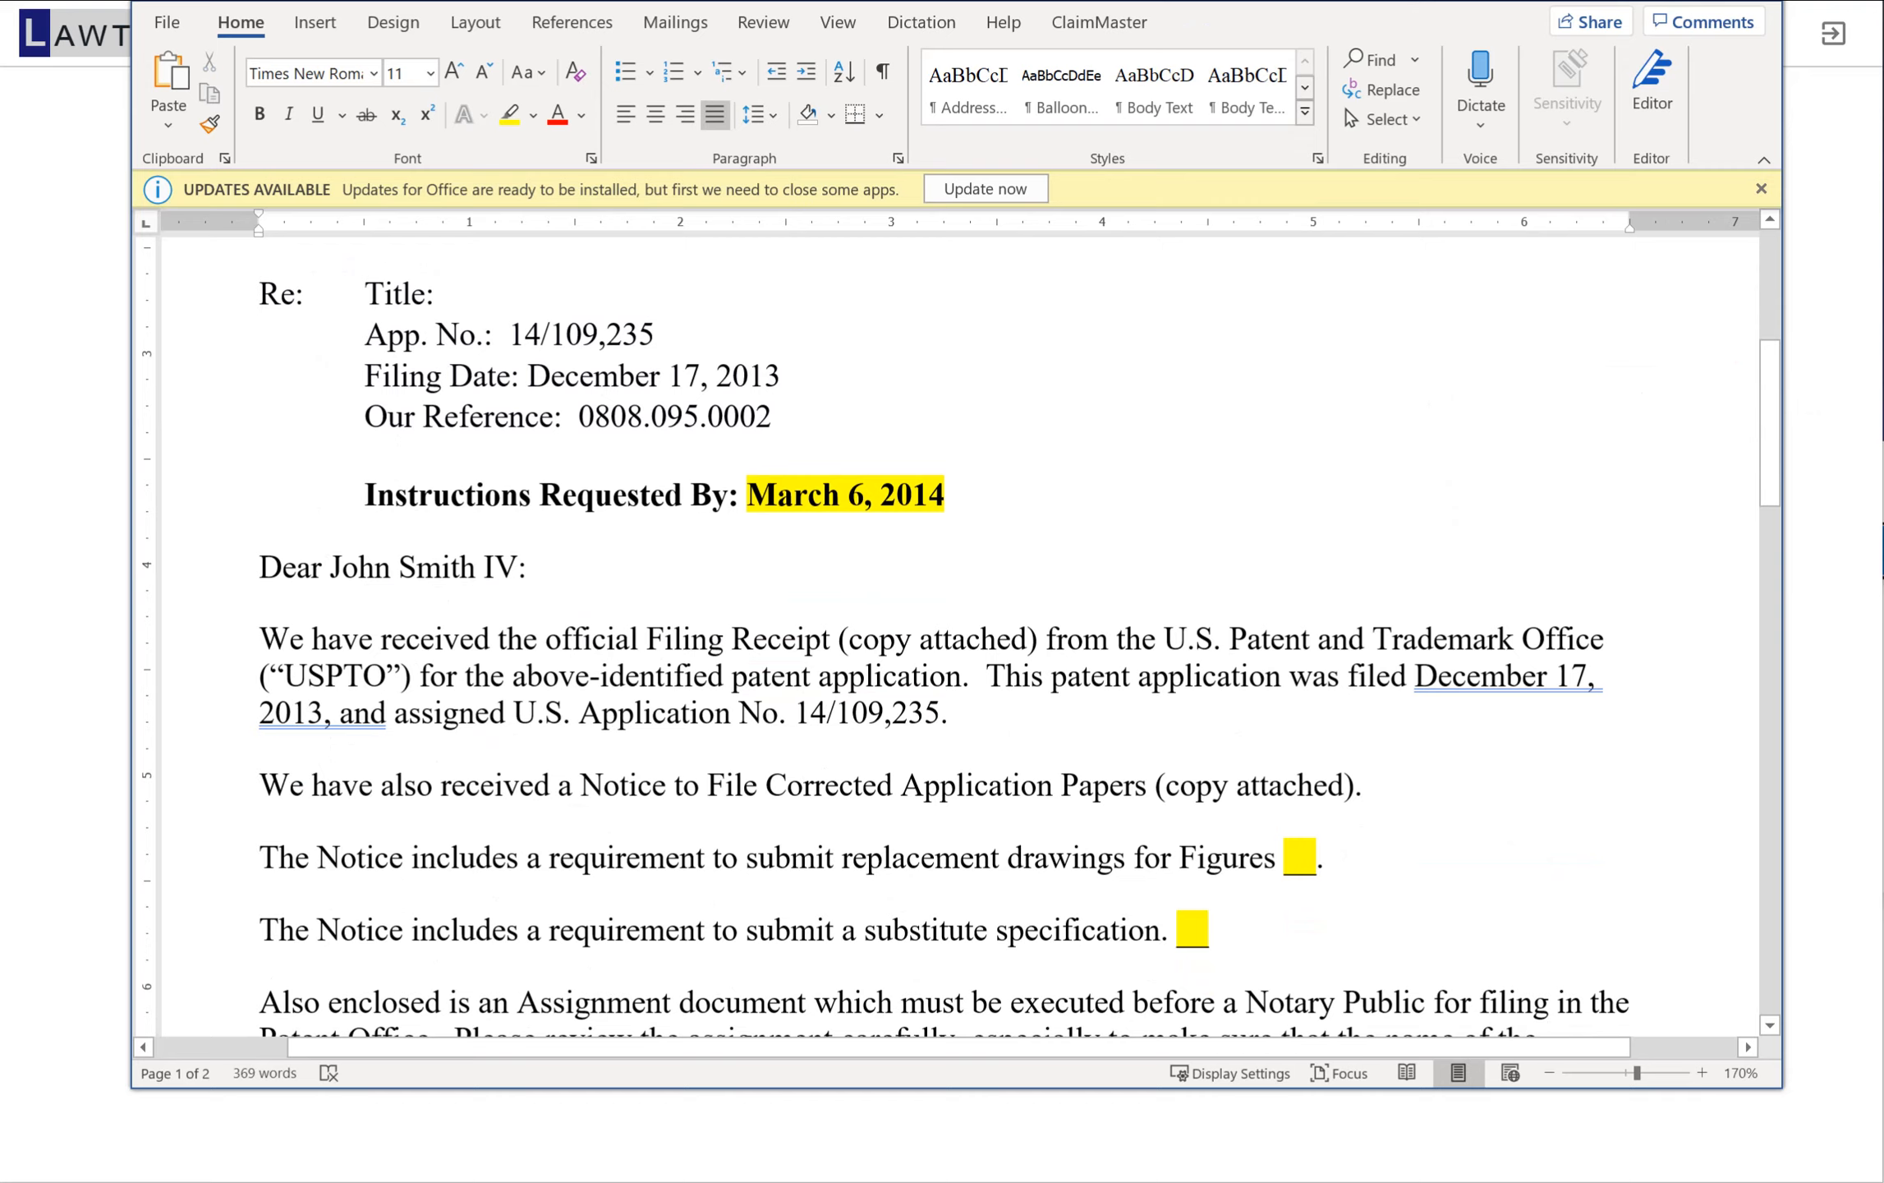
{"action": "scroll", "coordinate": [959, 637], "scroll_direction": "down", "scroll_amount": 2}
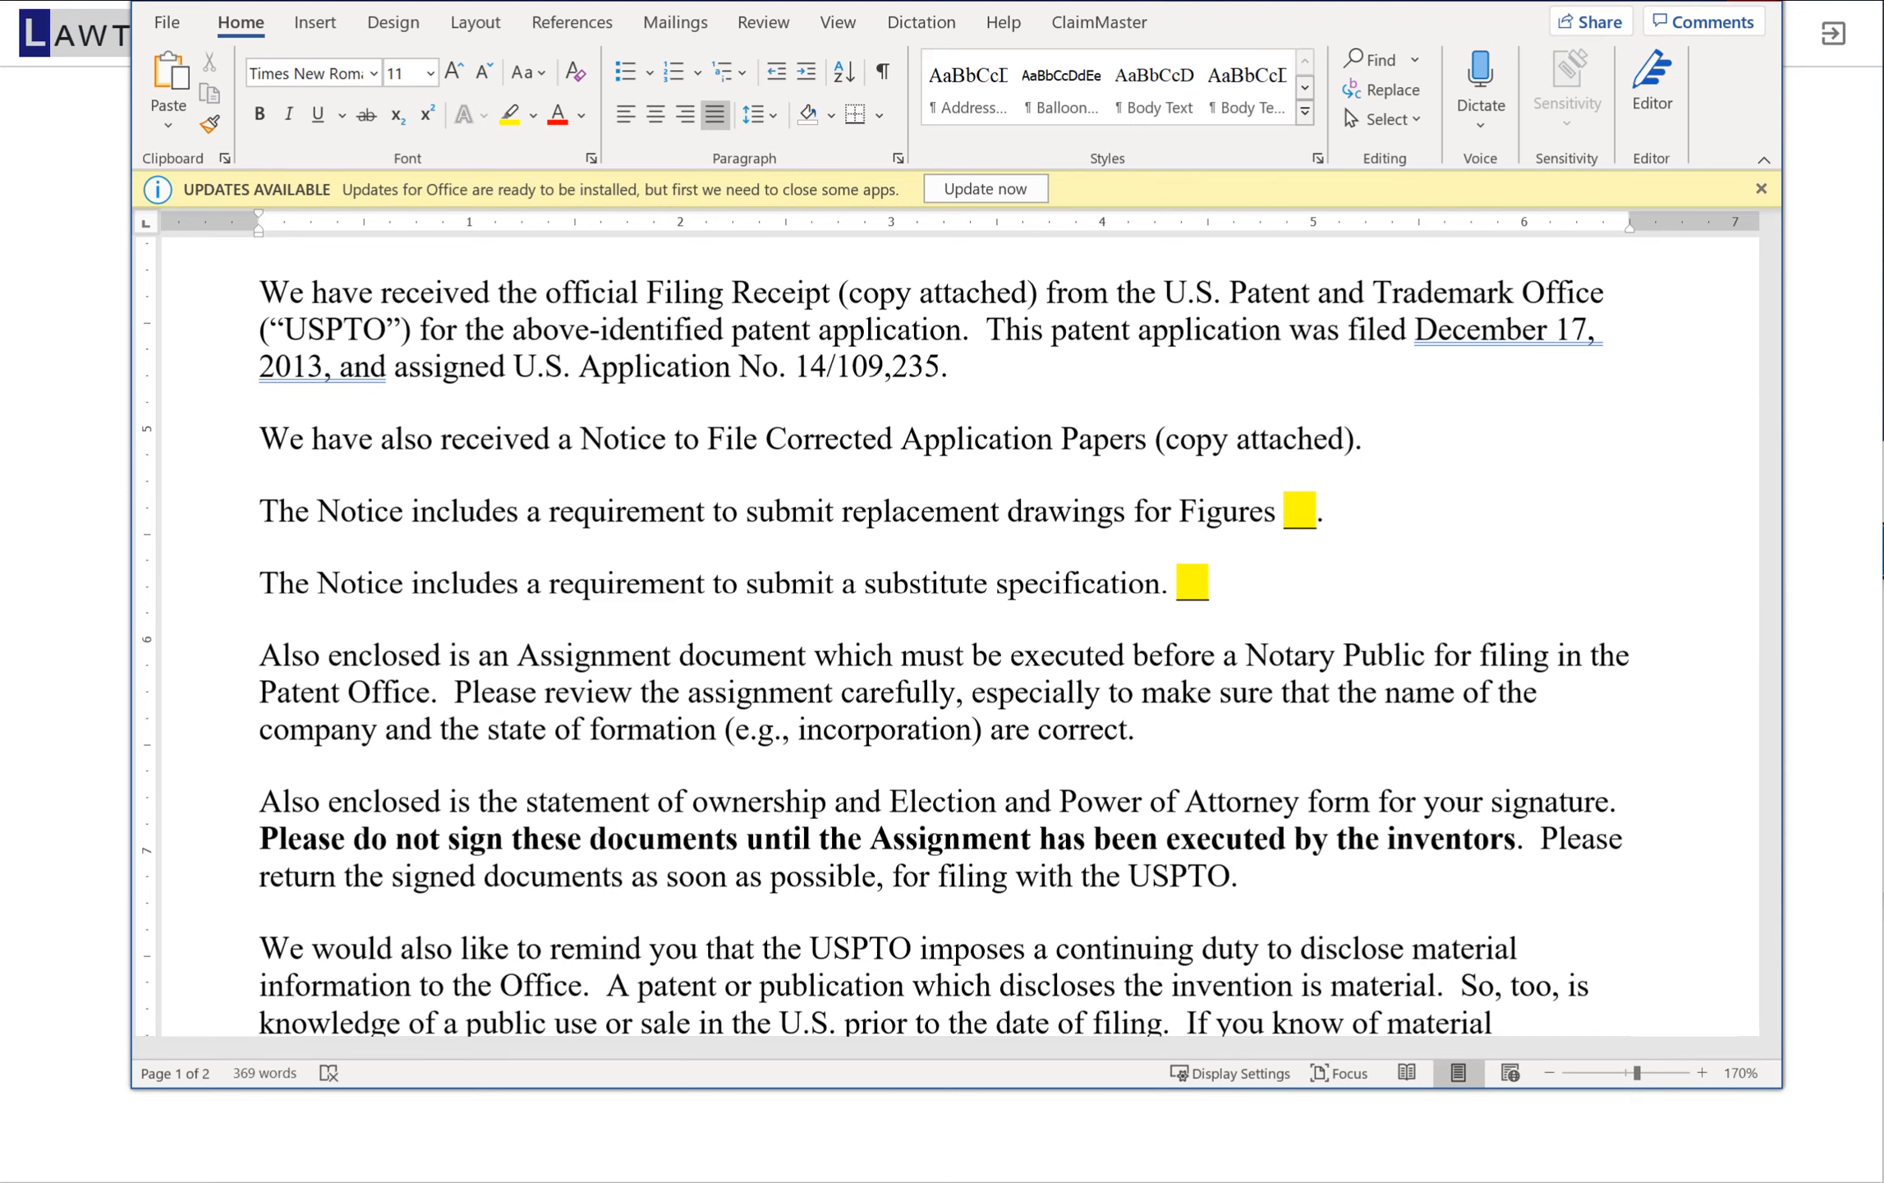
{"action": "left_click", "coordinate": [1755, 1]}
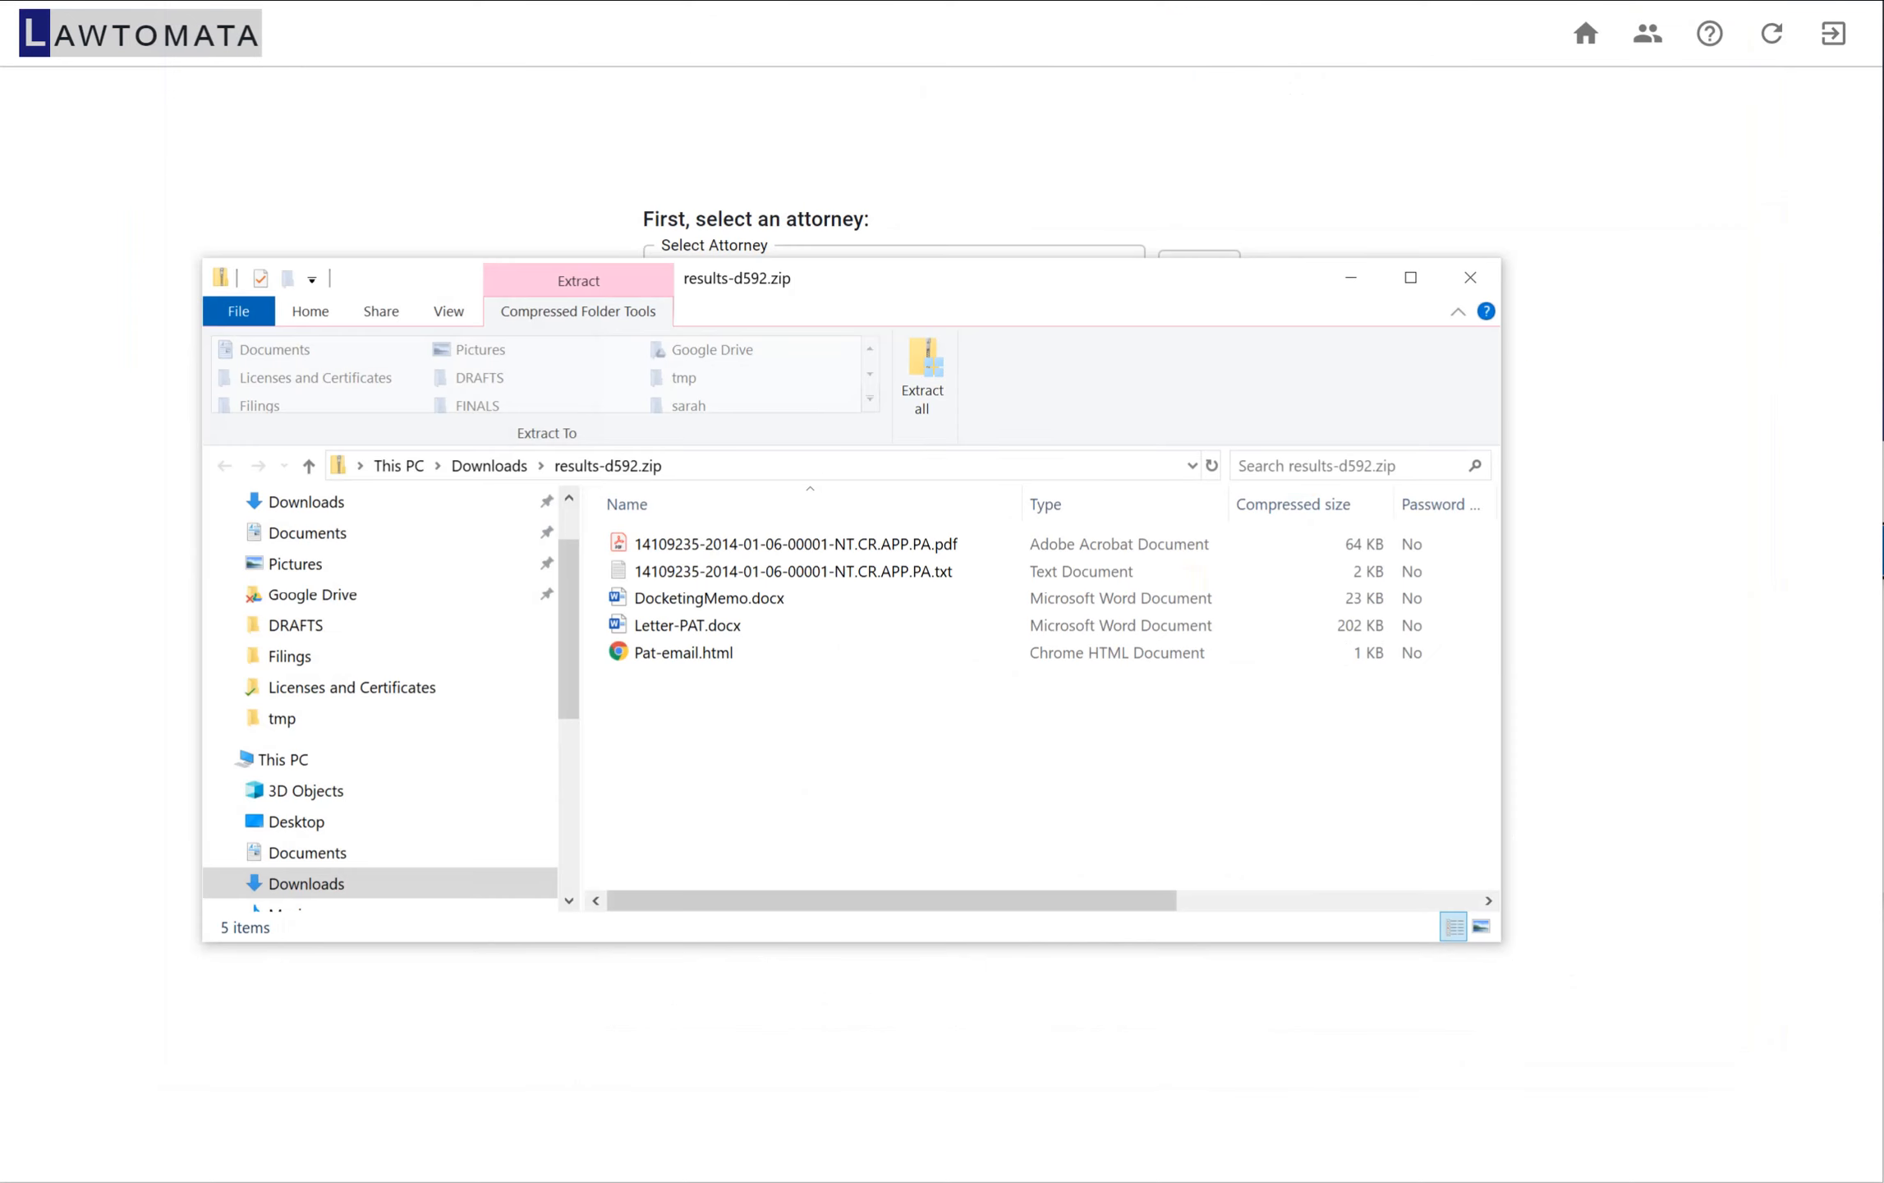
{"action": "key", "text": "alt+F4"}
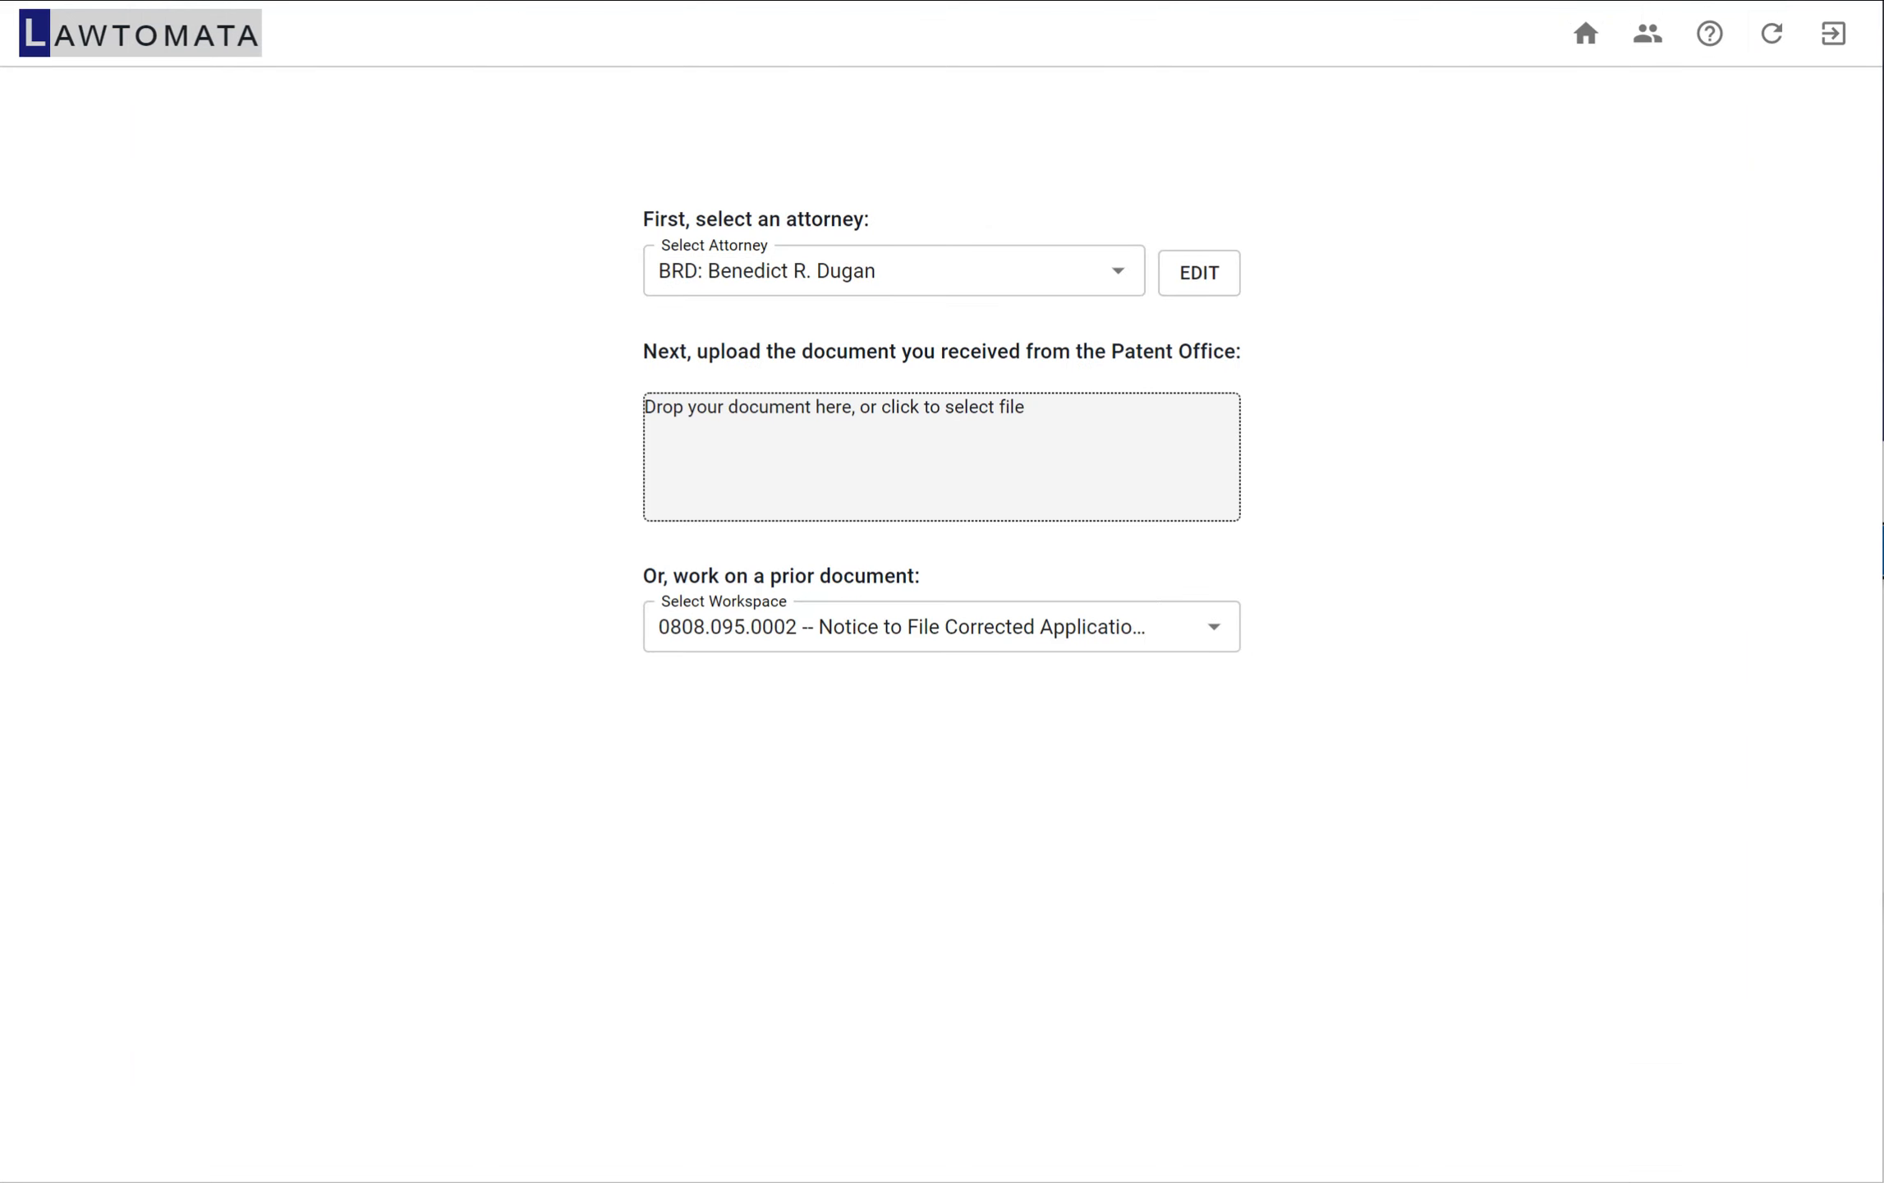
Upload the non-final office action from the Patent Office and check its extracted title
{"action": "left_click_drag", "start_coordinate": [465, 398], "coordinate": [735, 454]}
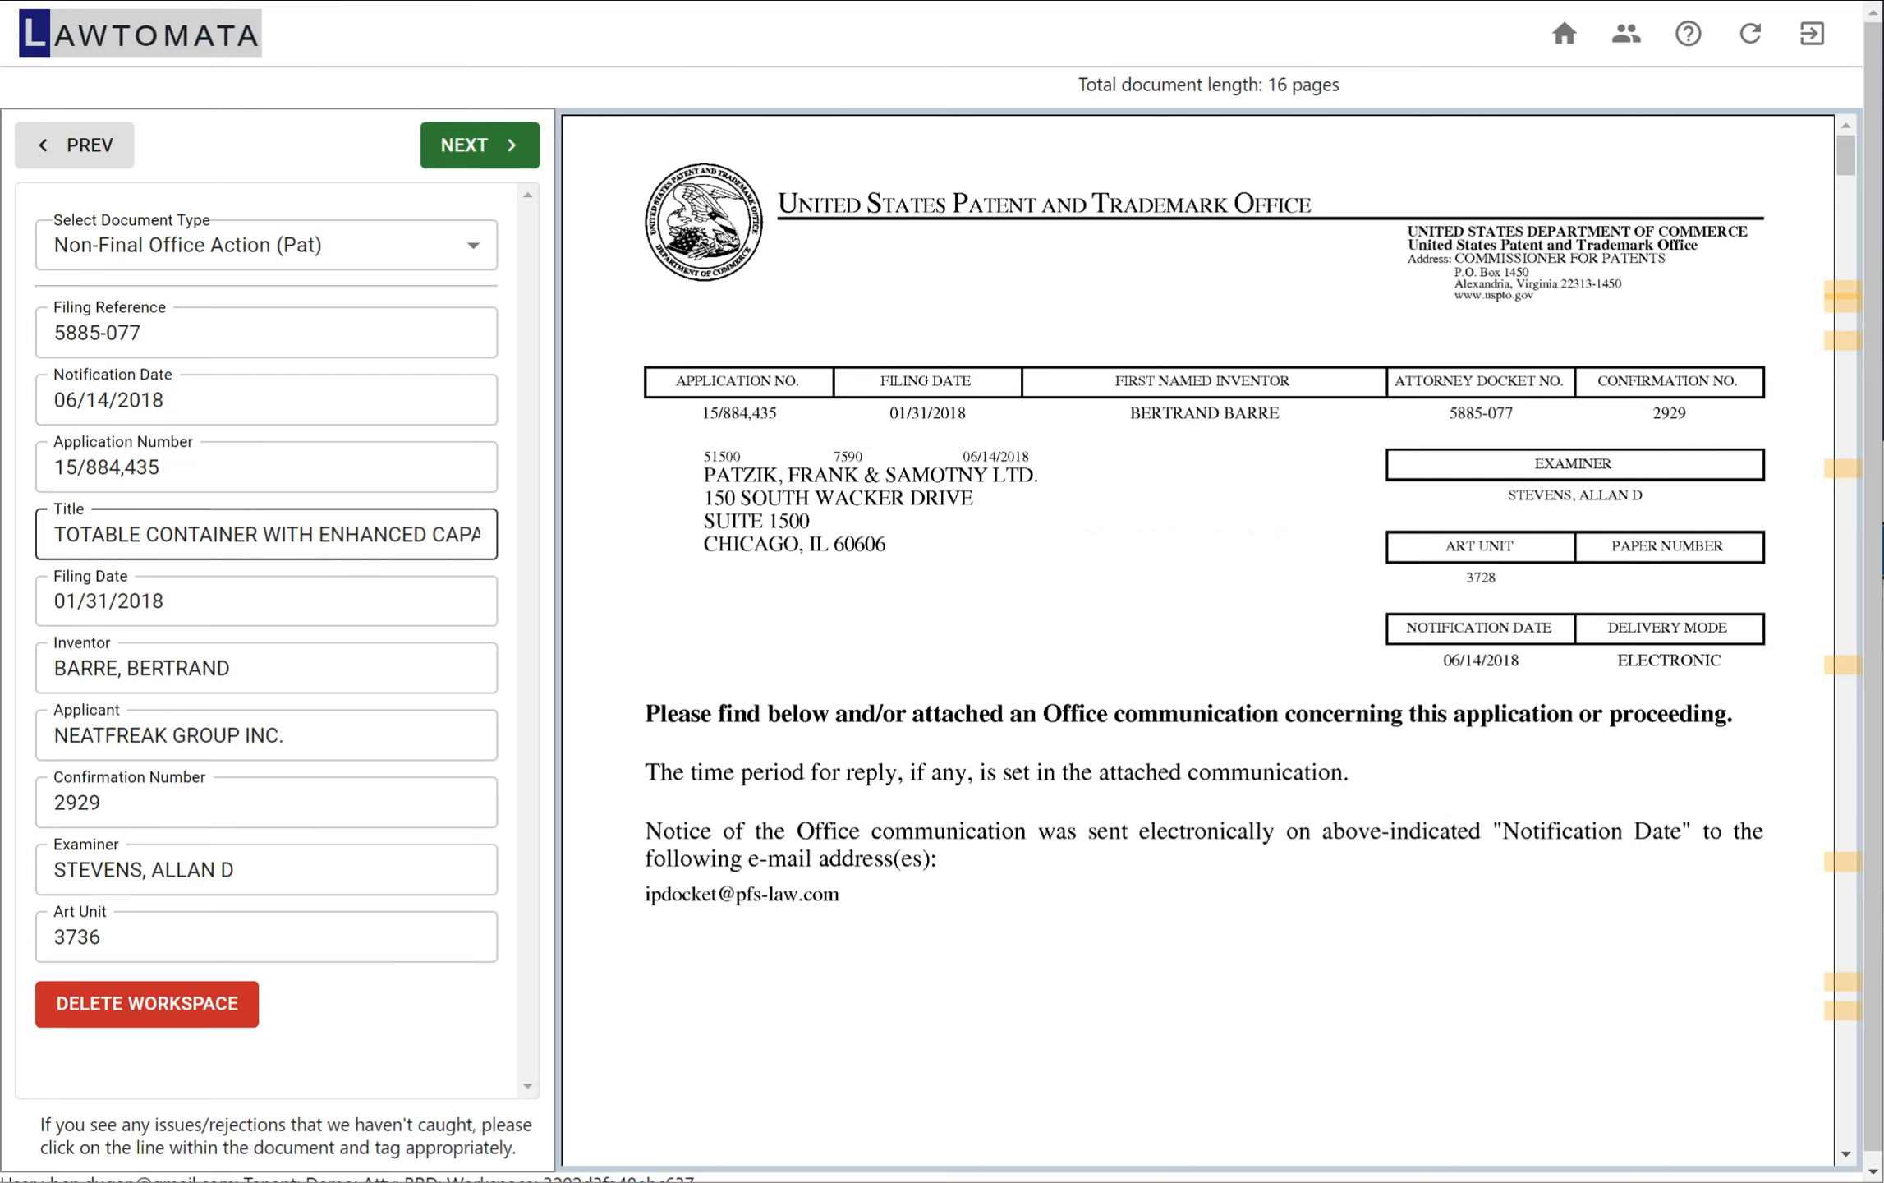
{"action": "left_click_drag", "start_coordinate": [79, 534], "coordinate": [402, 534]}
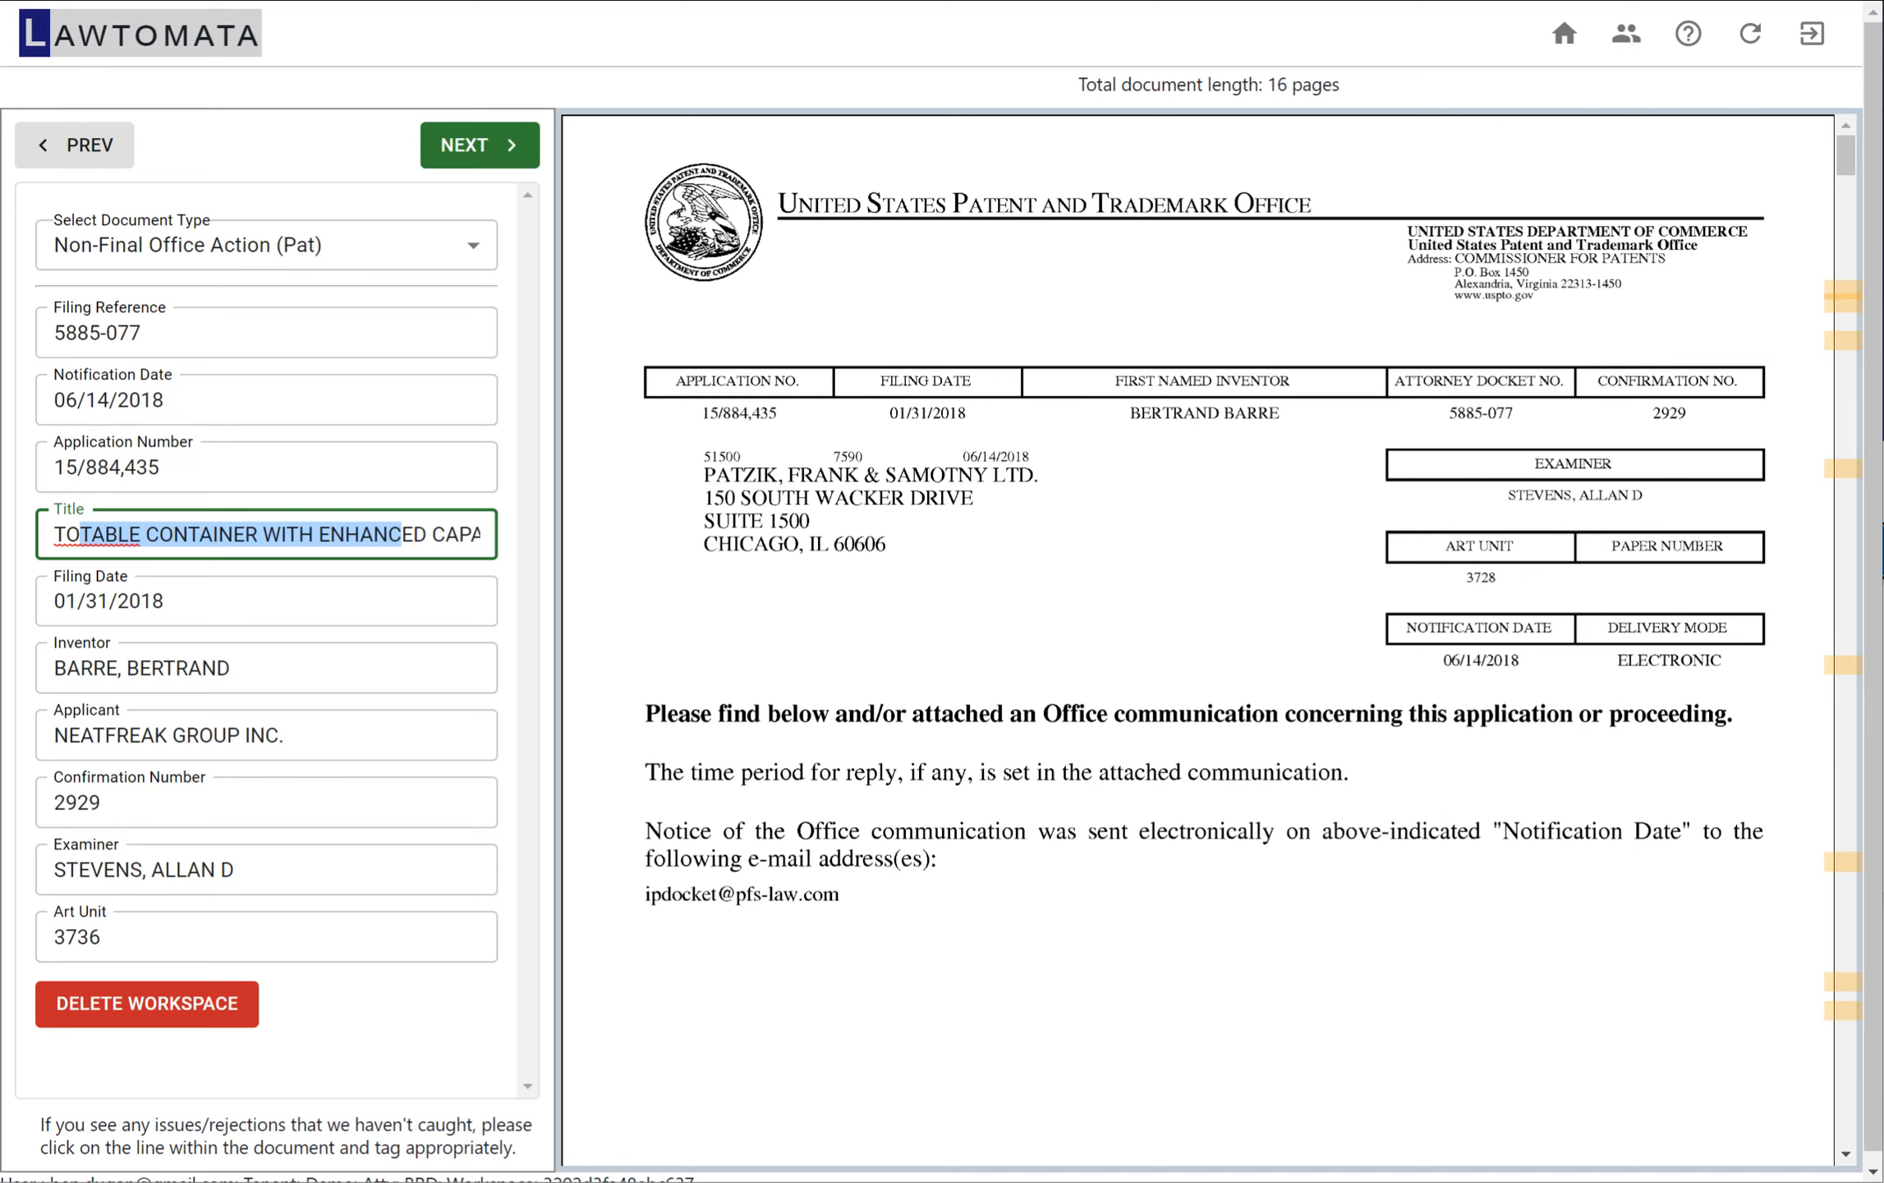
{"action": "left_click", "coordinate": [401, 534]}
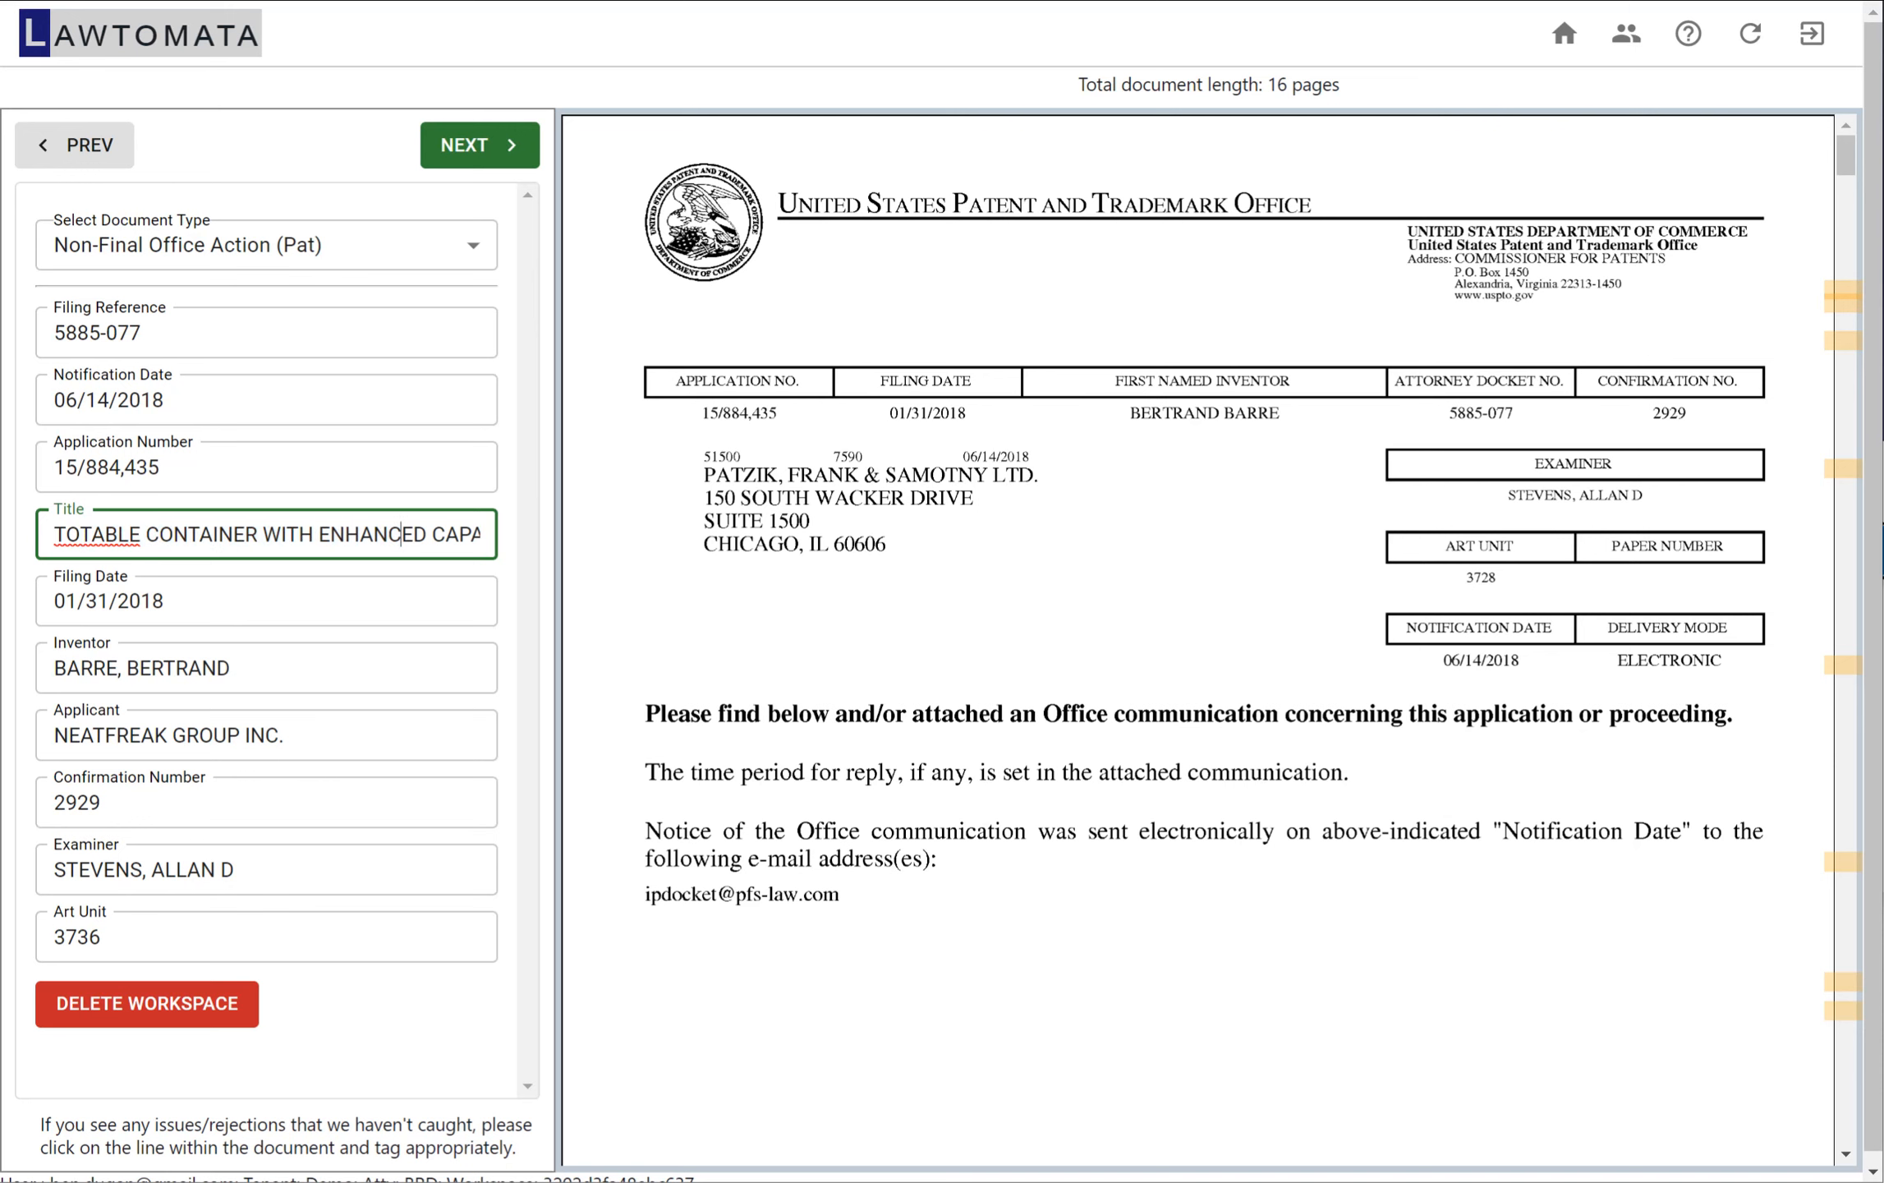
Change the application number to 15/884,434 so the filing details are looked up for that application
{"action": "left_click", "coordinate": [474, 473]}
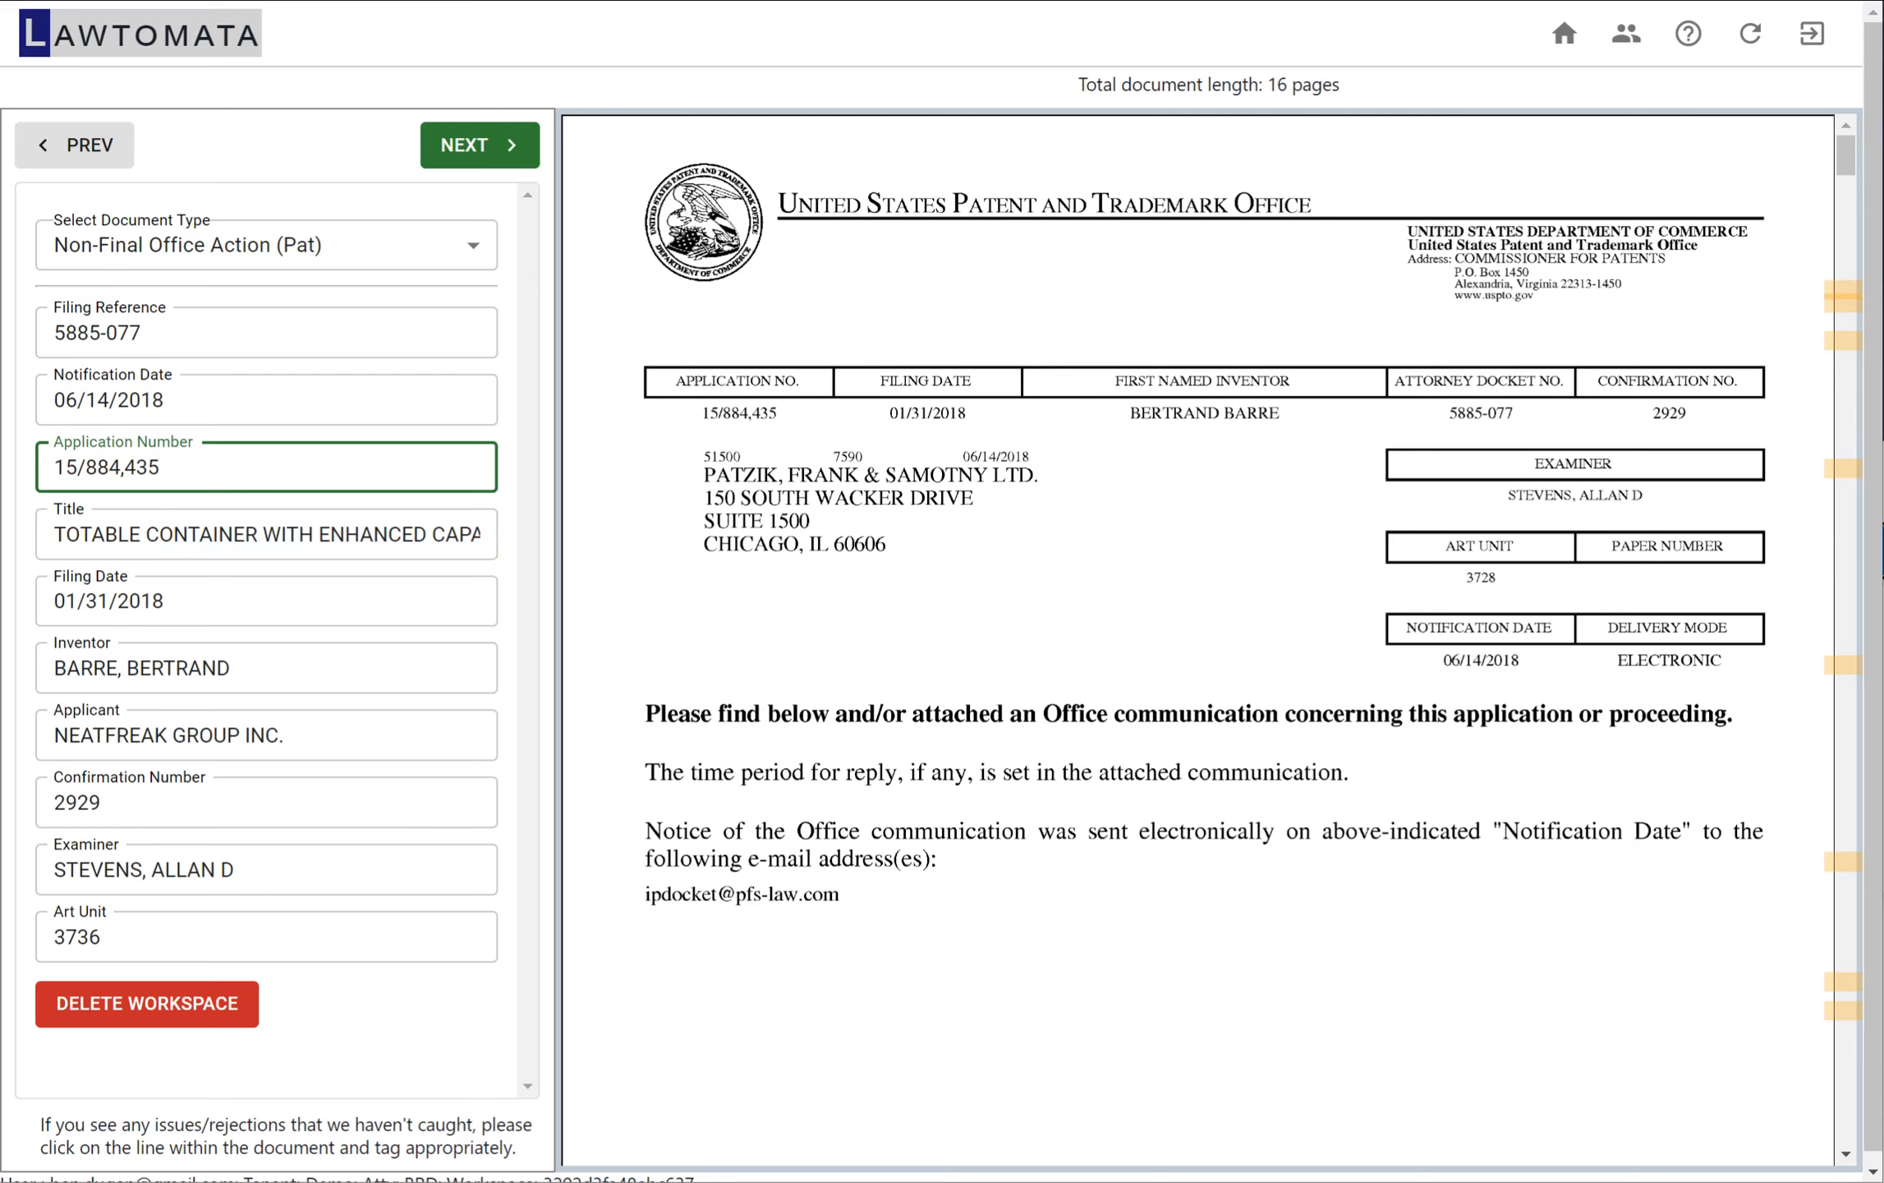
{"action": "key", "text": "BackSpace"}
{"action": "type", "text": "4"}
{"action": "key", "text": "Tab"}
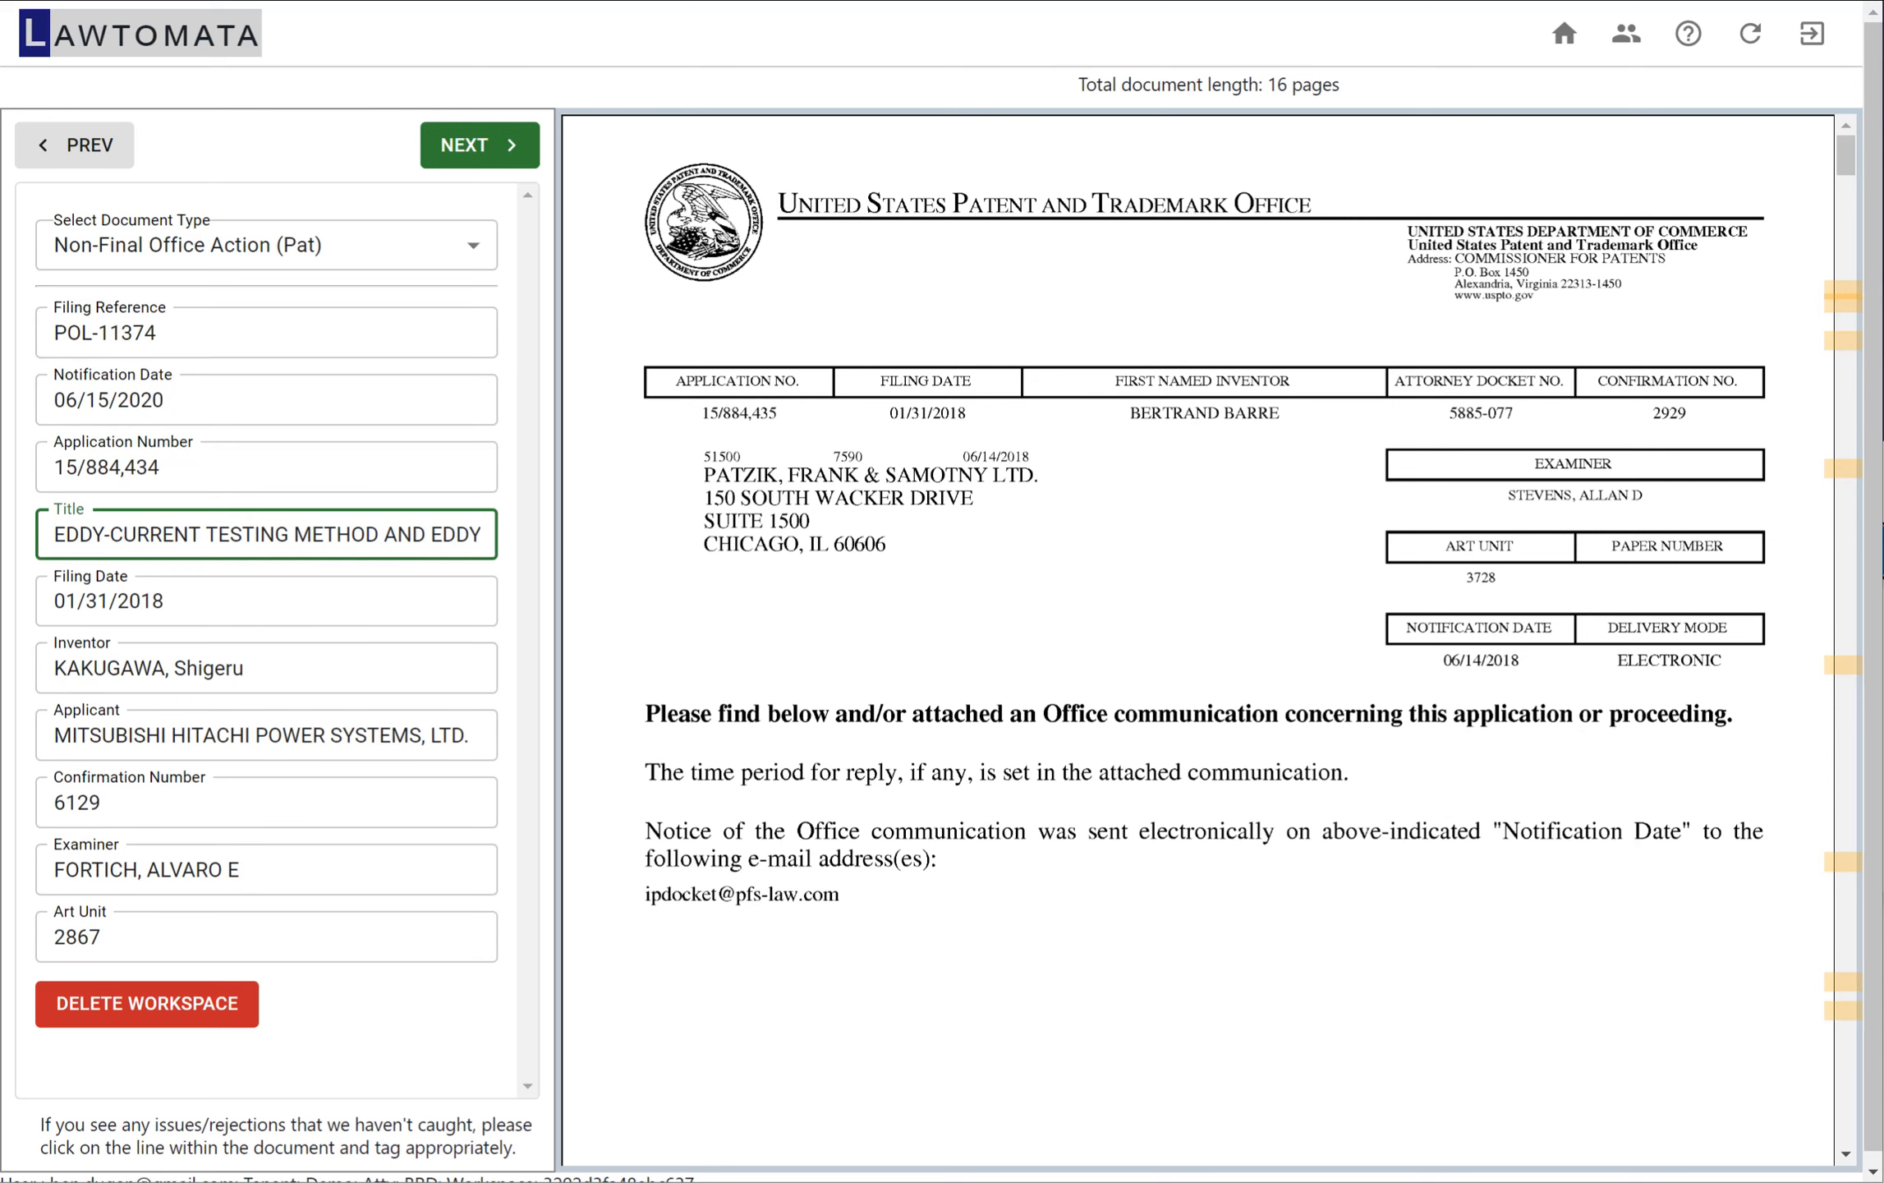
Set the application number back to 15/884,435 to reload the matching filing details
{"action": "left_click", "coordinate": [210, 467]}
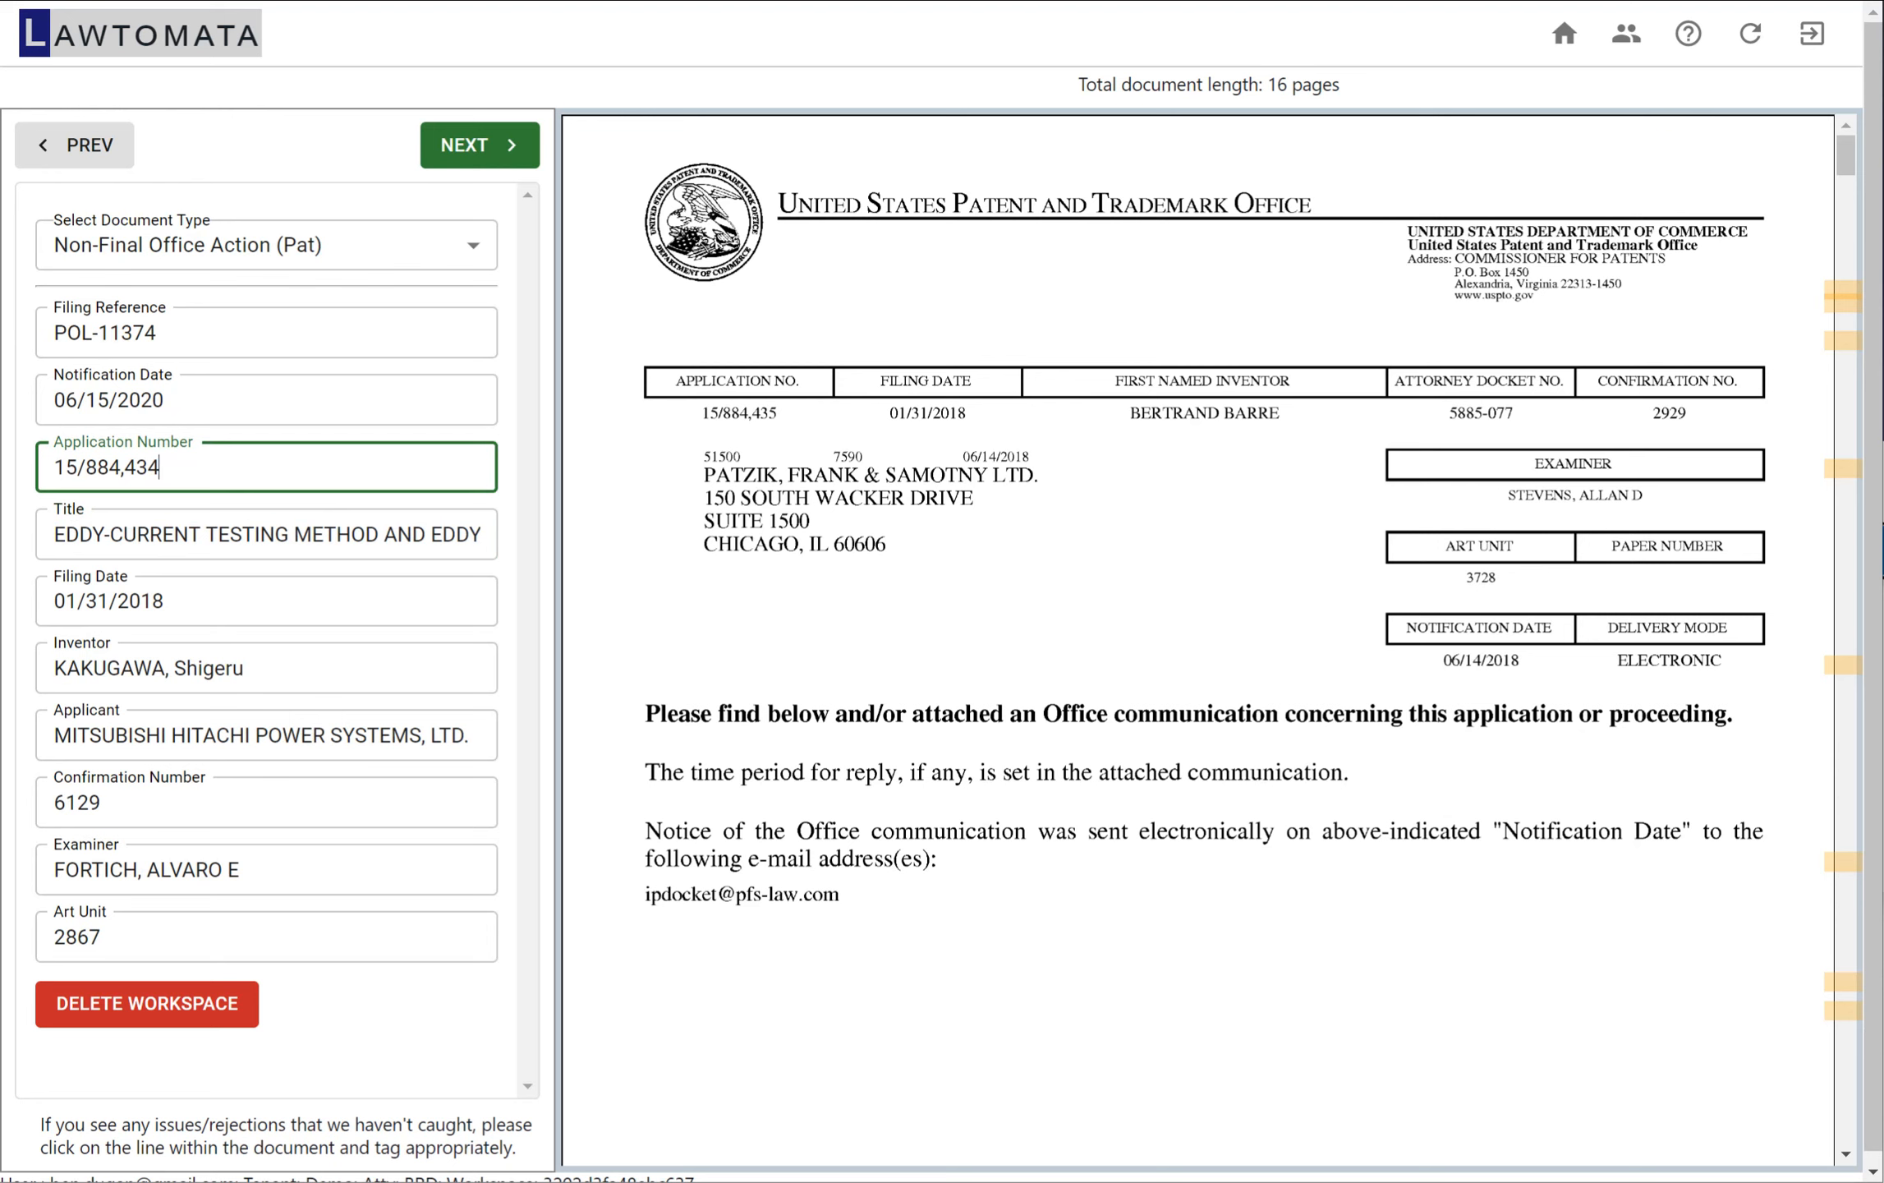
{"action": "key", "text": "BackSpace"}
{"action": "type", "text": "5"}
{"action": "key", "text": "Tab"}
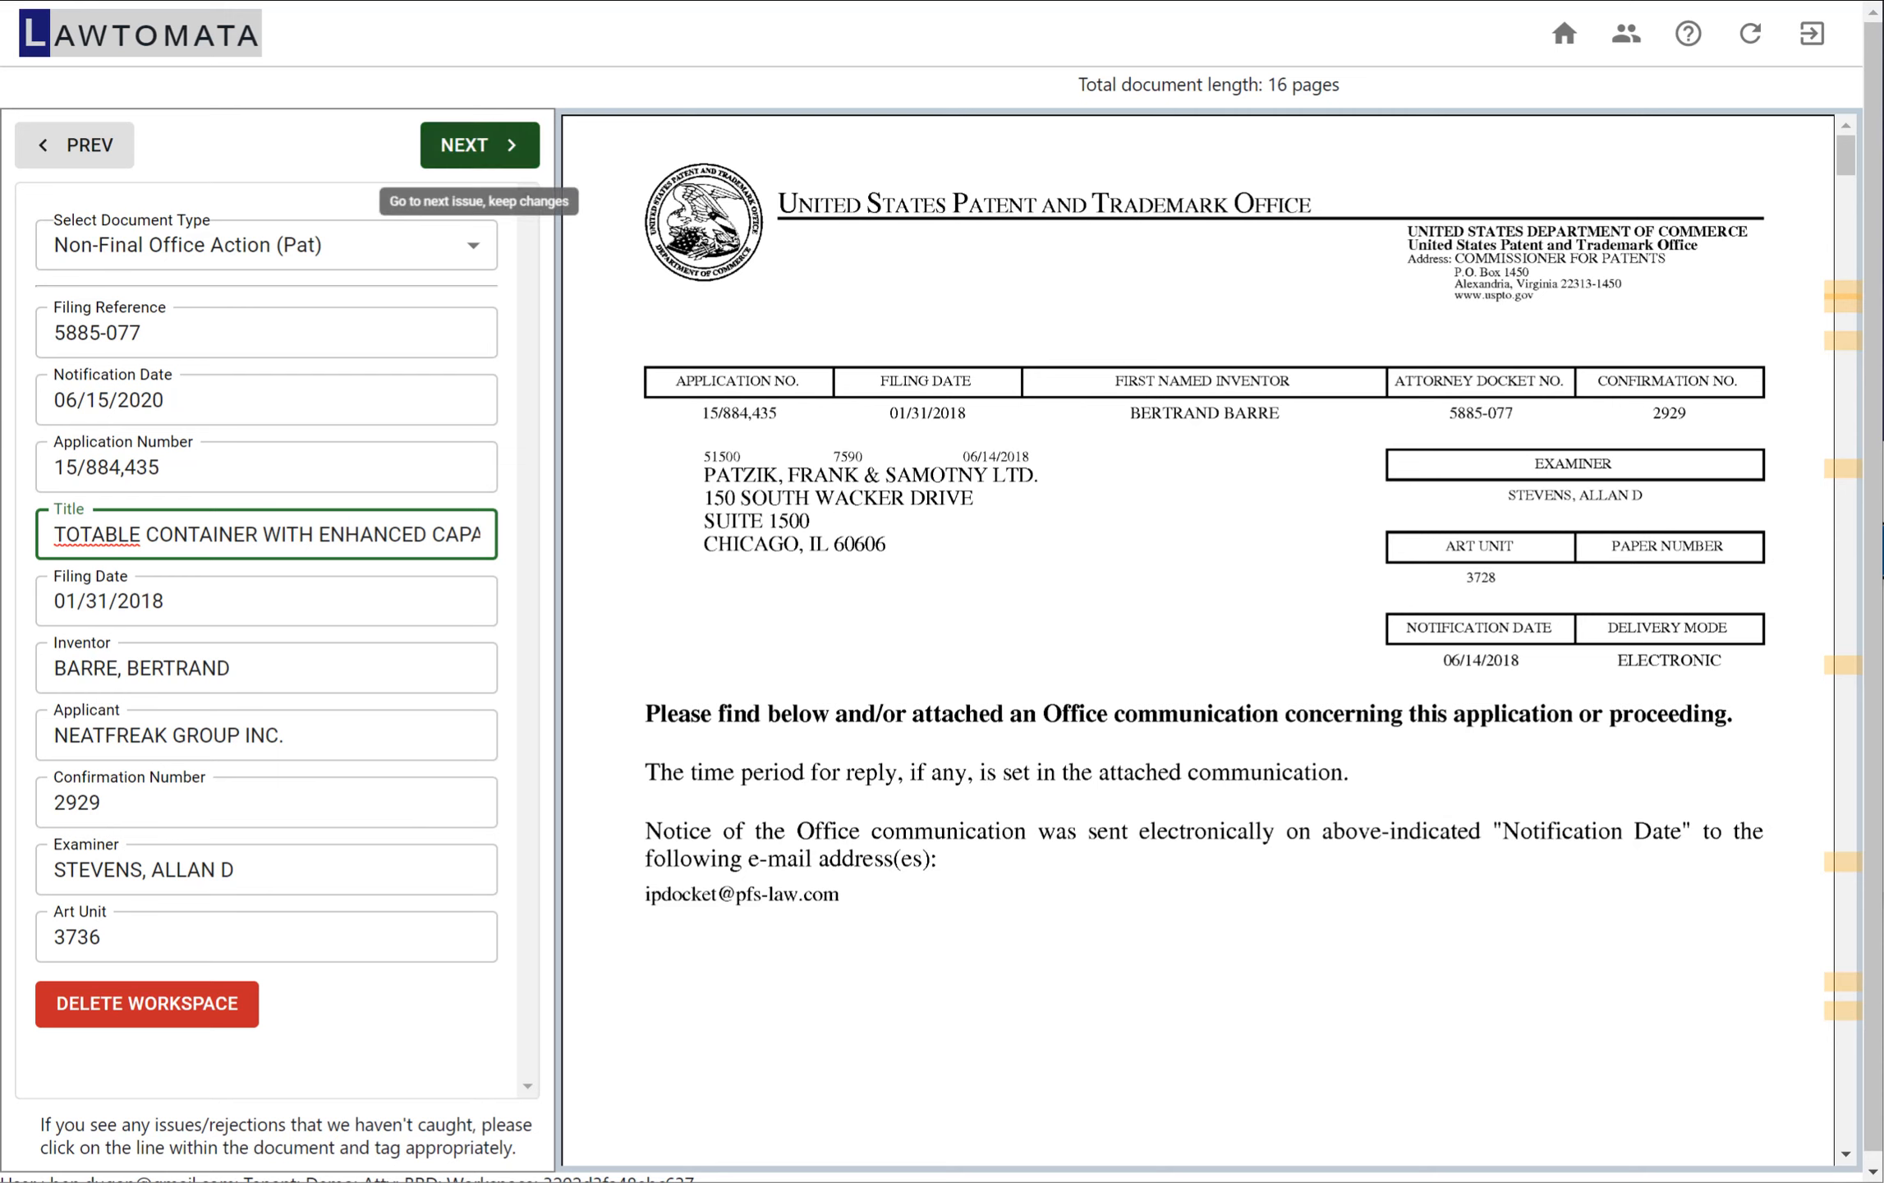
Keep the first specification objection and delete the second one, raised for informalities in the disclosure
{"action": "left_click", "coordinate": [480, 144]}
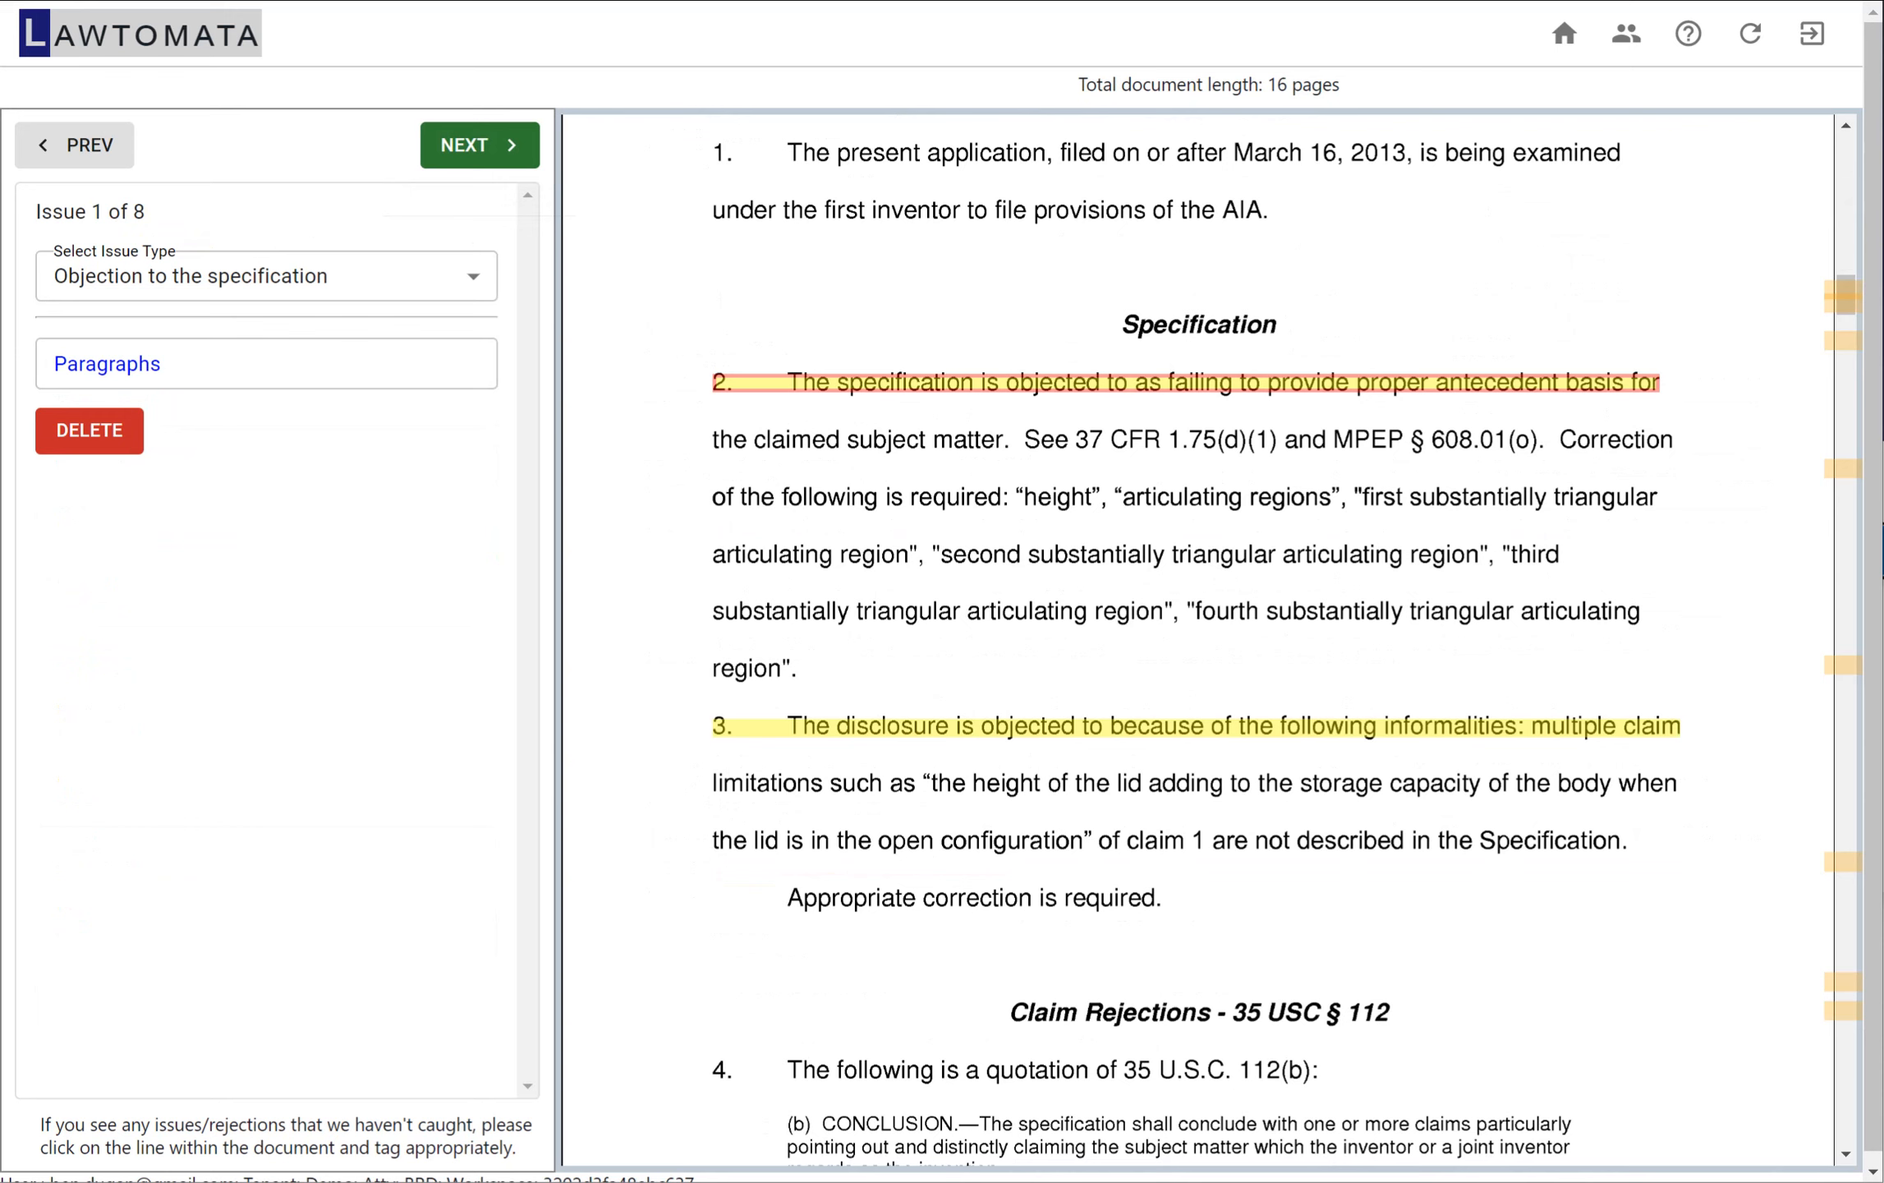
{"action": "left_click", "coordinate": [266, 364]}
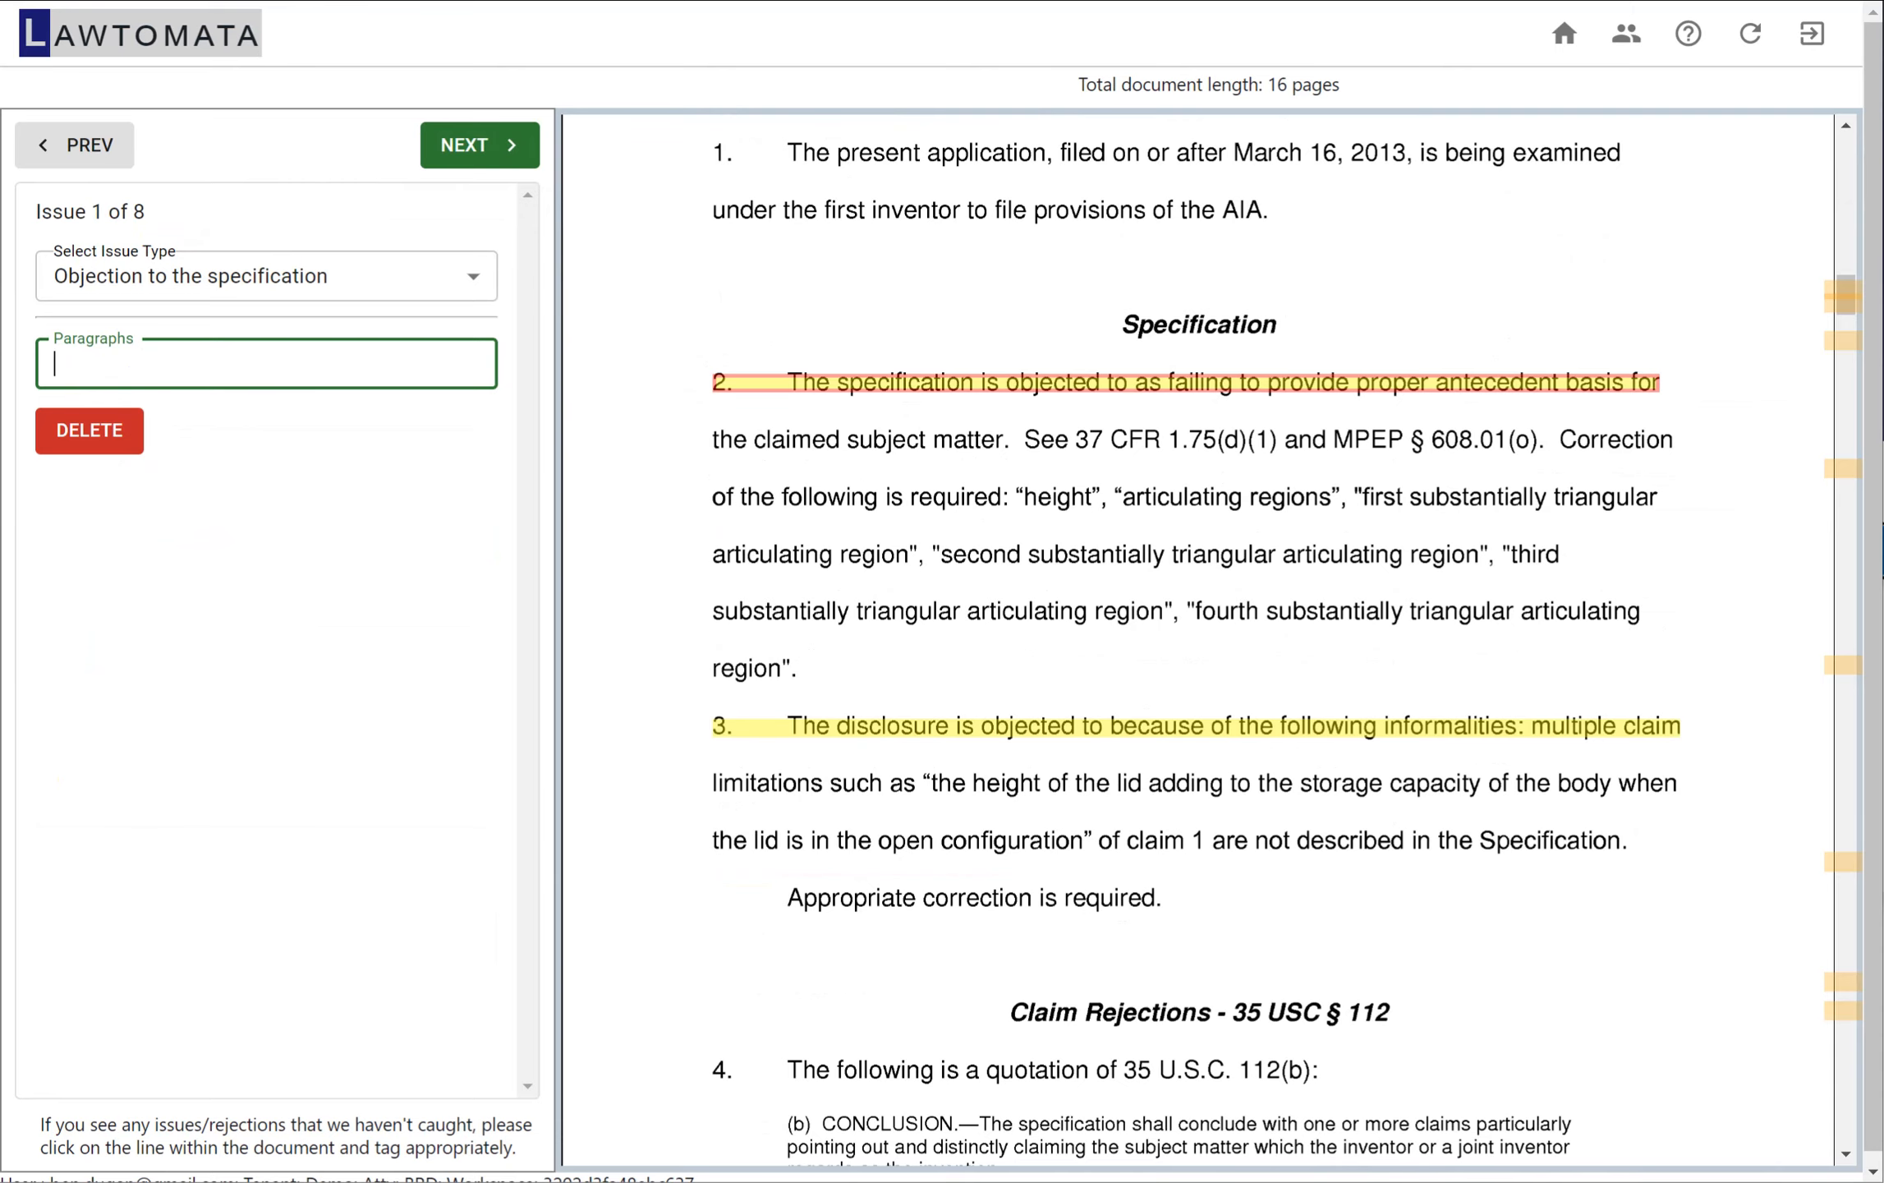
{"action": "left_click", "coordinate": [478, 145]}
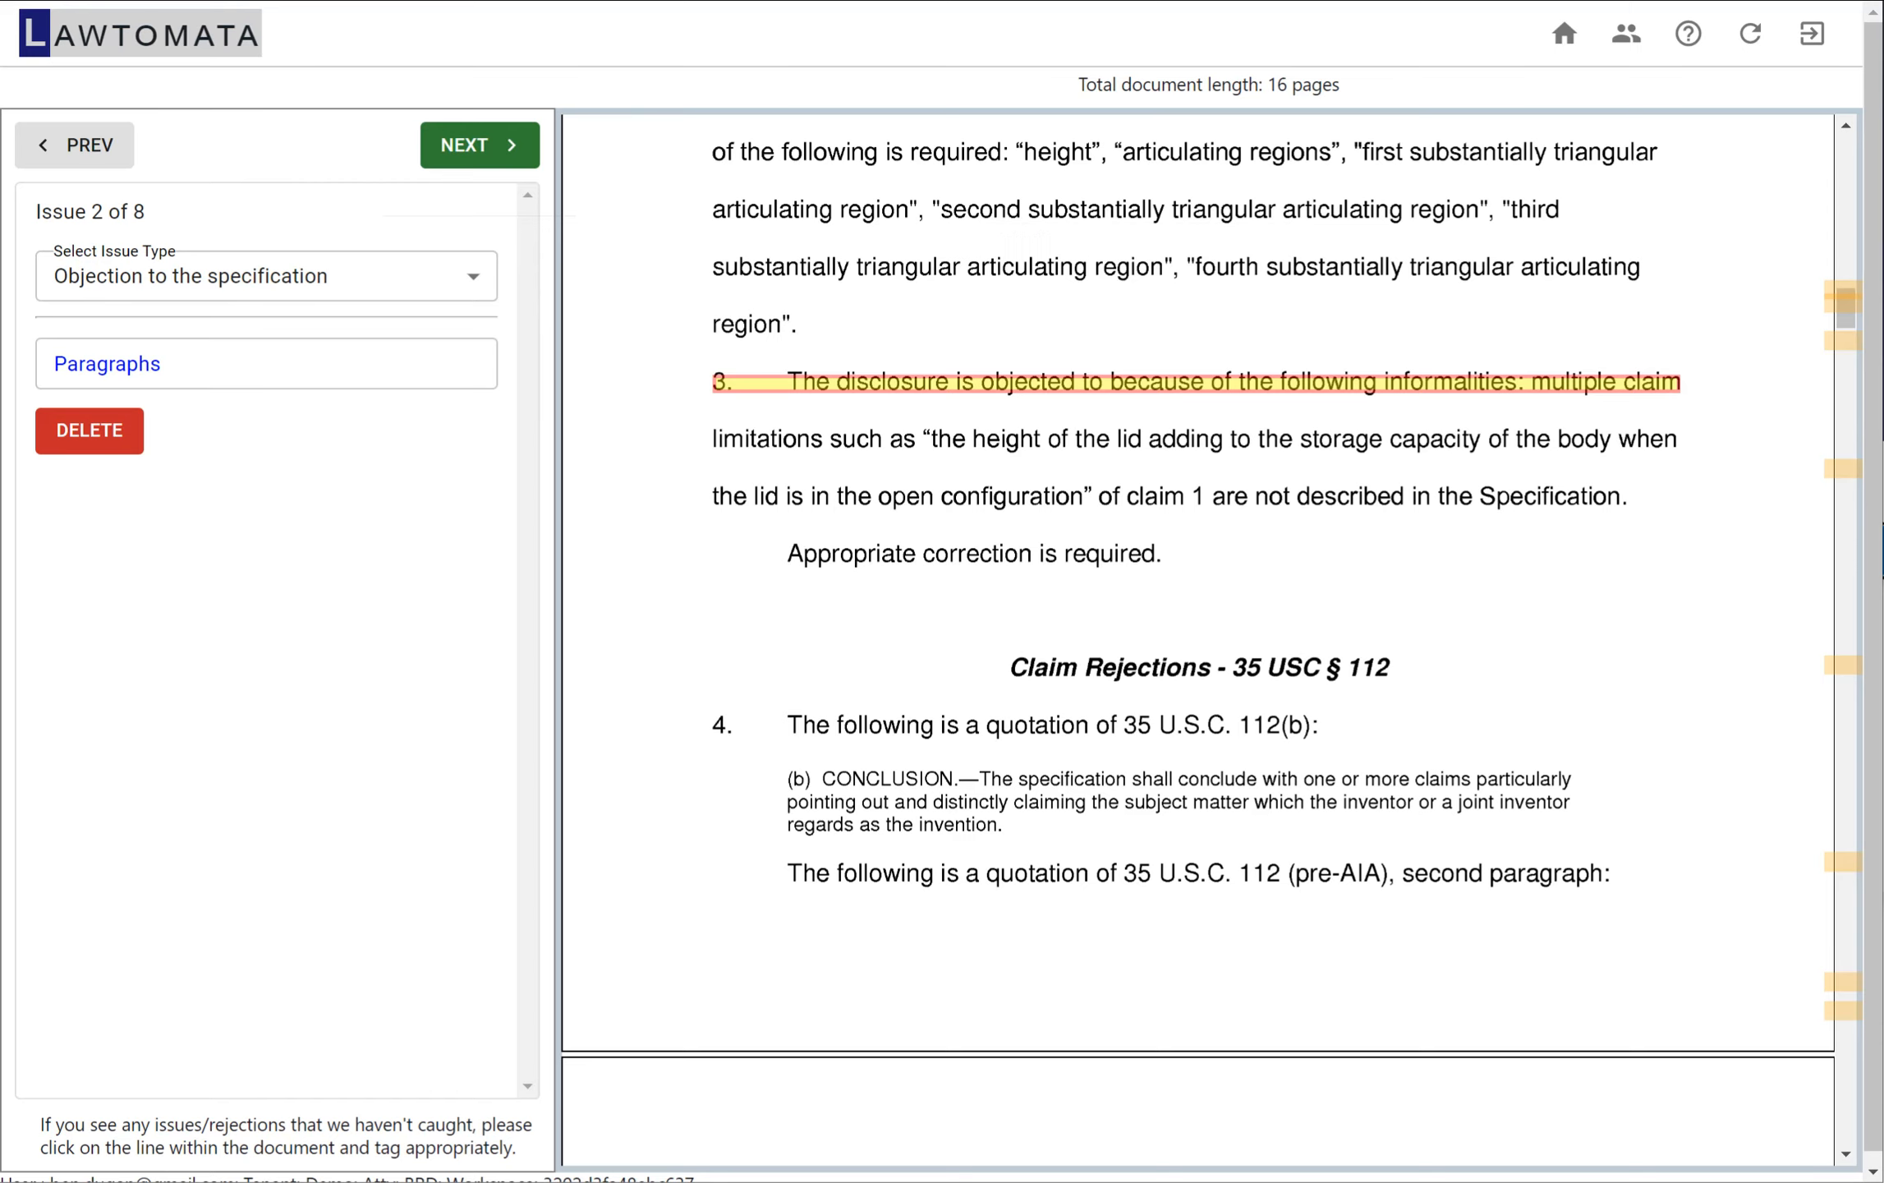
{"action": "left_click", "coordinate": [89, 430]}
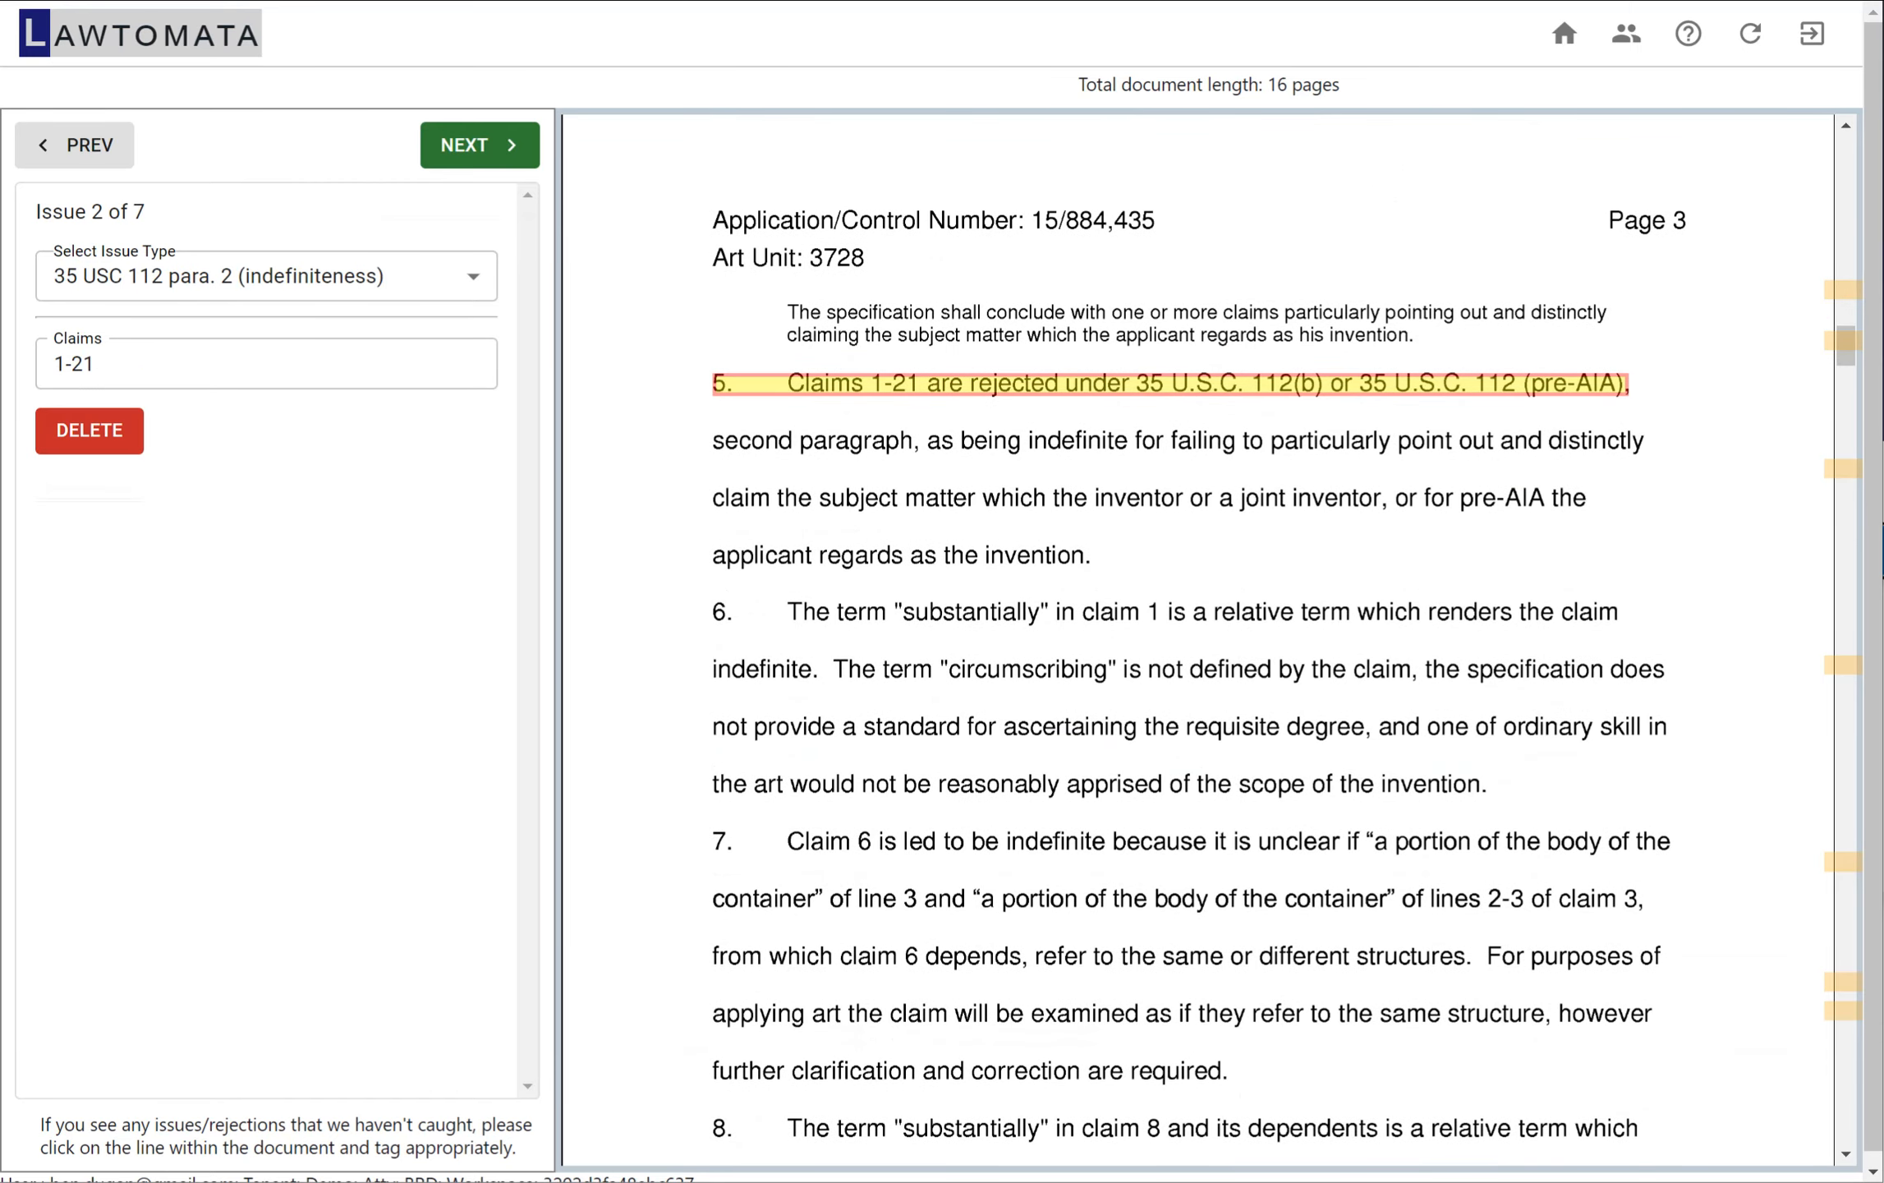
Review the indefiniteness and anticipation rejections one by one and advance to the obviousness rejection of claim 17
{"action": "scroll", "coordinate": [1199, 641], "scroll_direction": "up", "scroll_amount": 10}
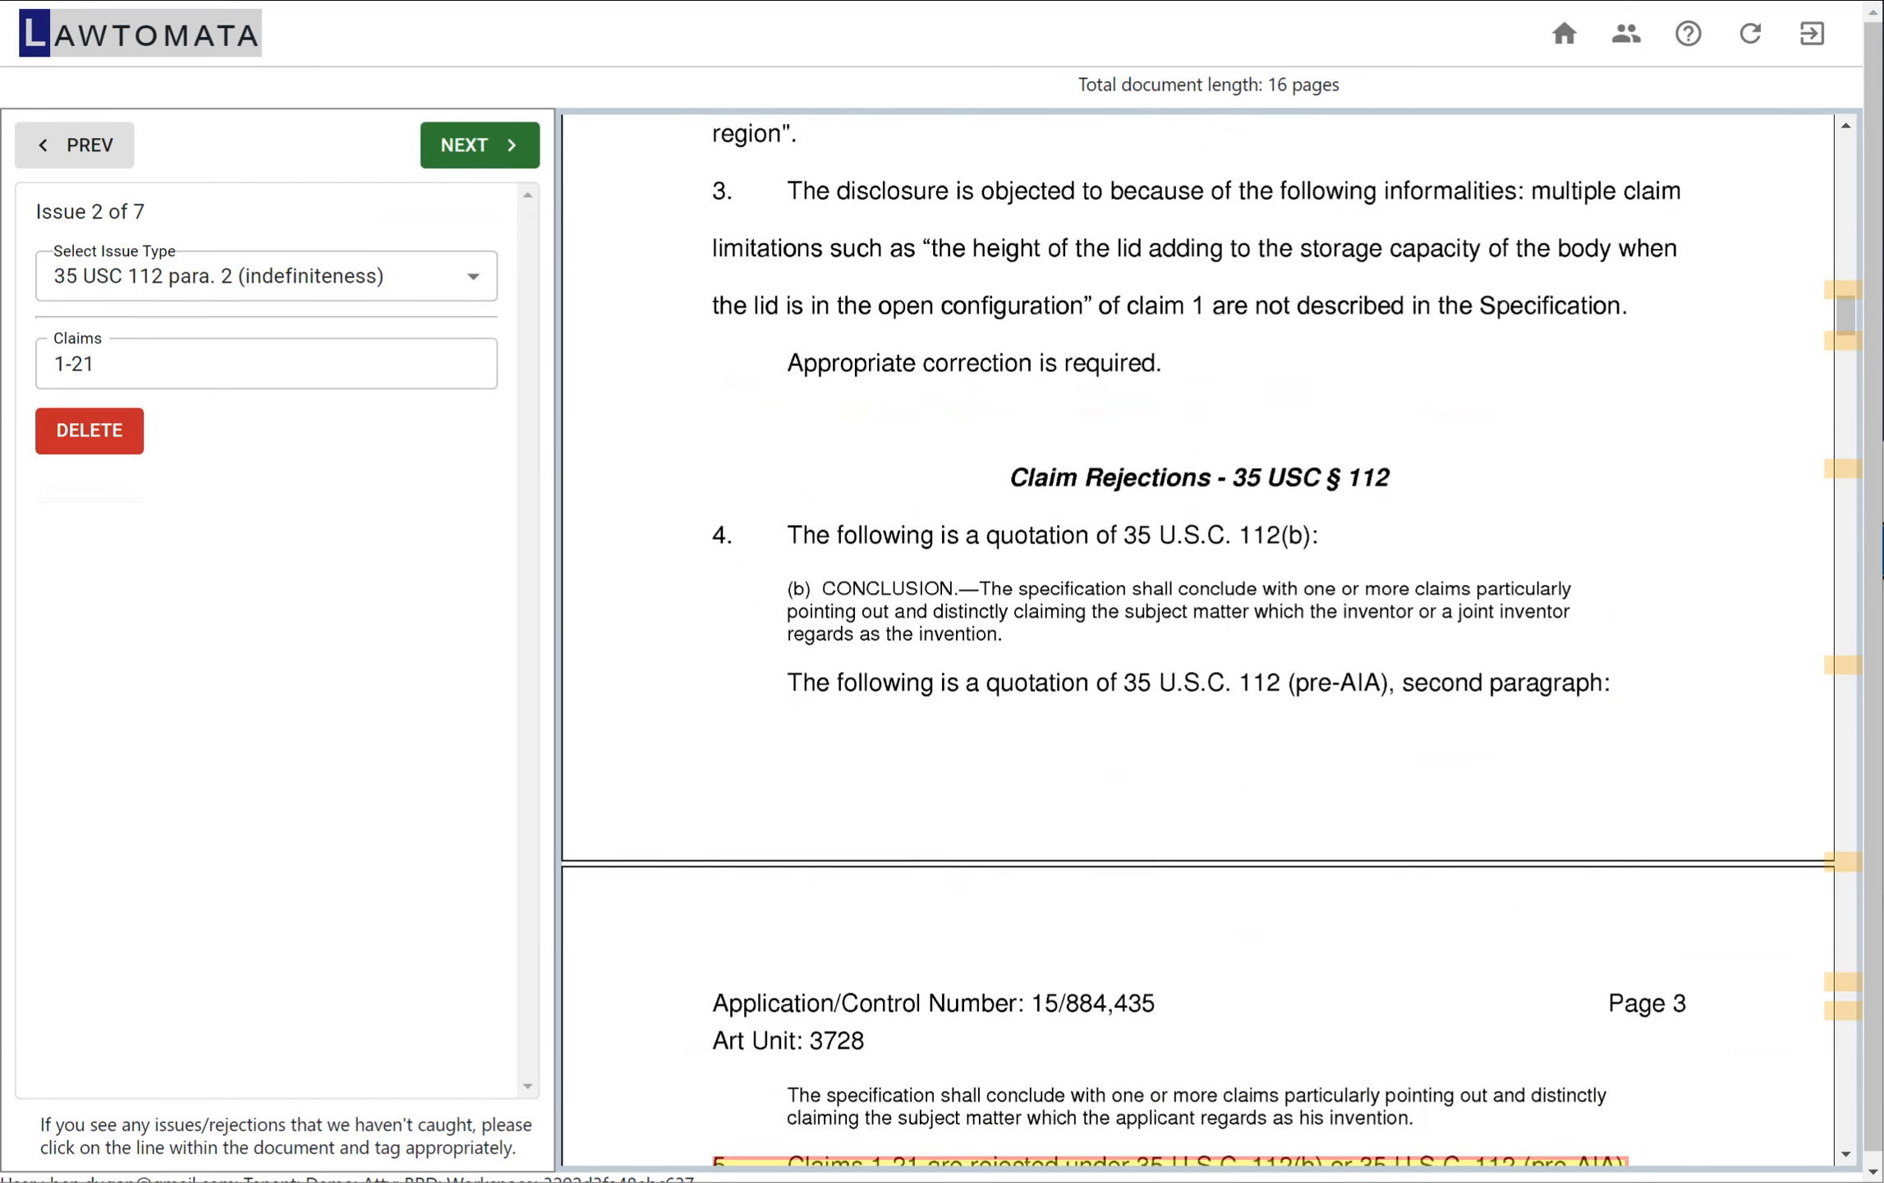
{"action": "scroll", "coordinate": [1199, 640], "scroll_direction": "down", "scroll_amount": 11}
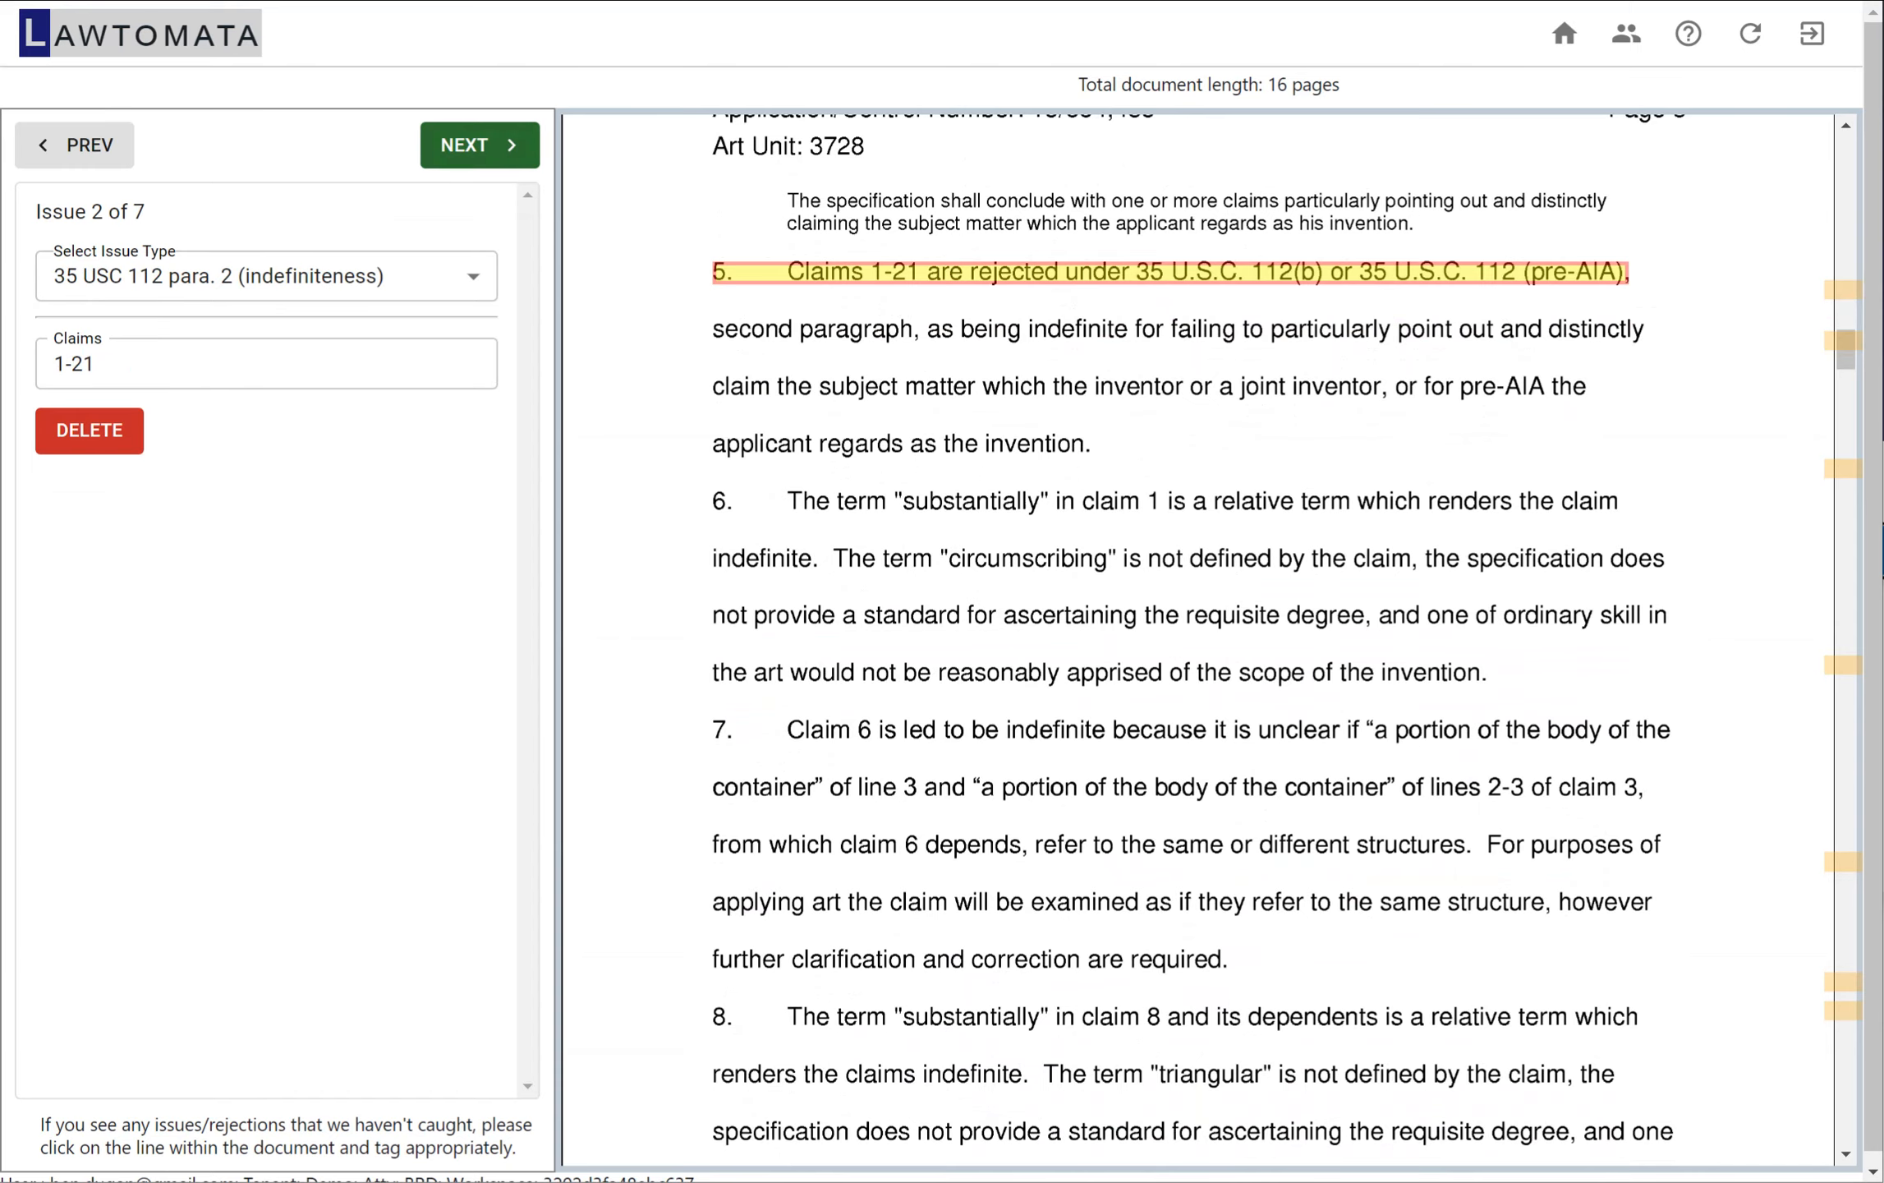
{"action": "left_click", "coordinate": [480, 145]}
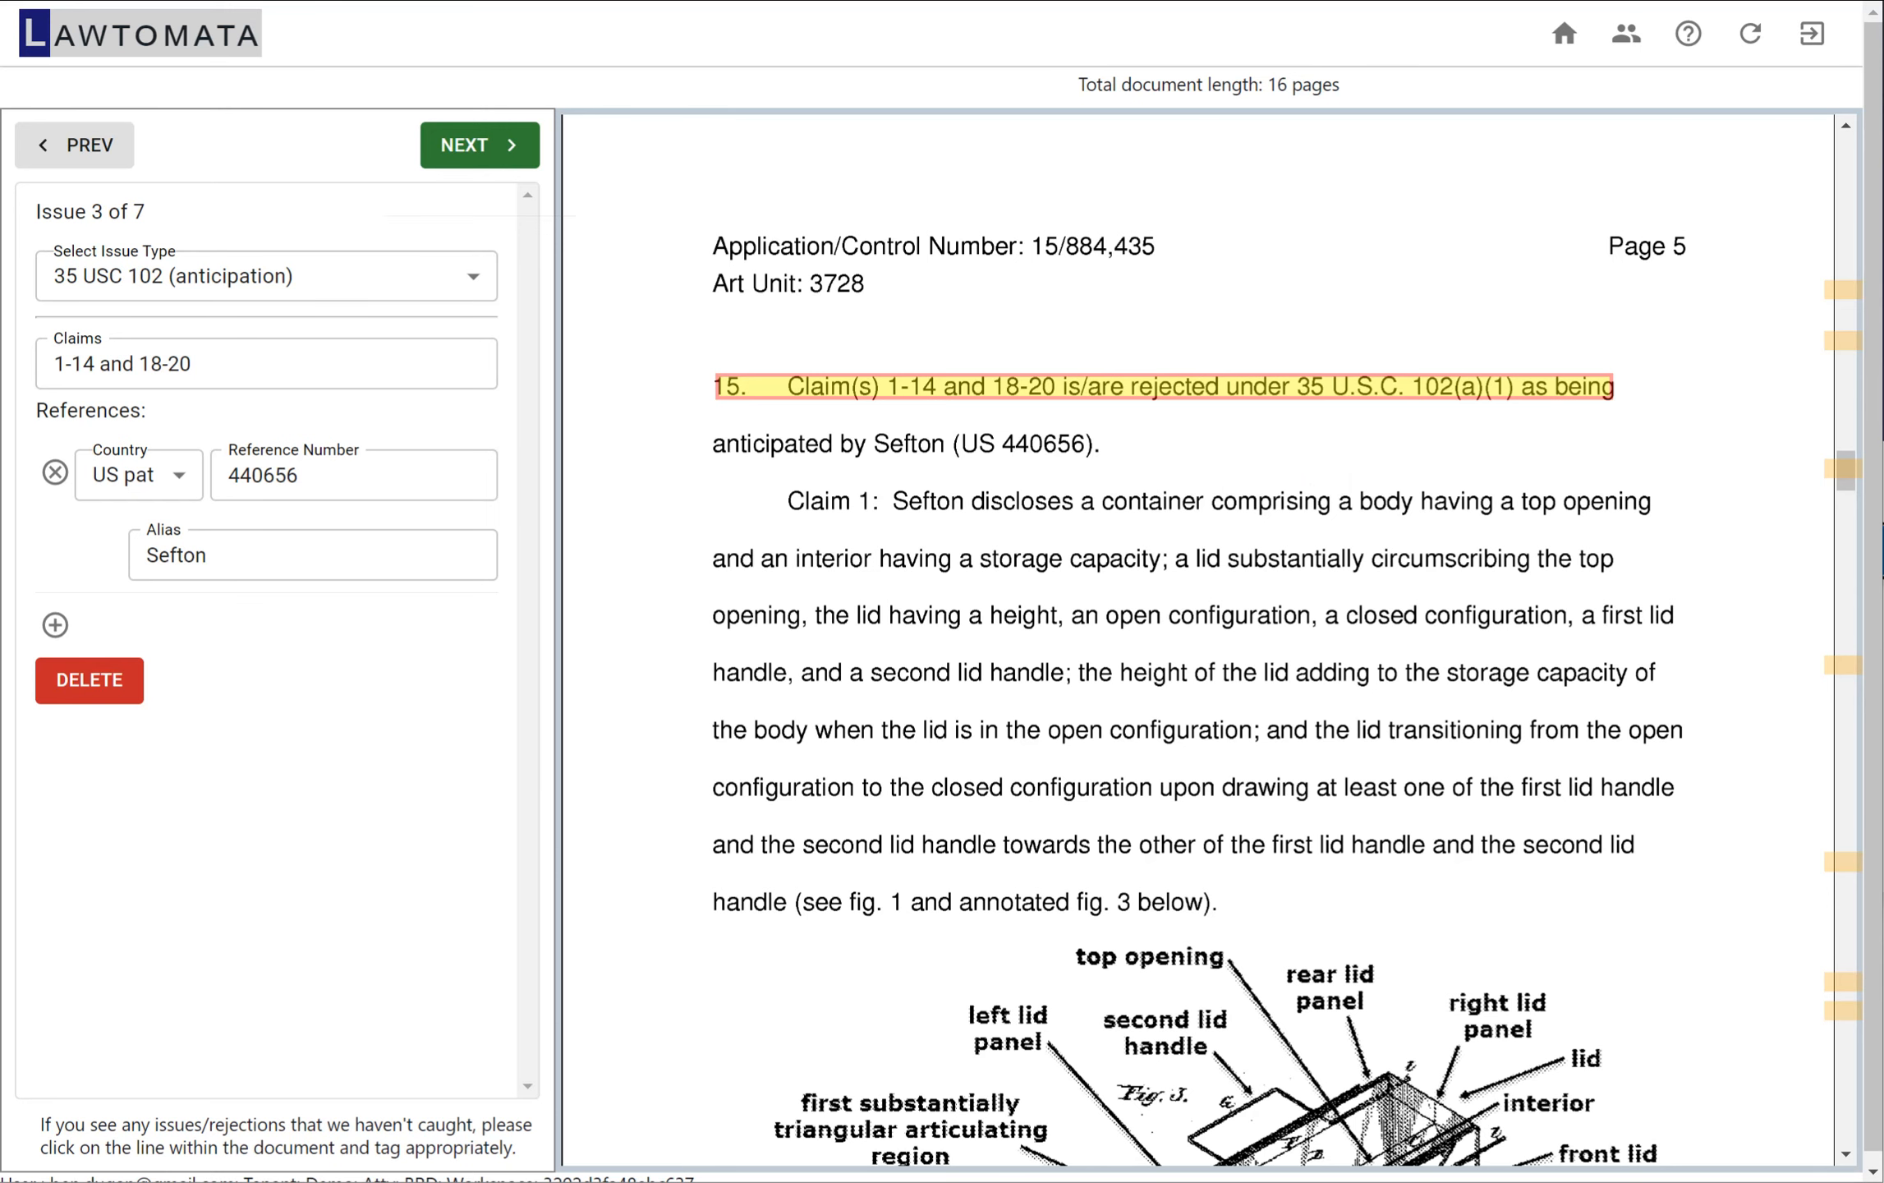
{"action": "left_click", "coordinate": [479, 146]}
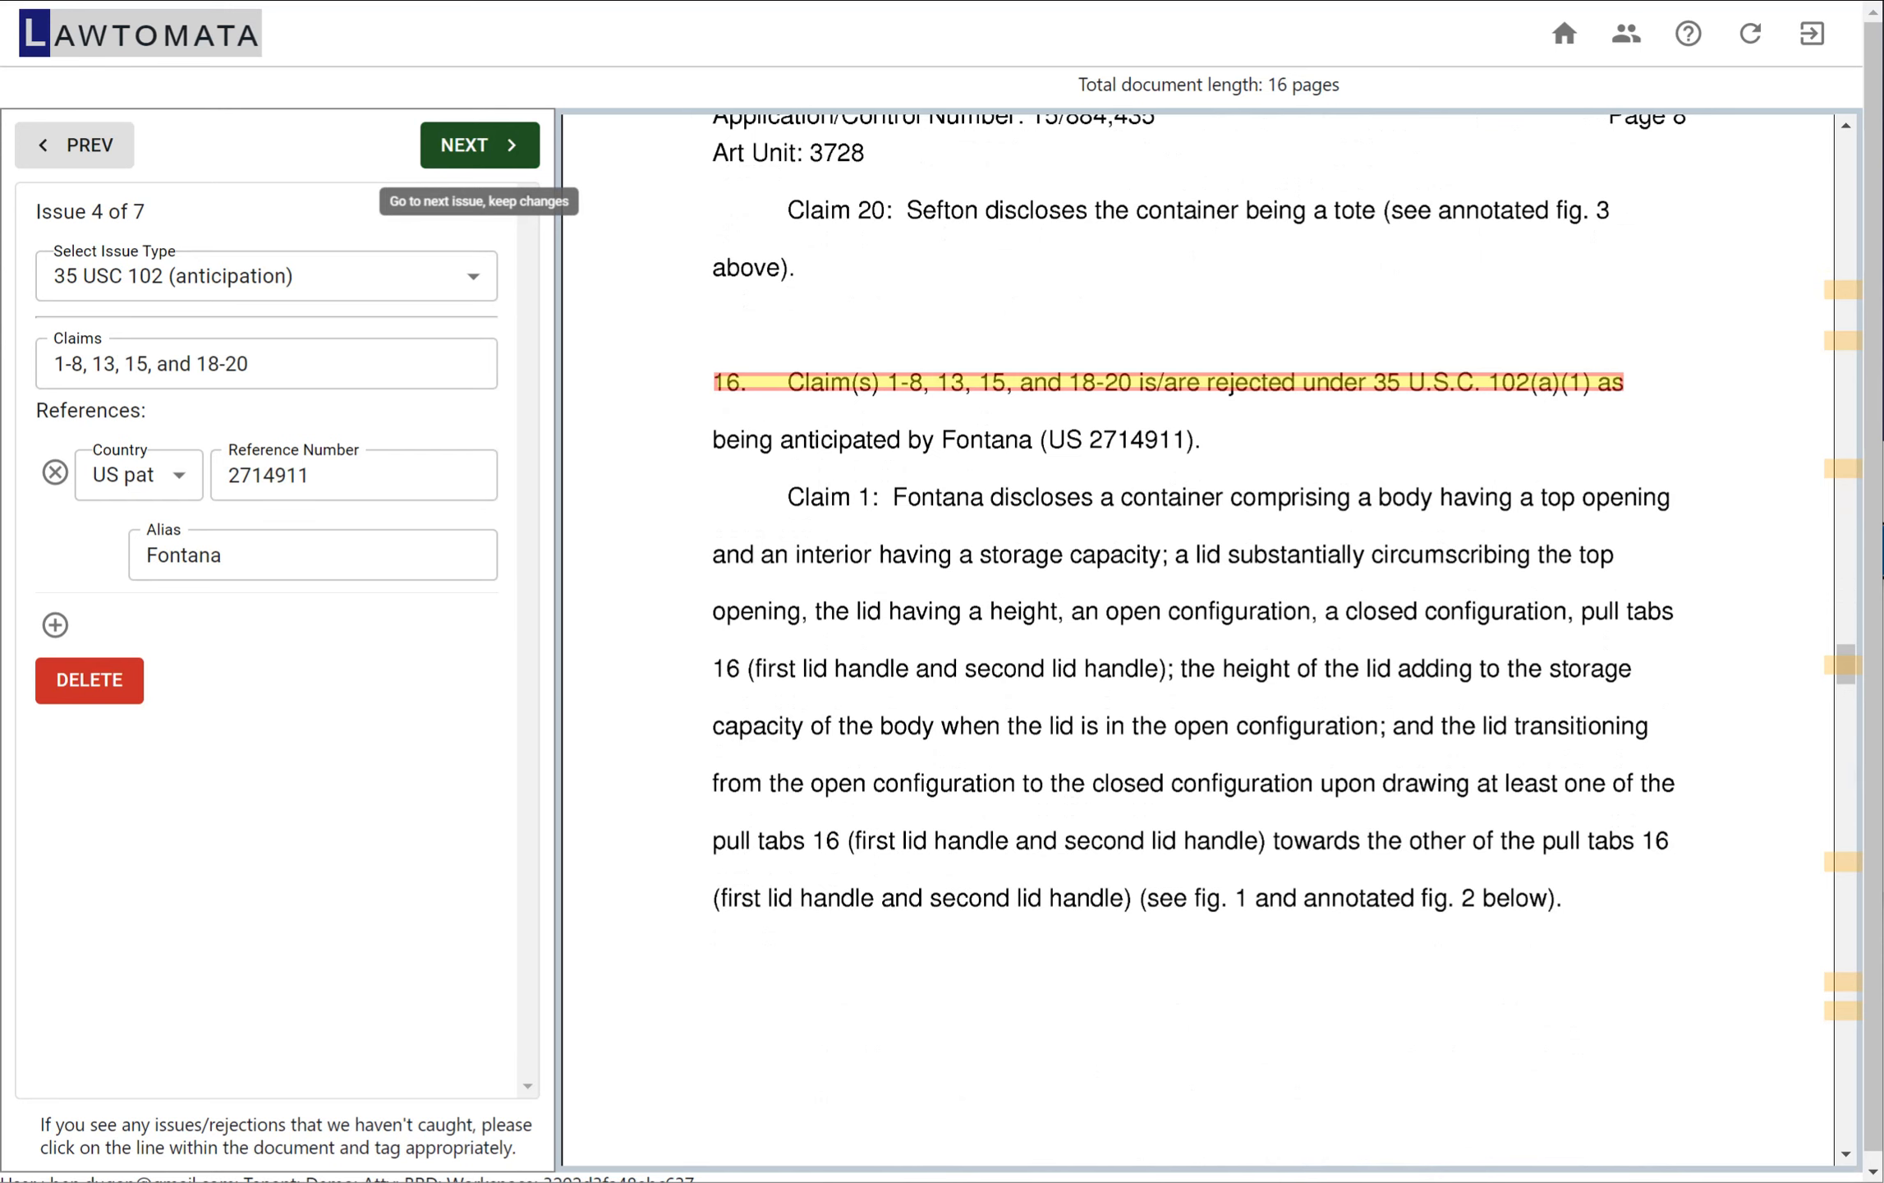
{"action": "left_click", "coordinate": [466, 143]}
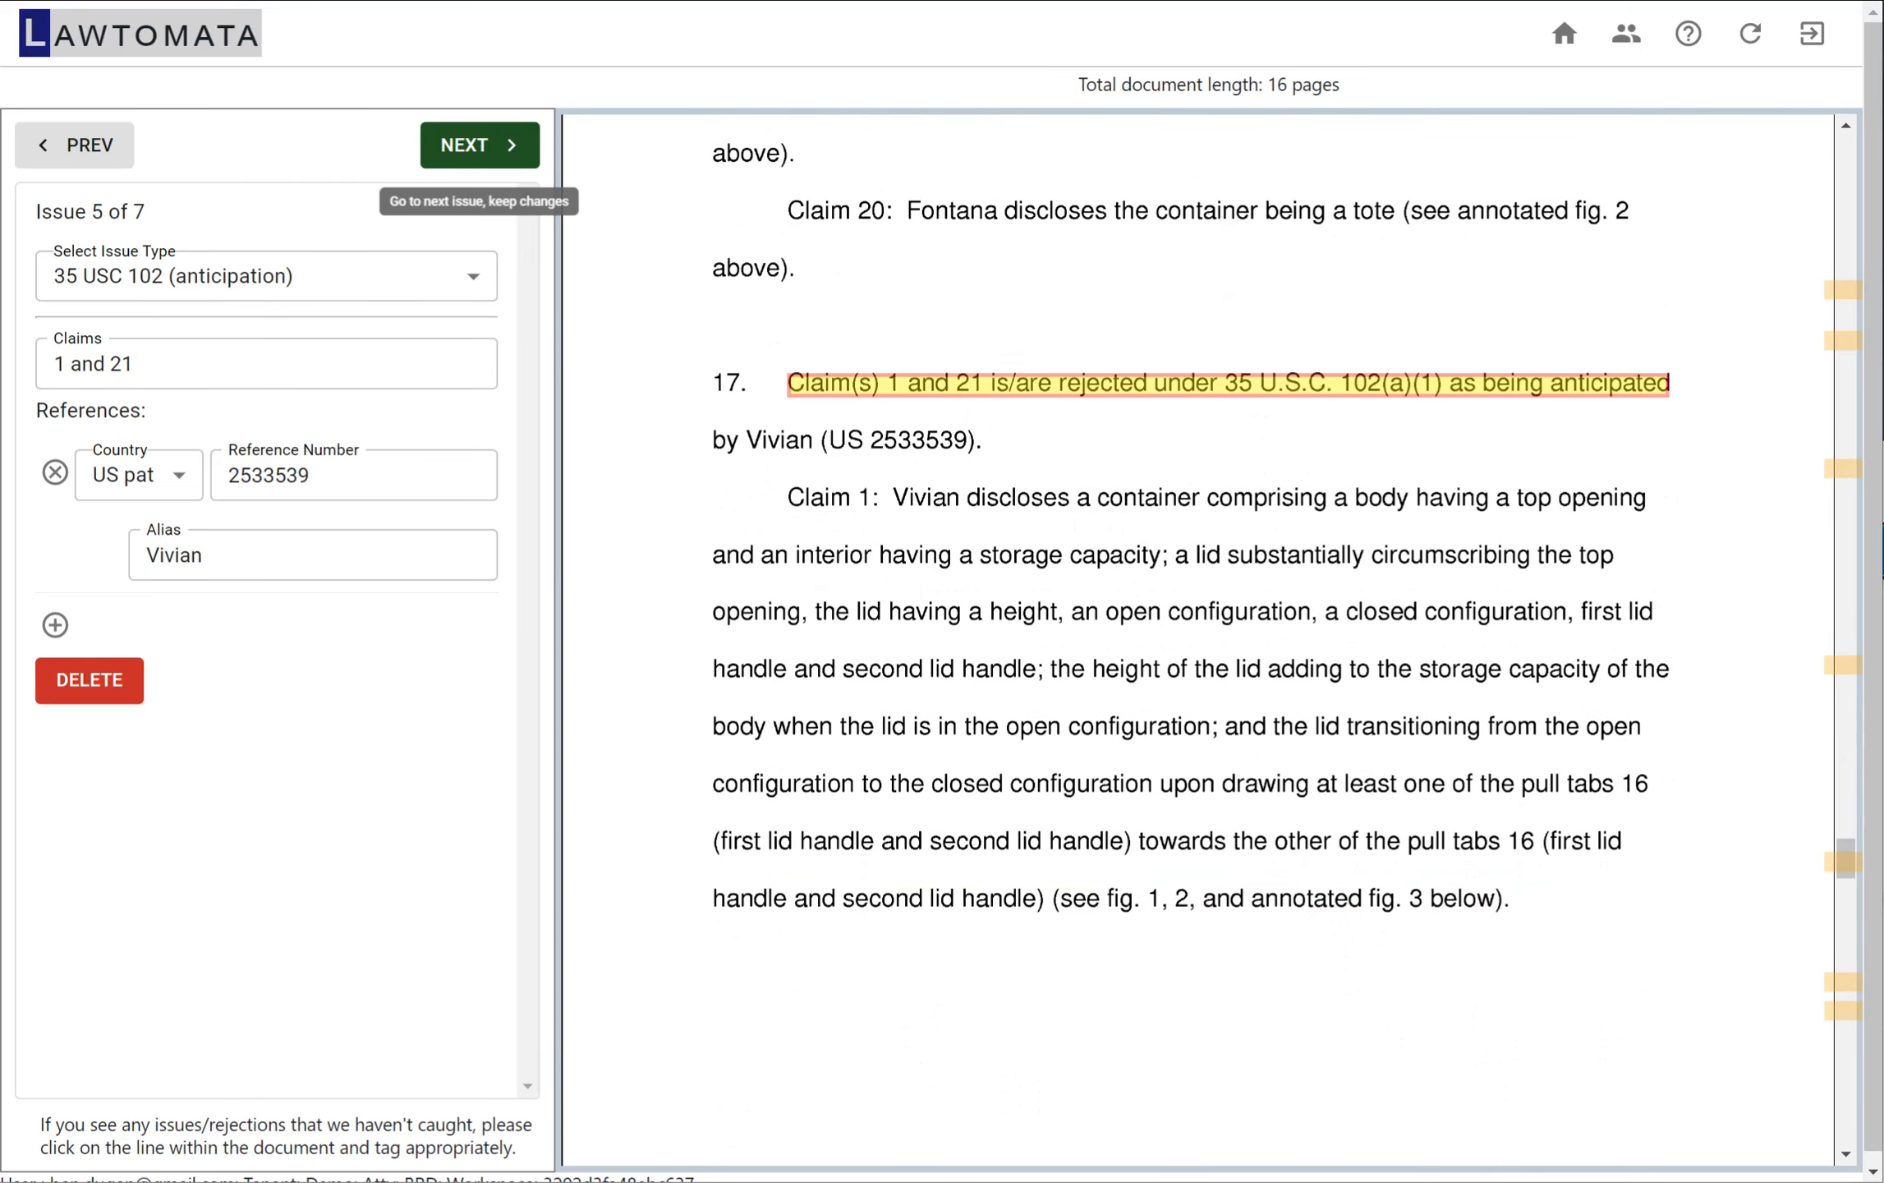
{"action": "left_click", "coordinate": [466, 142]}
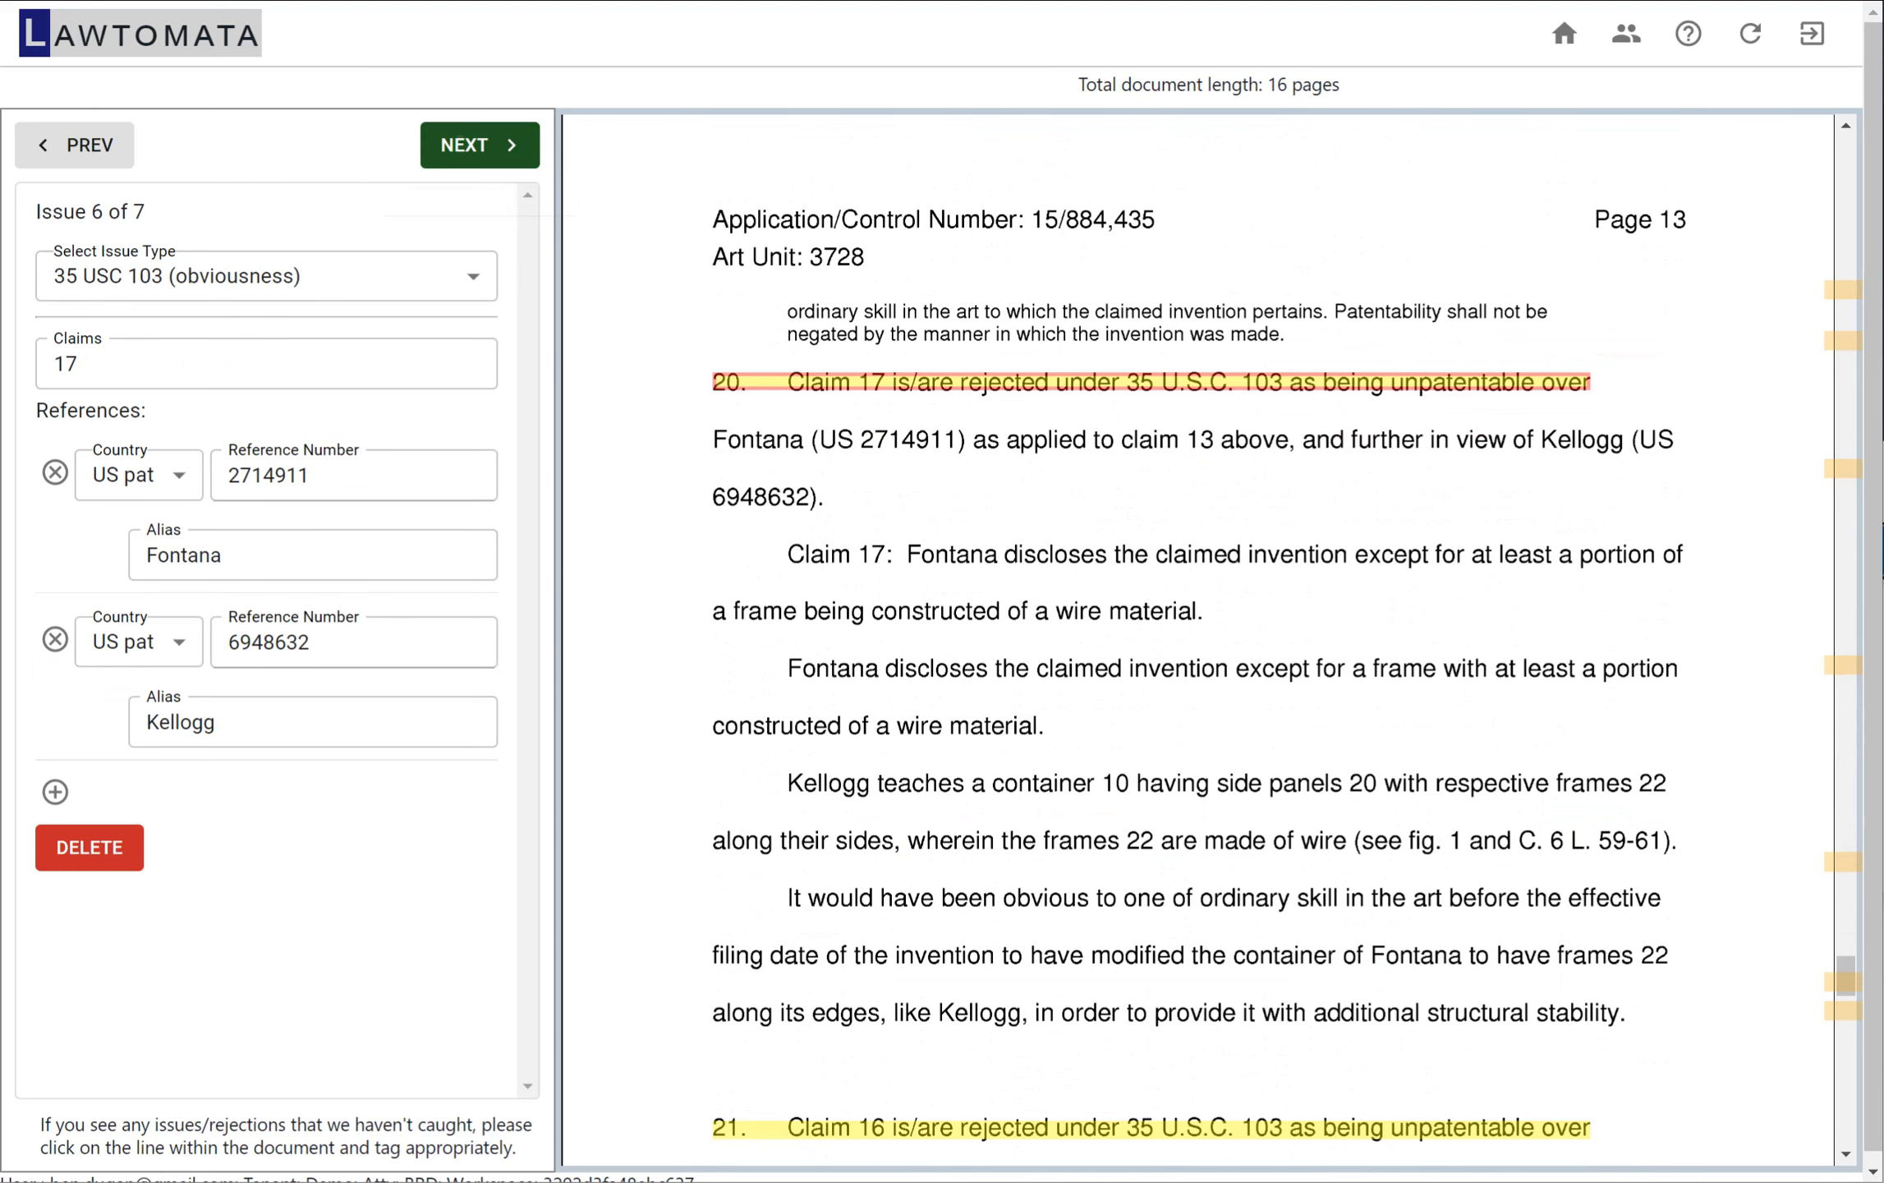
Finish checking the issues with the obviousness rejection of claim 16 and review the issue summary for document generation
{"action": "left_click", "coordinate": [480, 144]}
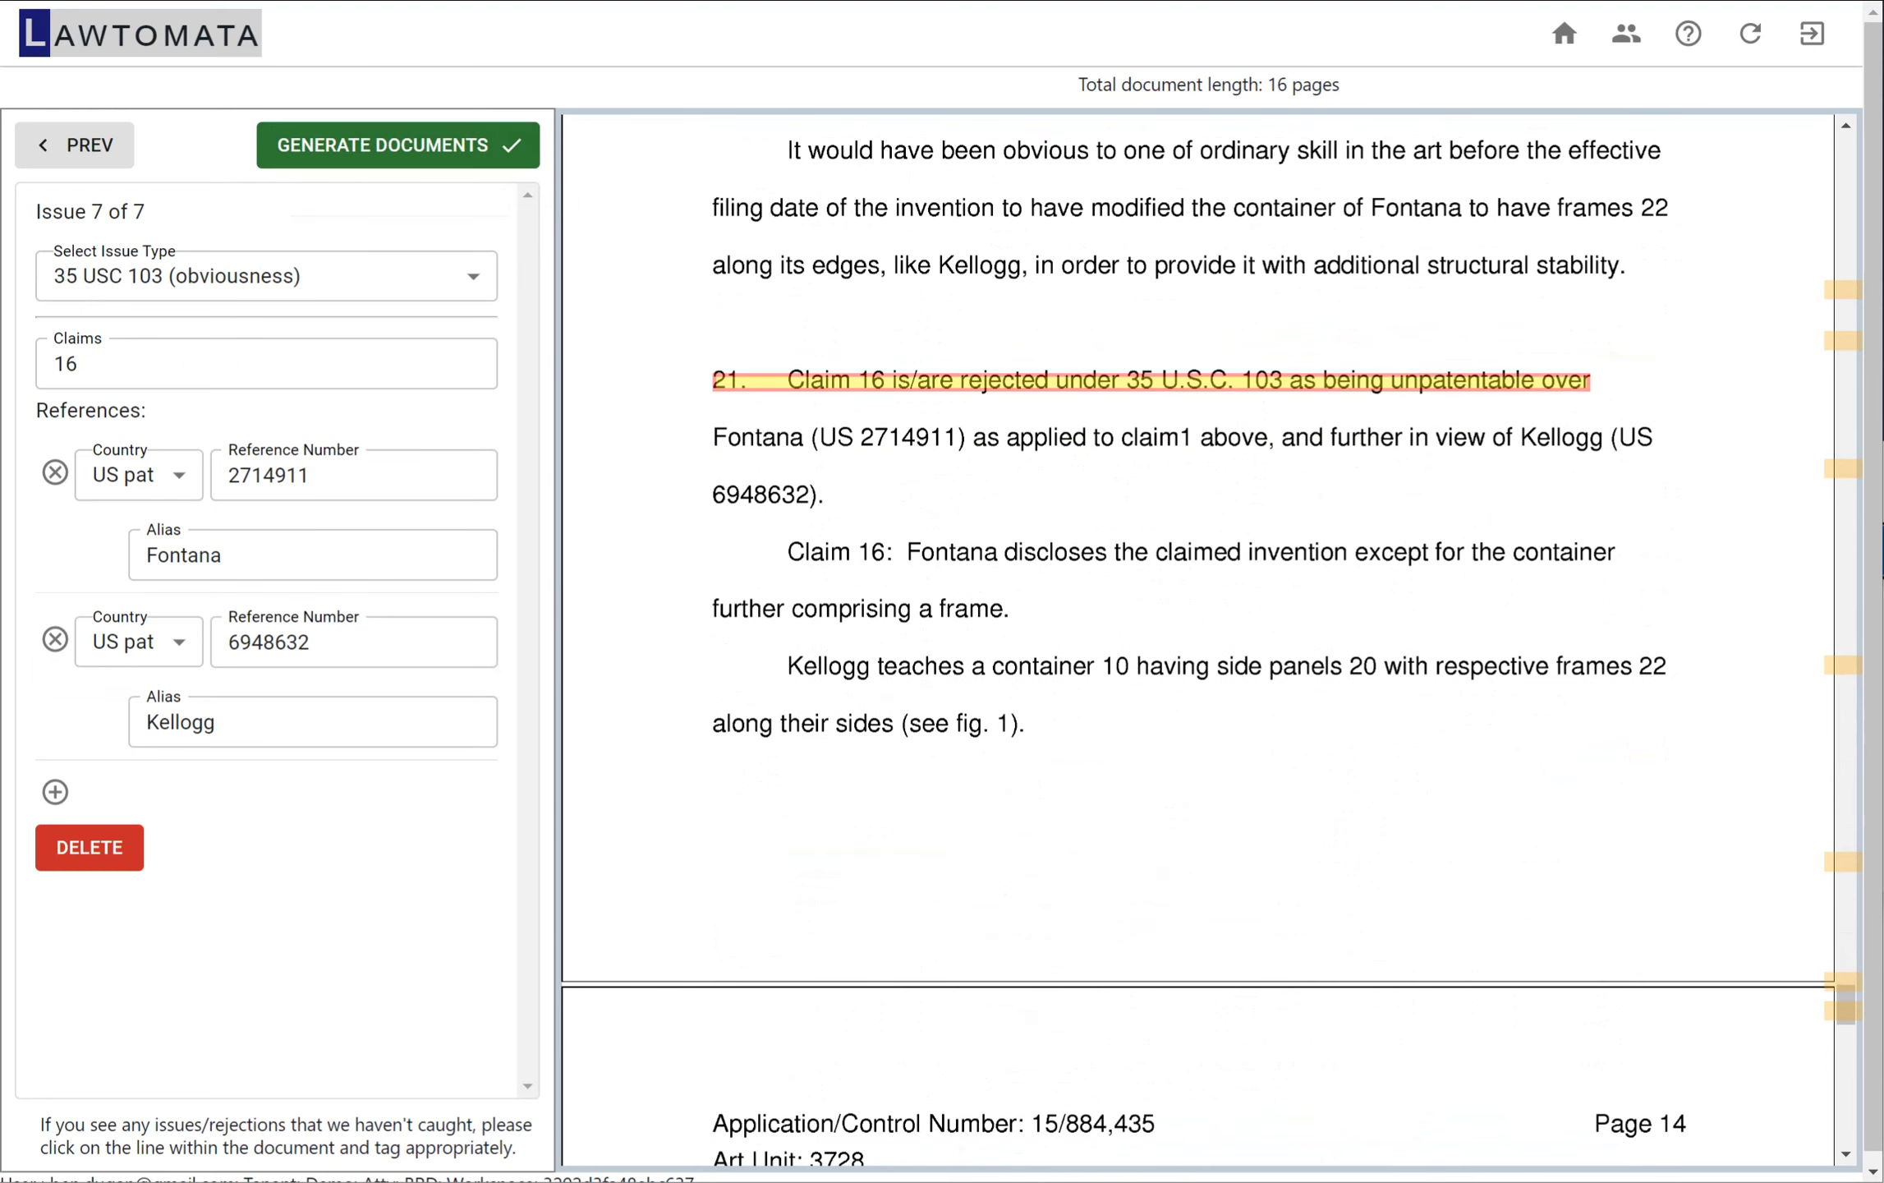
{"action": "left_click", "coordinate": [354, 147]}
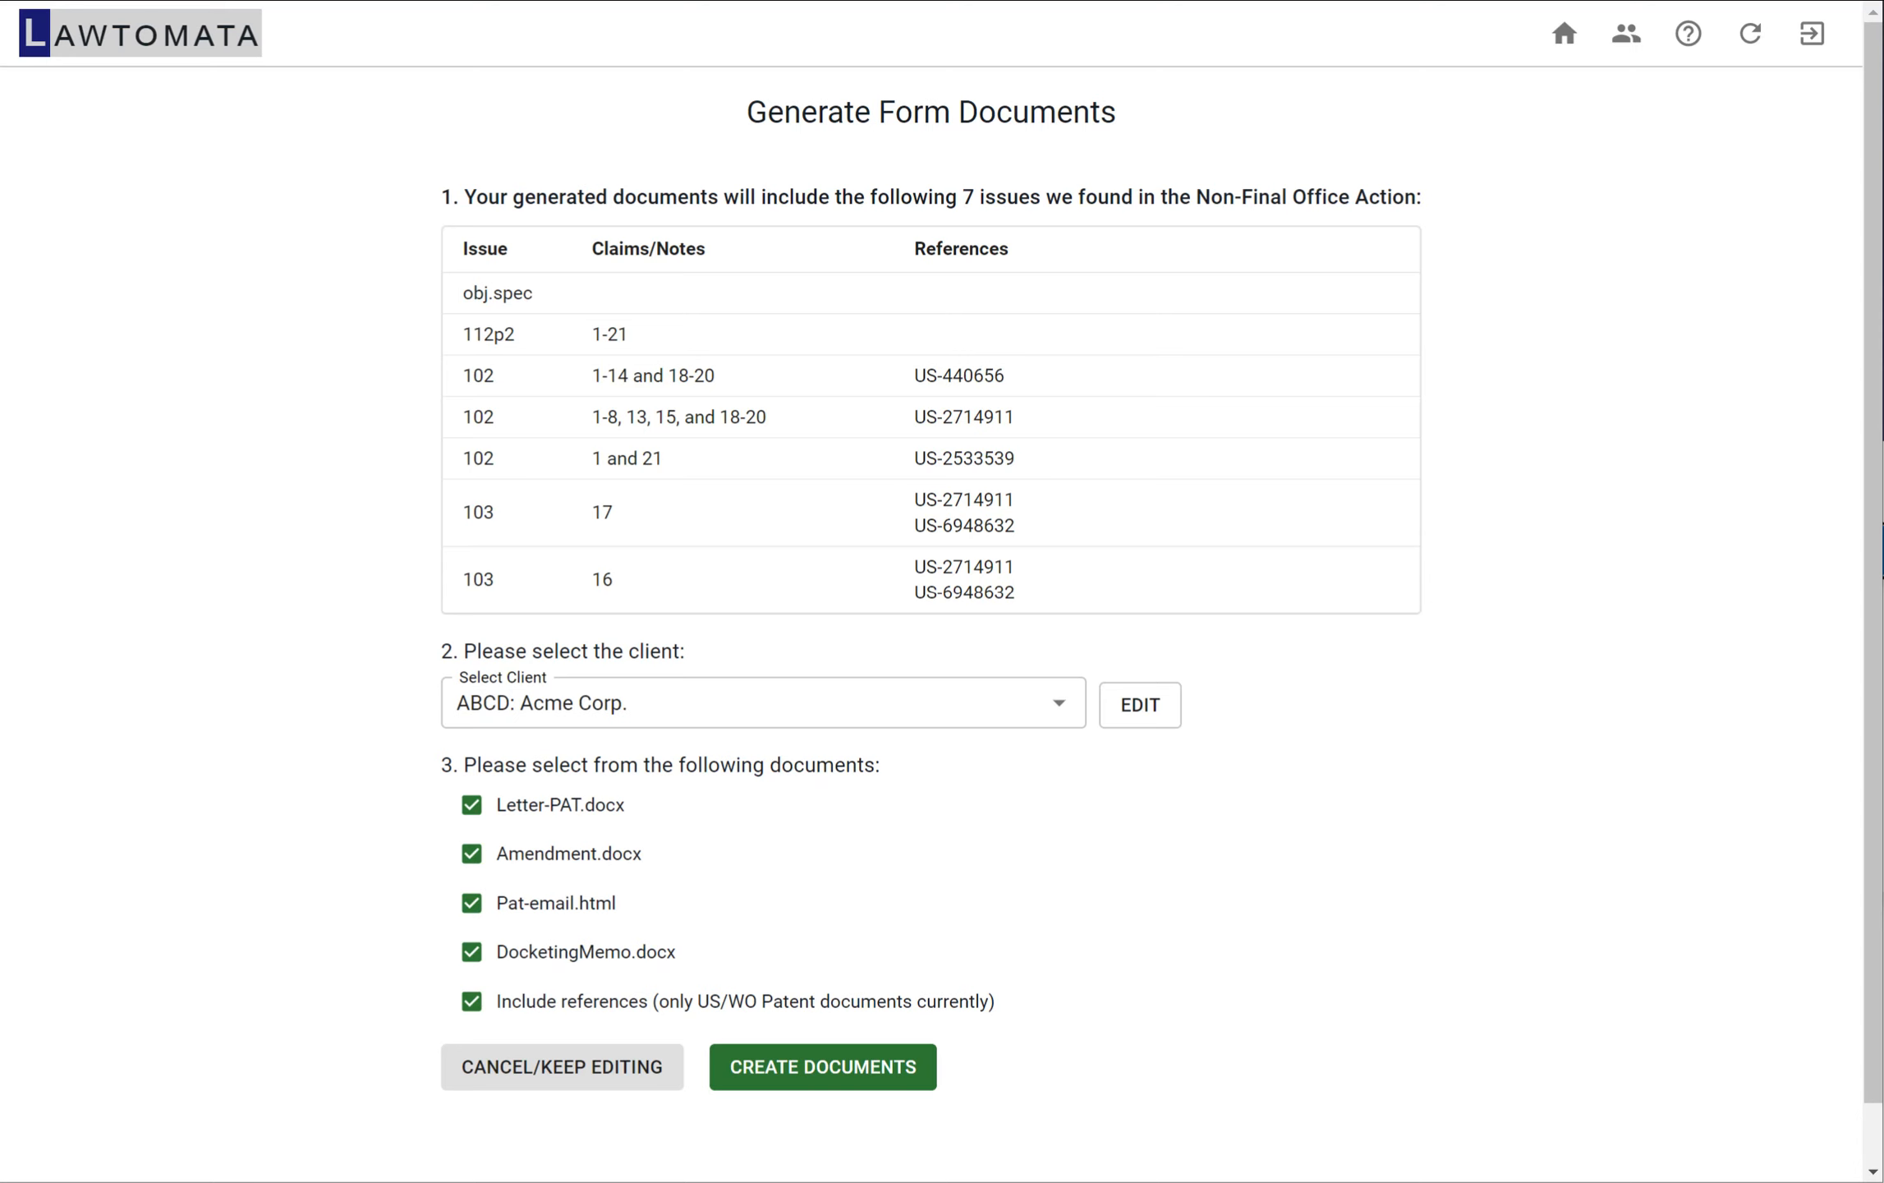
{"action": "left_click_drag", "start_coordinate": [1015, 592], "coordinate": [503, 292]}
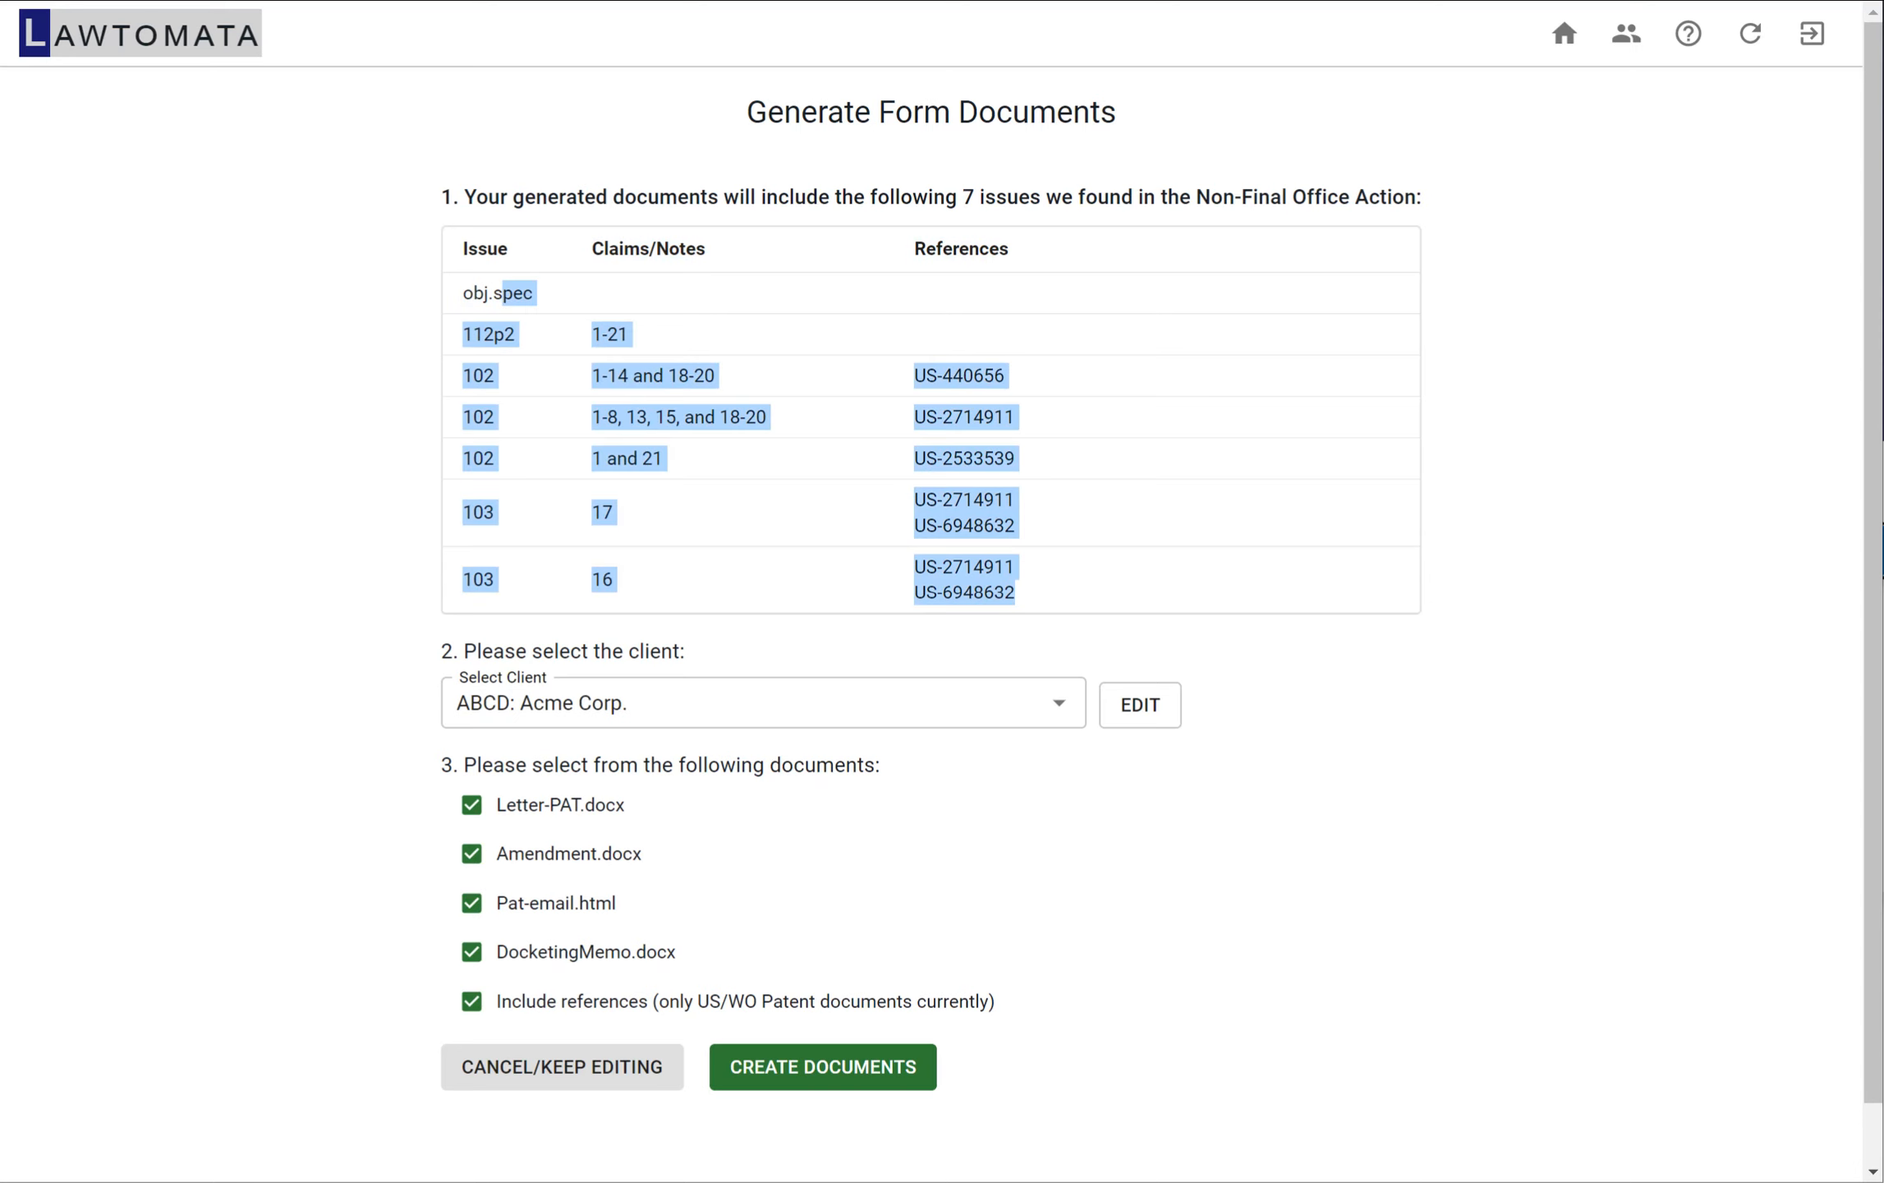
{"action": "left_click", "coordinate": [502, 292]}
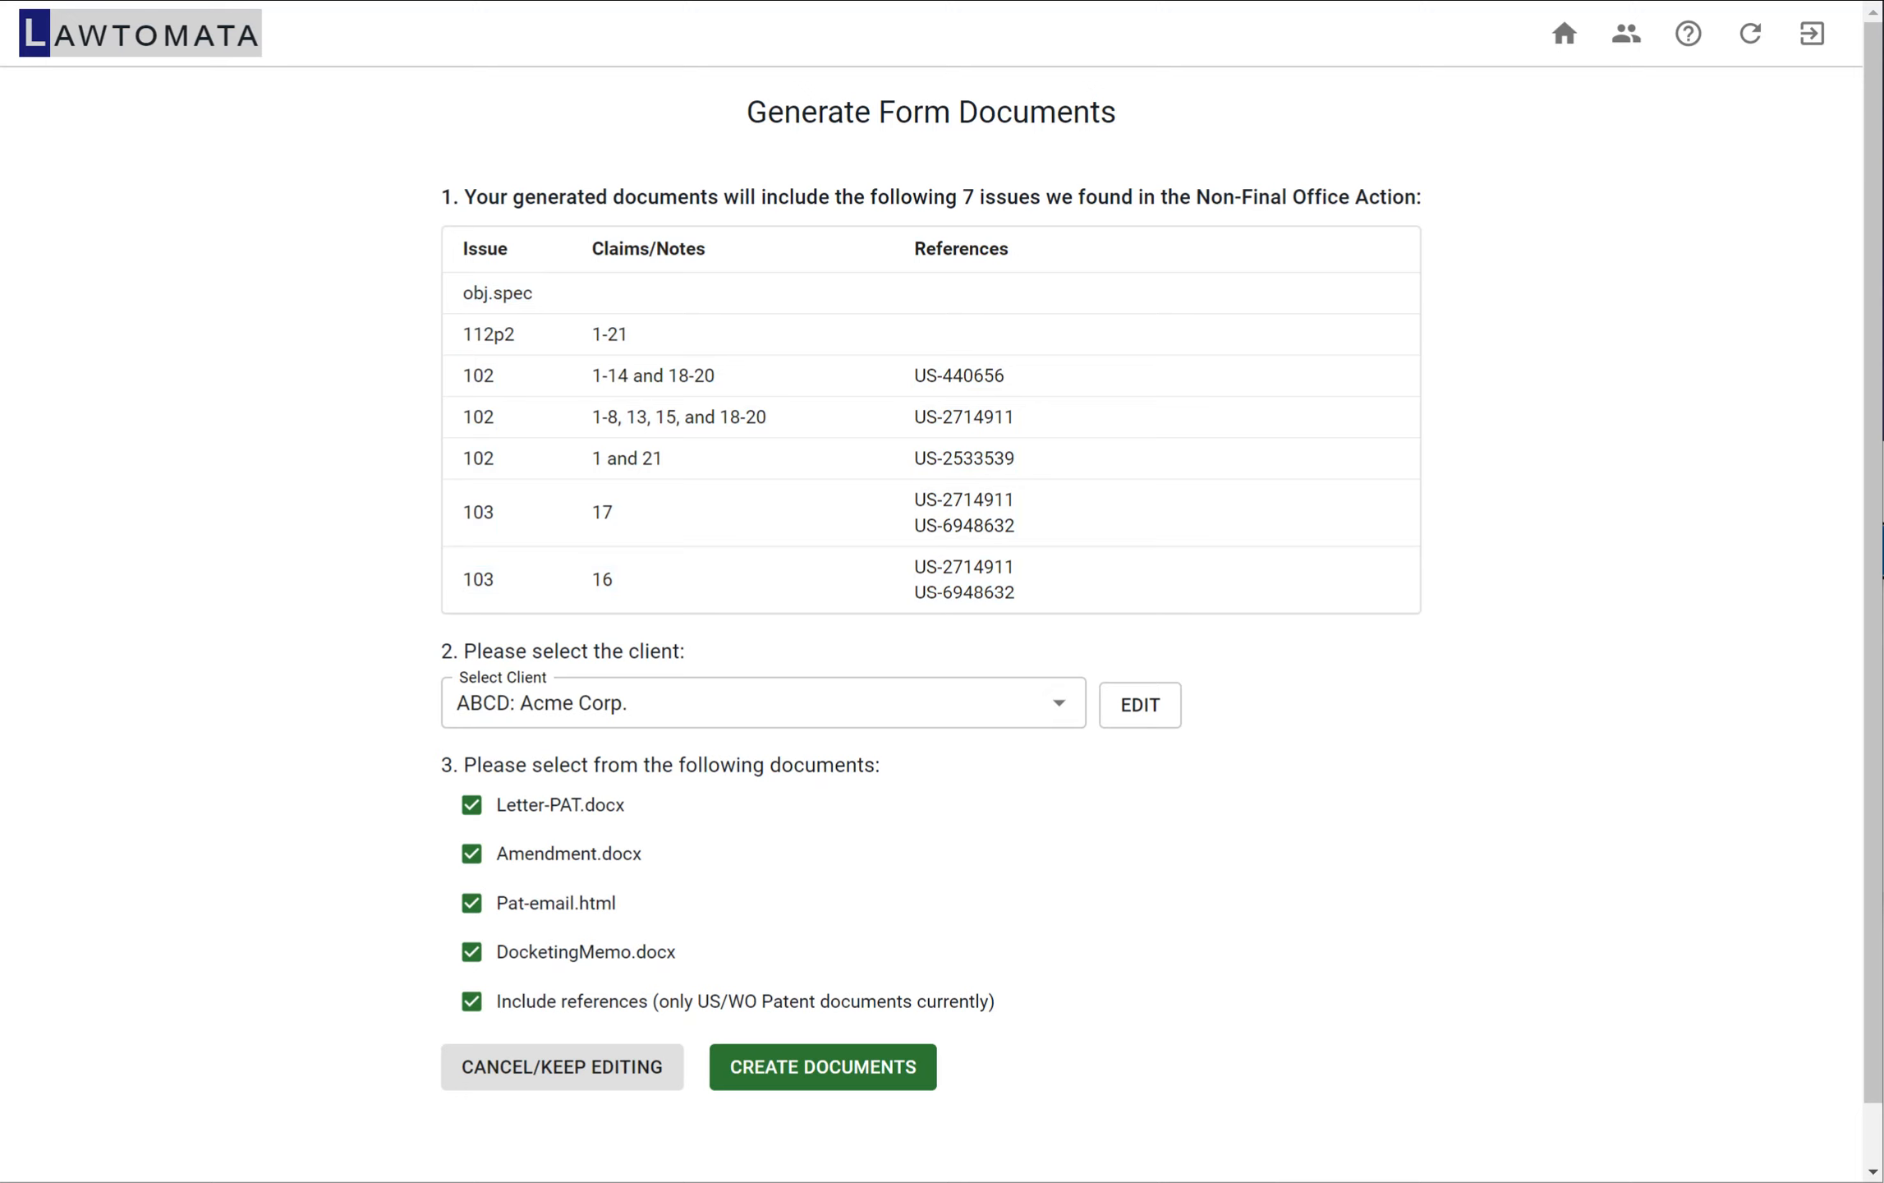
Create all four form documents with the cited references for Acme Corp. and open the downloaded results archive
{"action": "left_click", "coordinate": [823, 1067]}
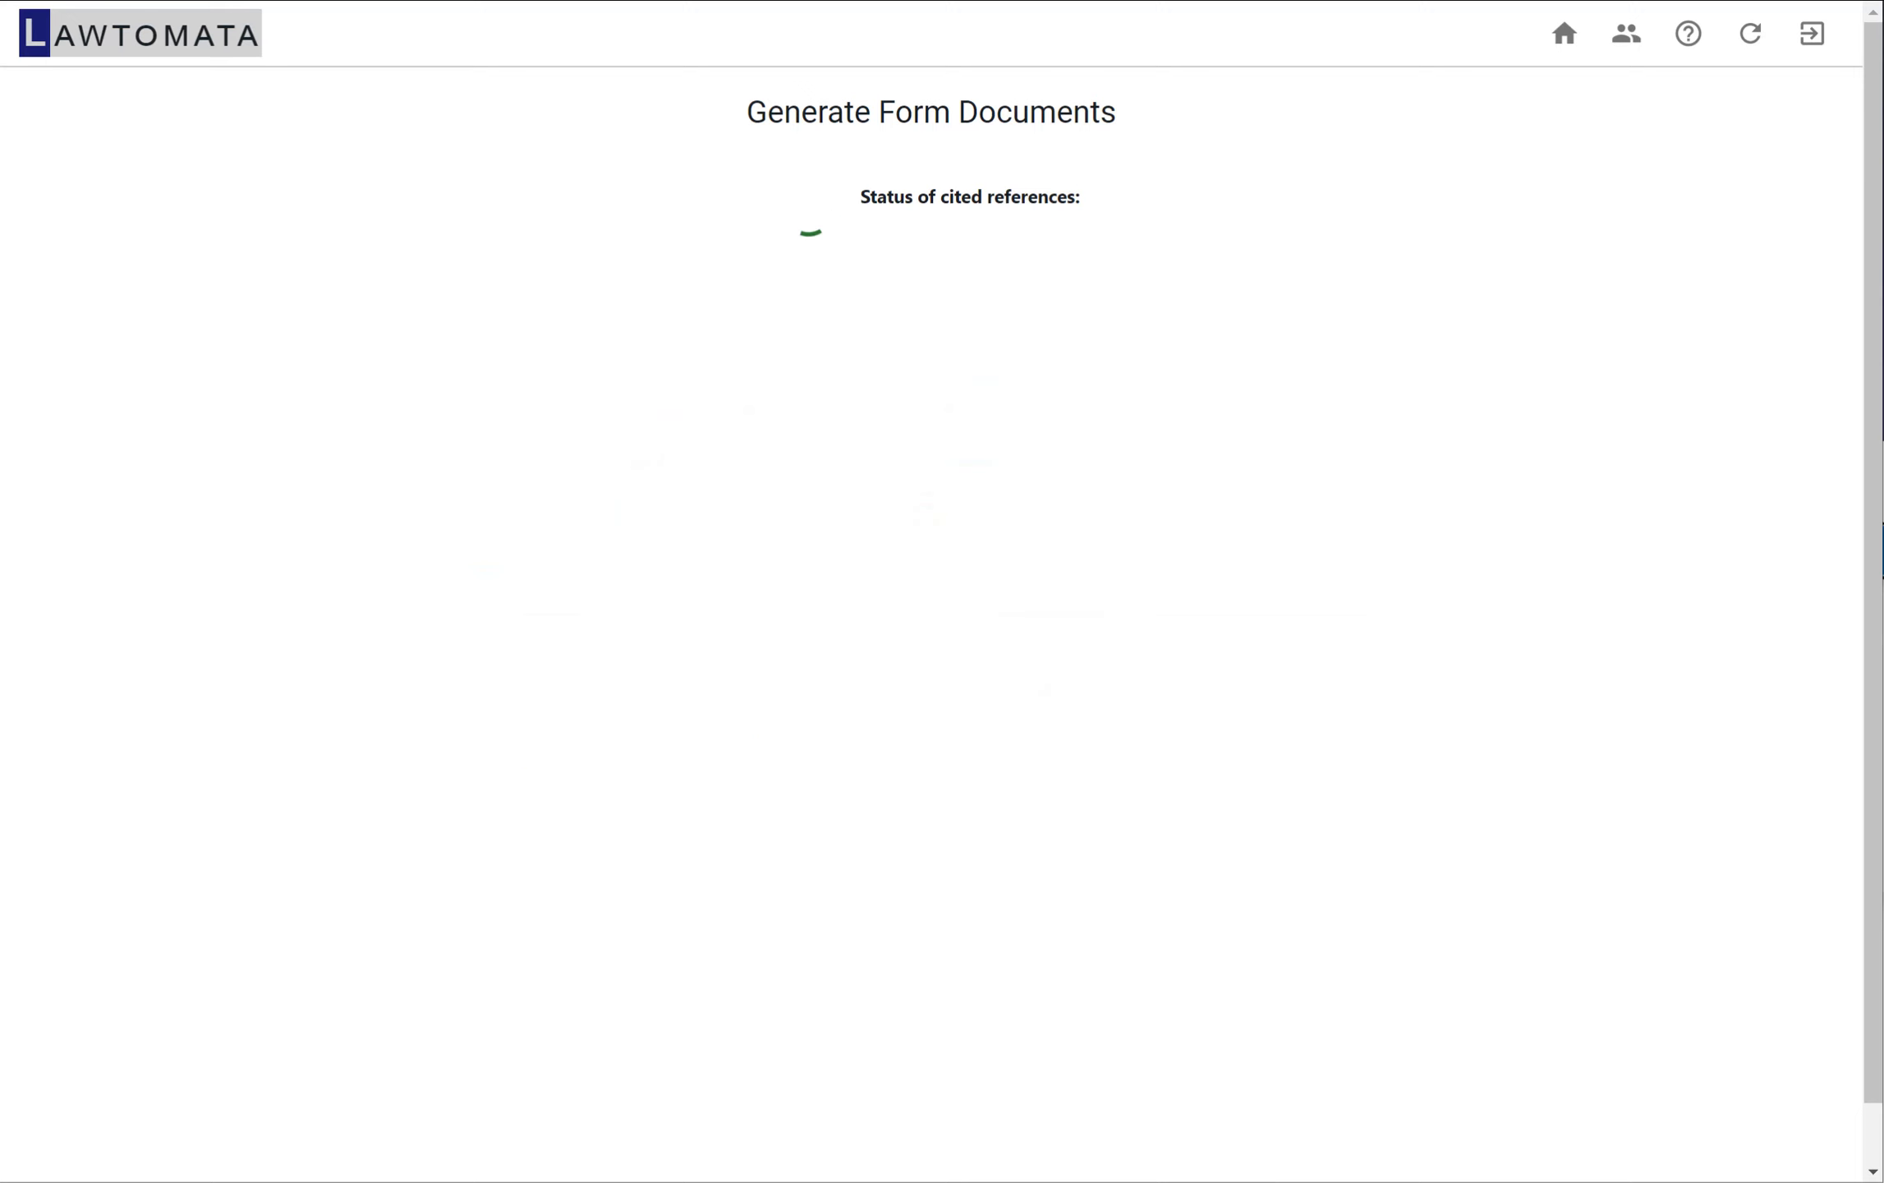
{"action": "left_click", "coordinate": [809, 207]}
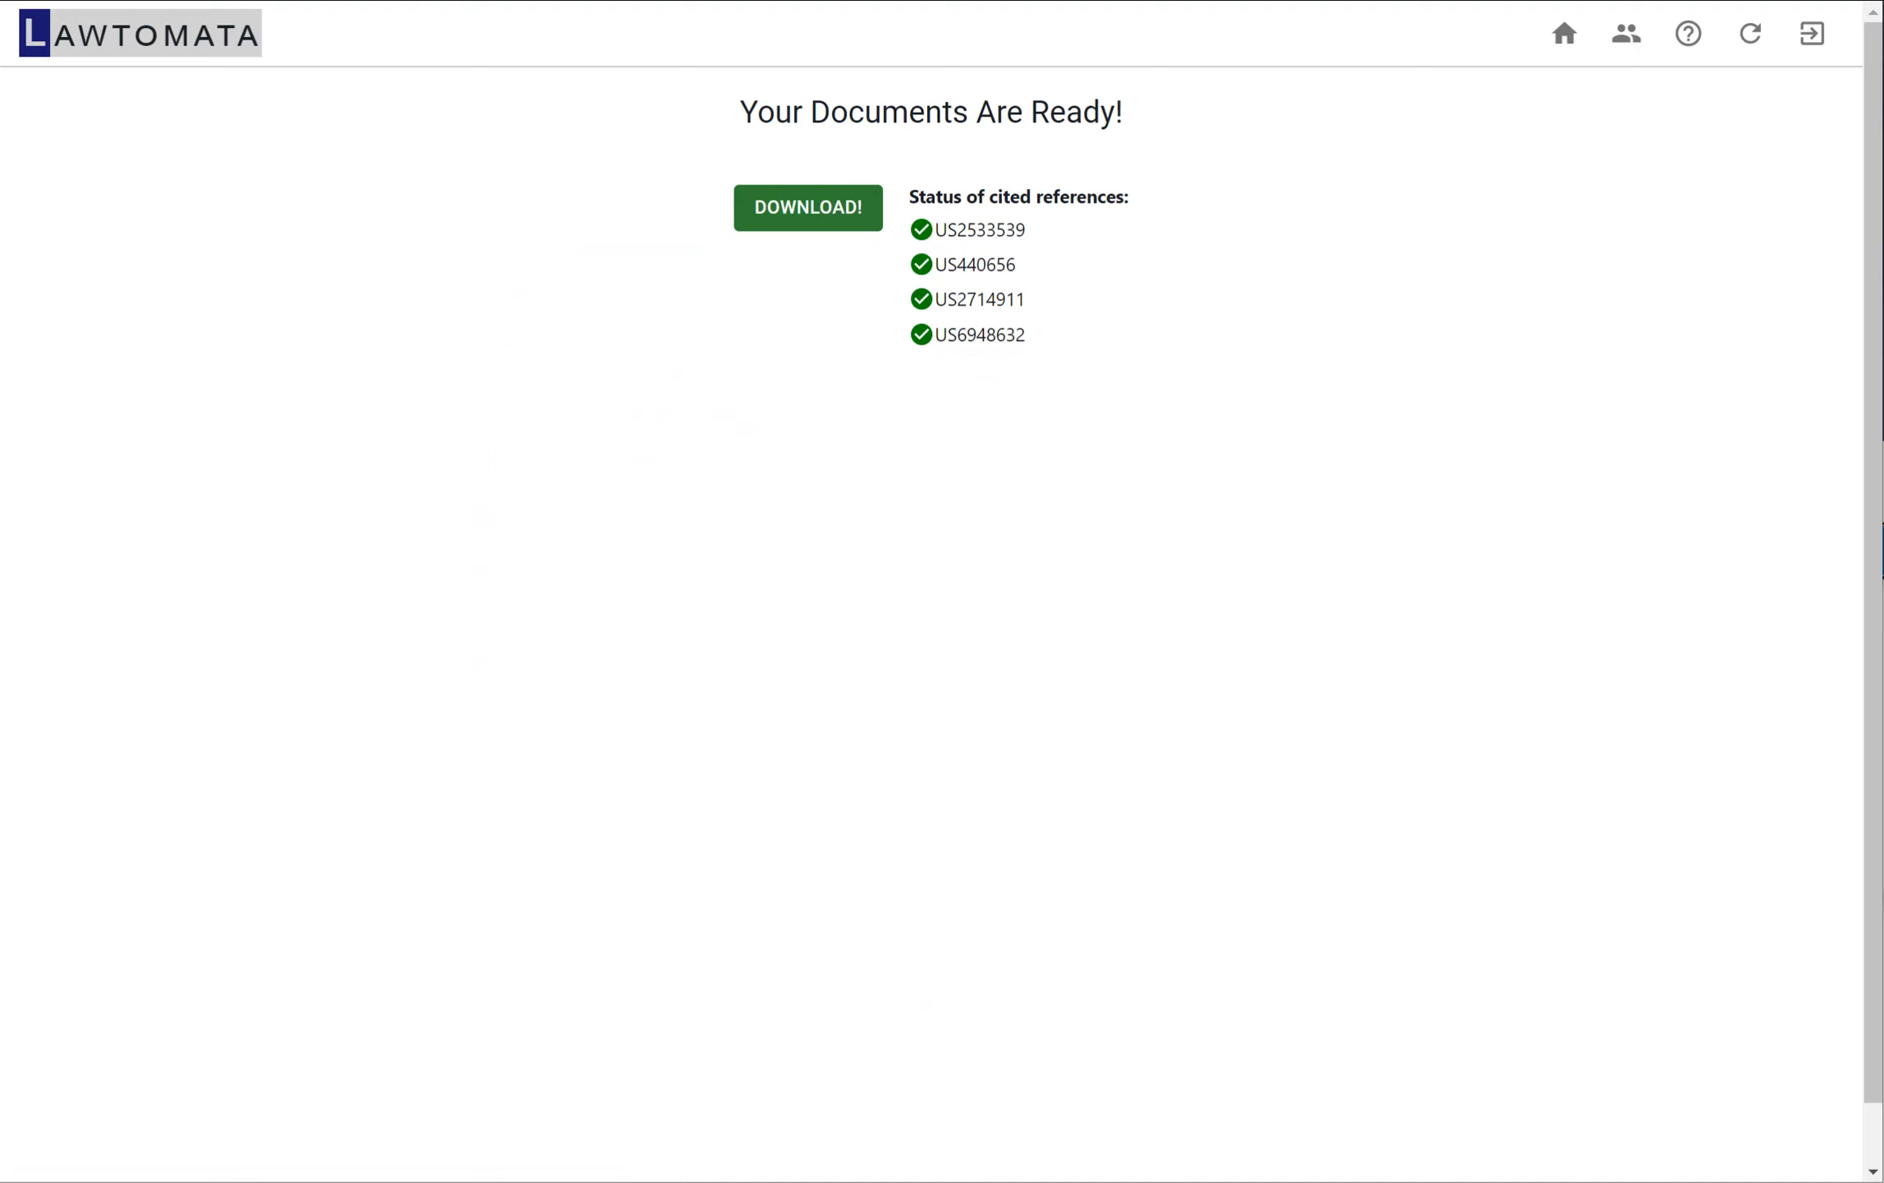
{"action": "left_click", "coordinate": [809, 207]}
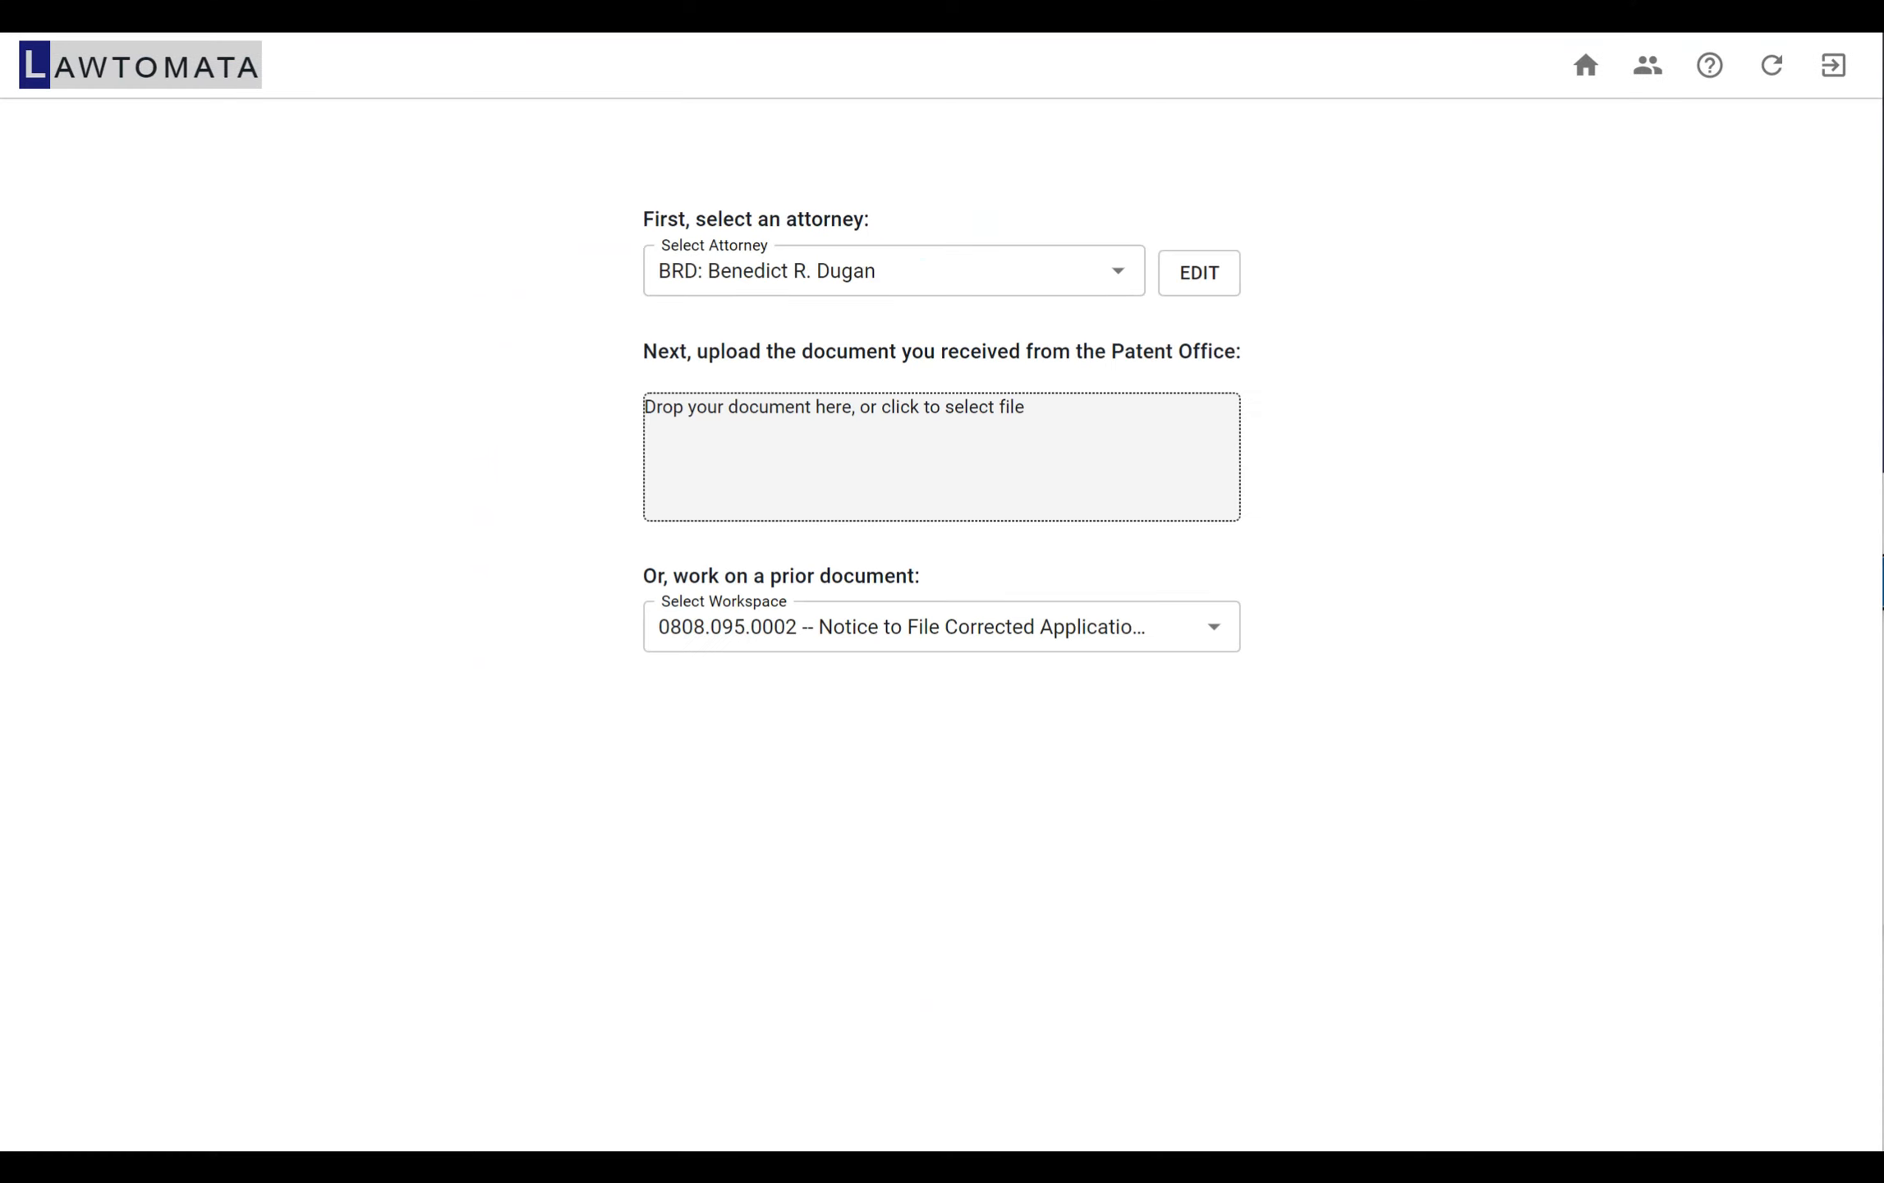
{"action": "left_click", "coordinate": [98, 1166]}
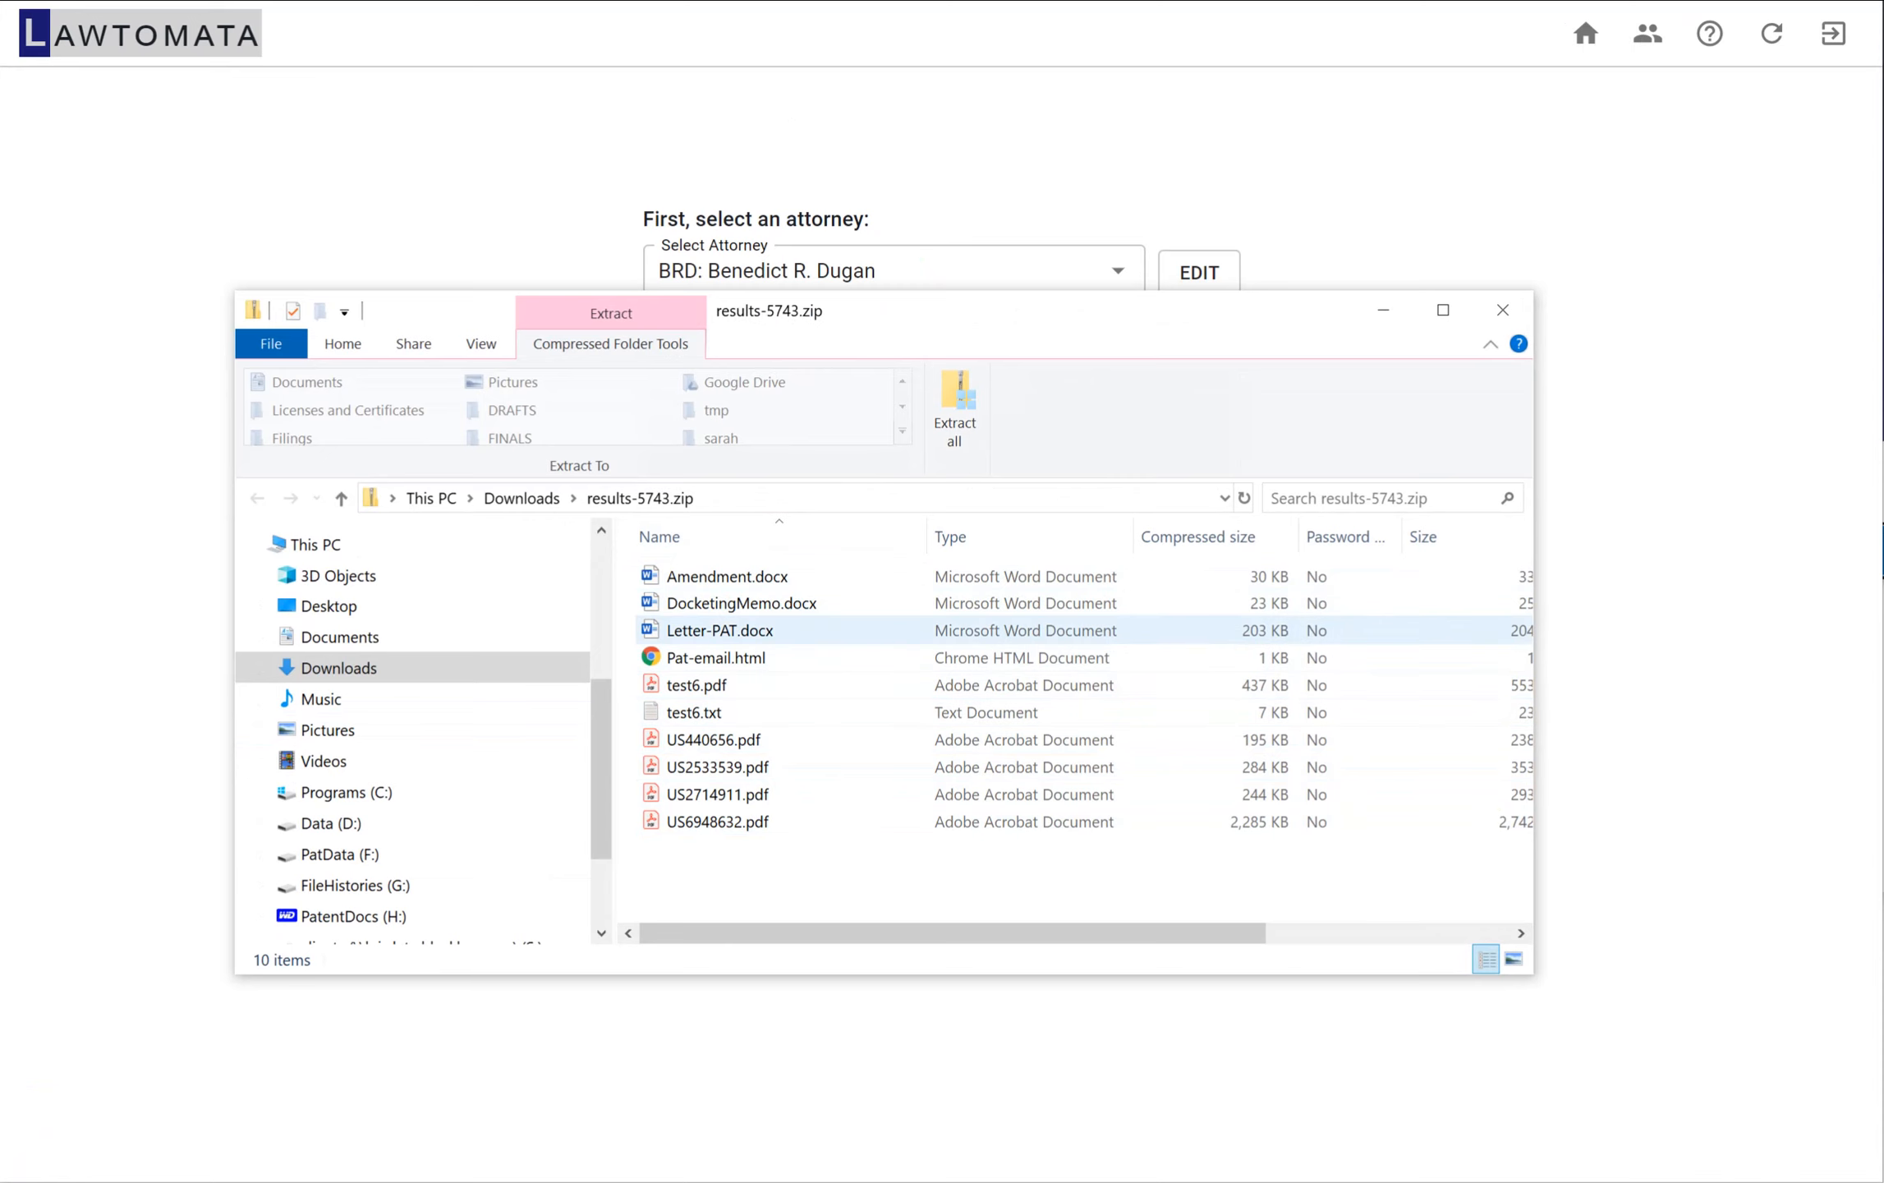
Open Letter-PAT.docx from the archive in Word, read through its addressee details, deadlines, rejection overview and recommendation, and close it
{"action": "double_click", "coordinate": [720, 630]}
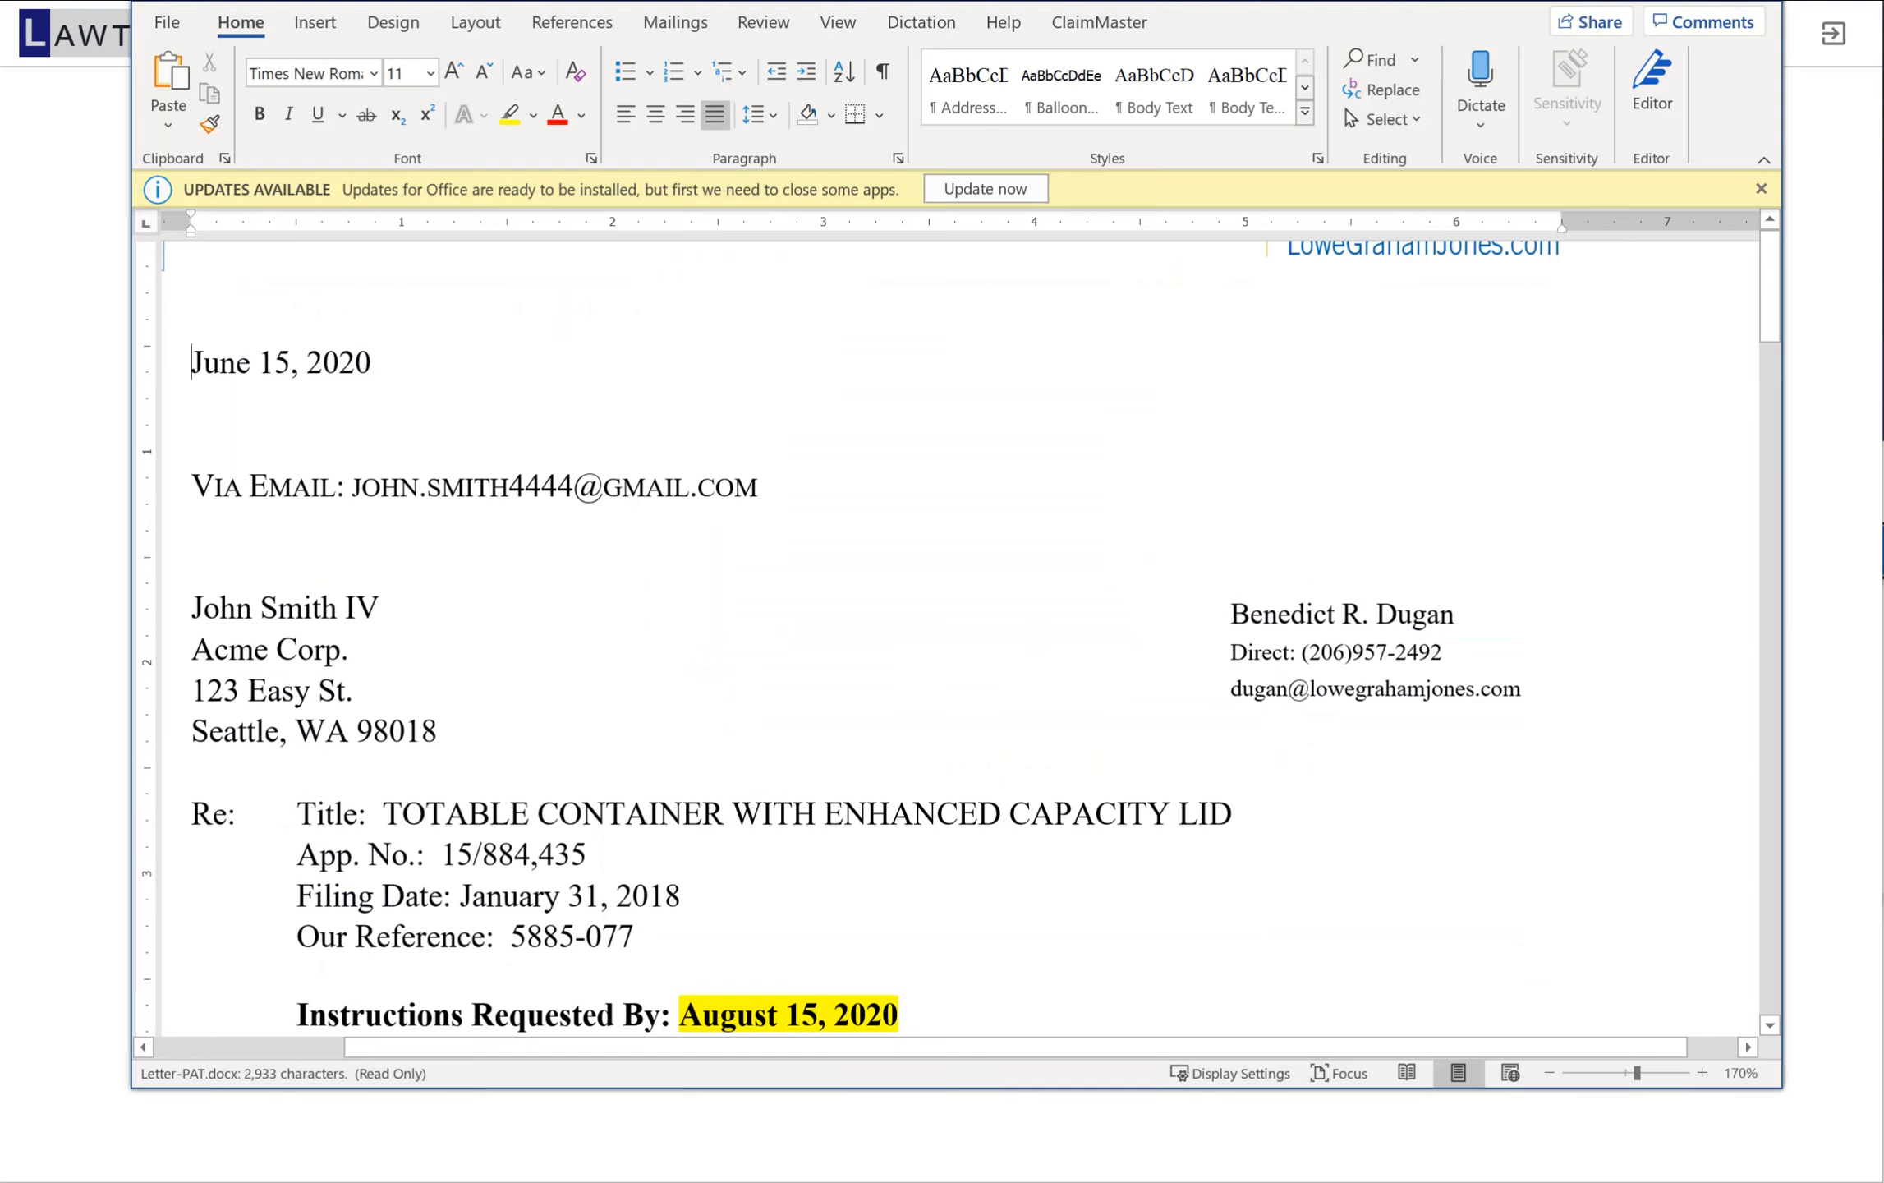
{"action": "scroll", "coordinate": [969, 640], "scroll_direction": "down", "scroll_amount": 4}
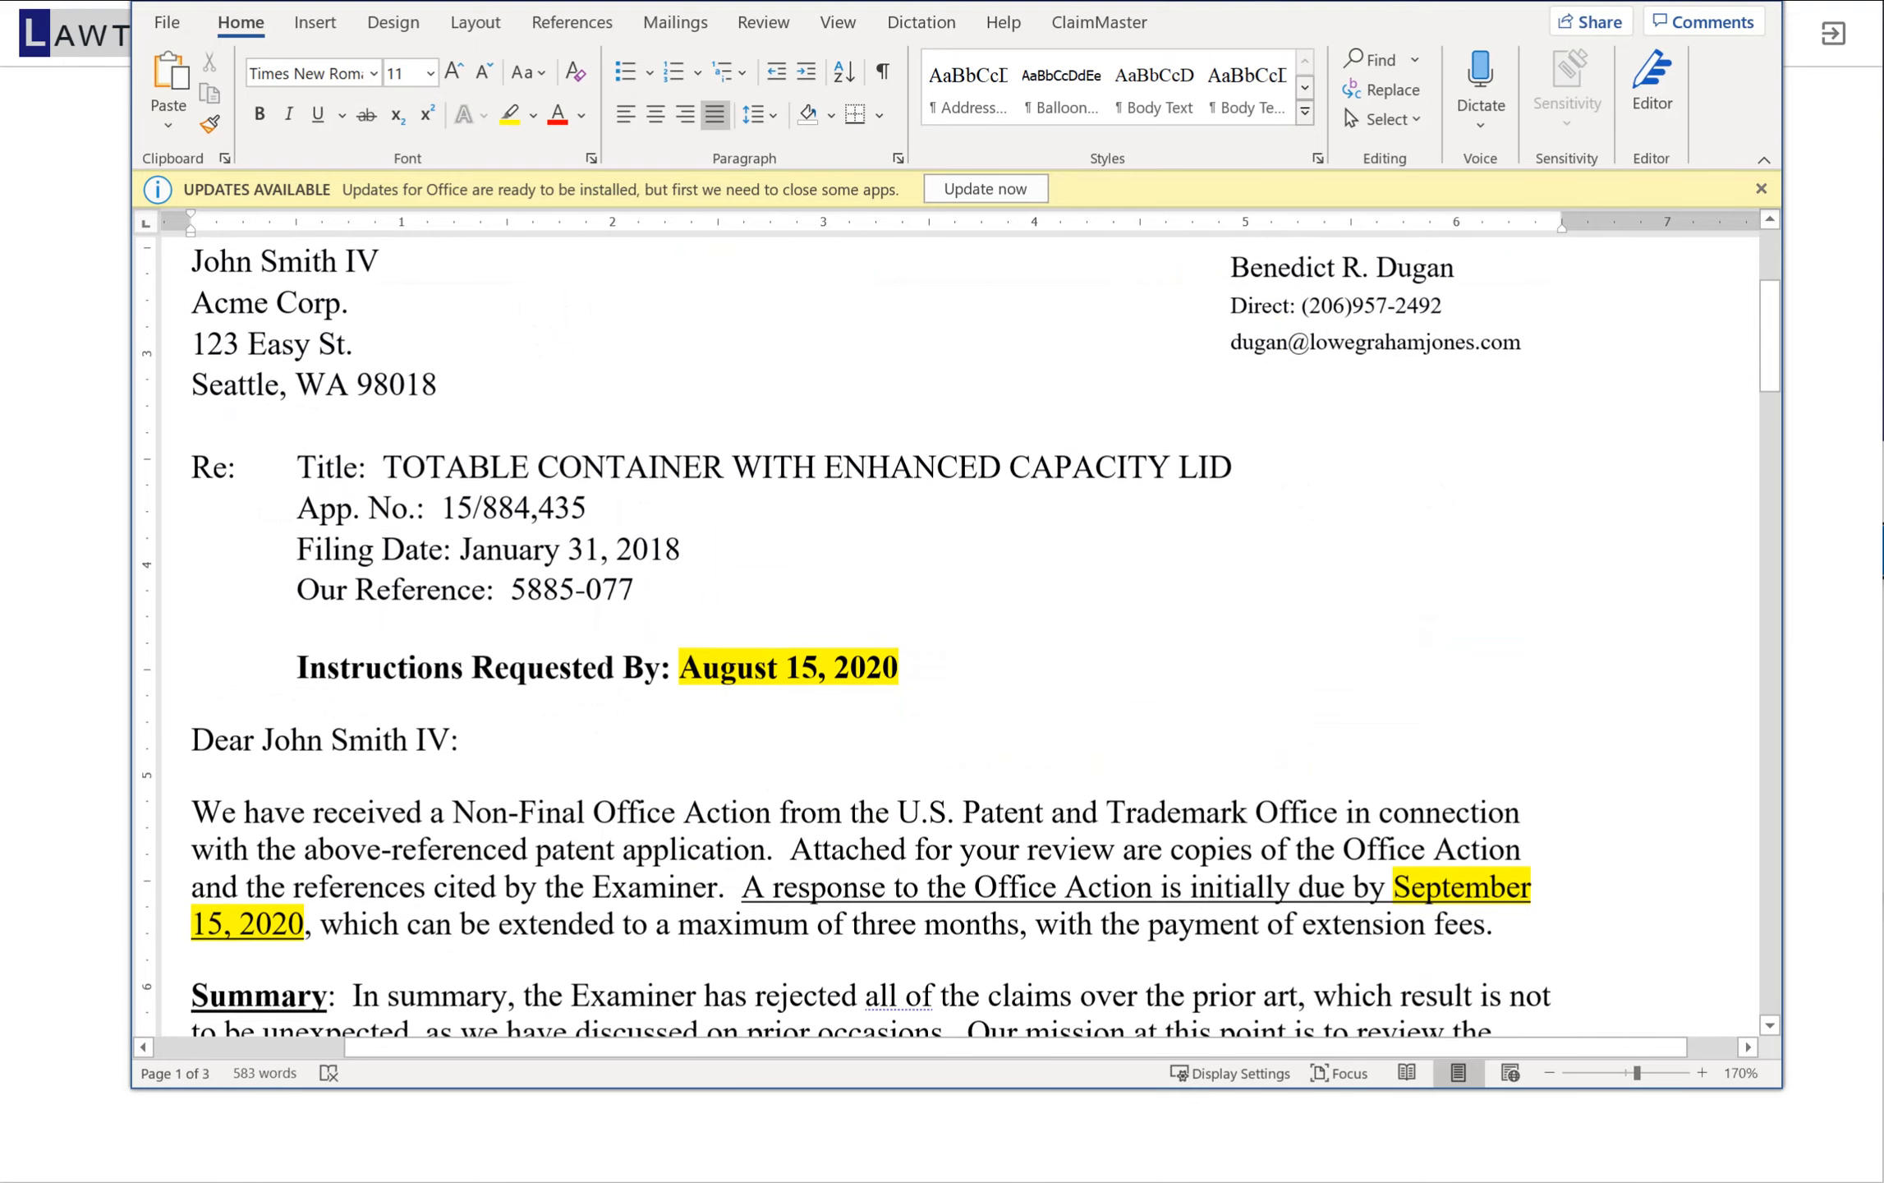
{"action": "scroll", "coordinate": [969, 641], "scroll_direction": "down", "scroll_amount": 4}
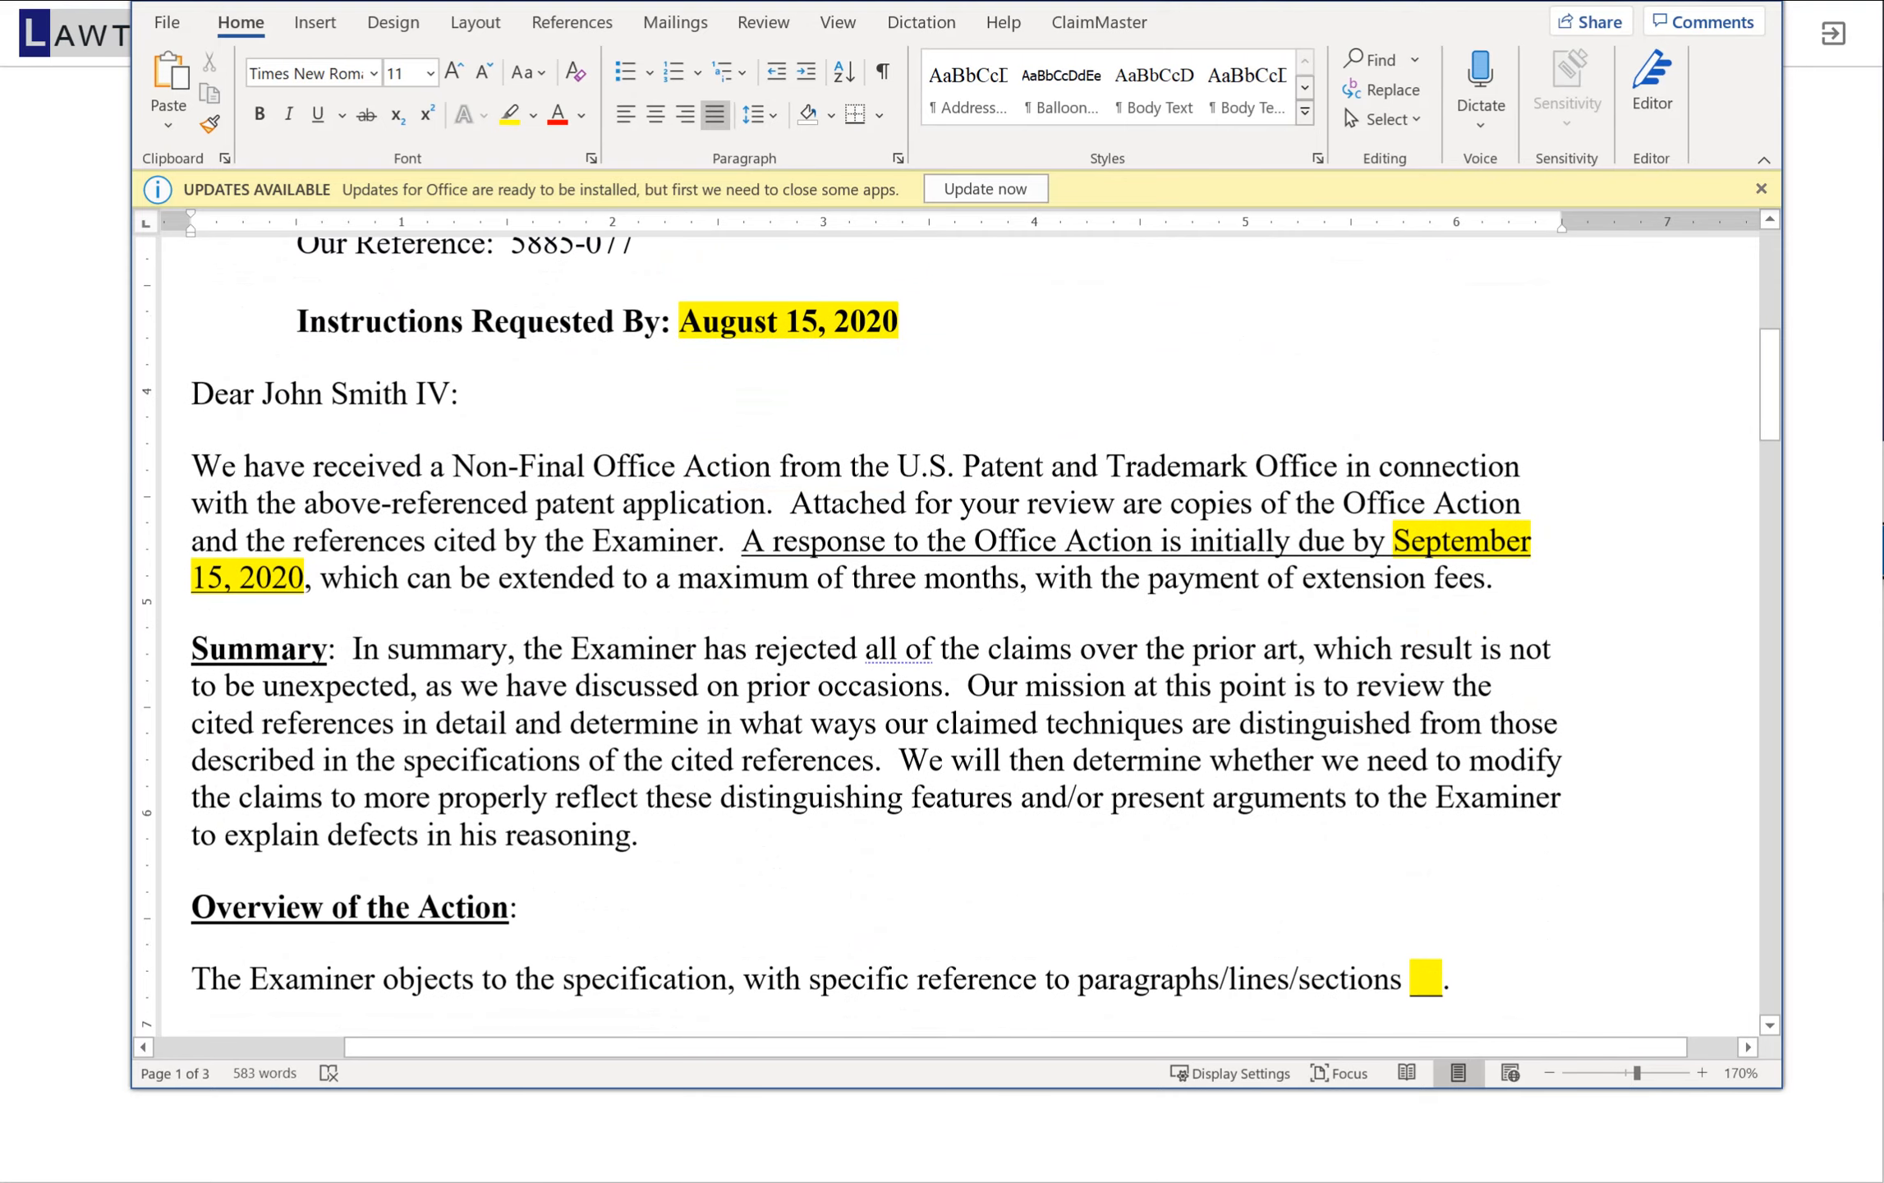
{"action": "scroll", "coordinate": [969, 640], "scroll_direction": "down", "scroll_amount": 4}
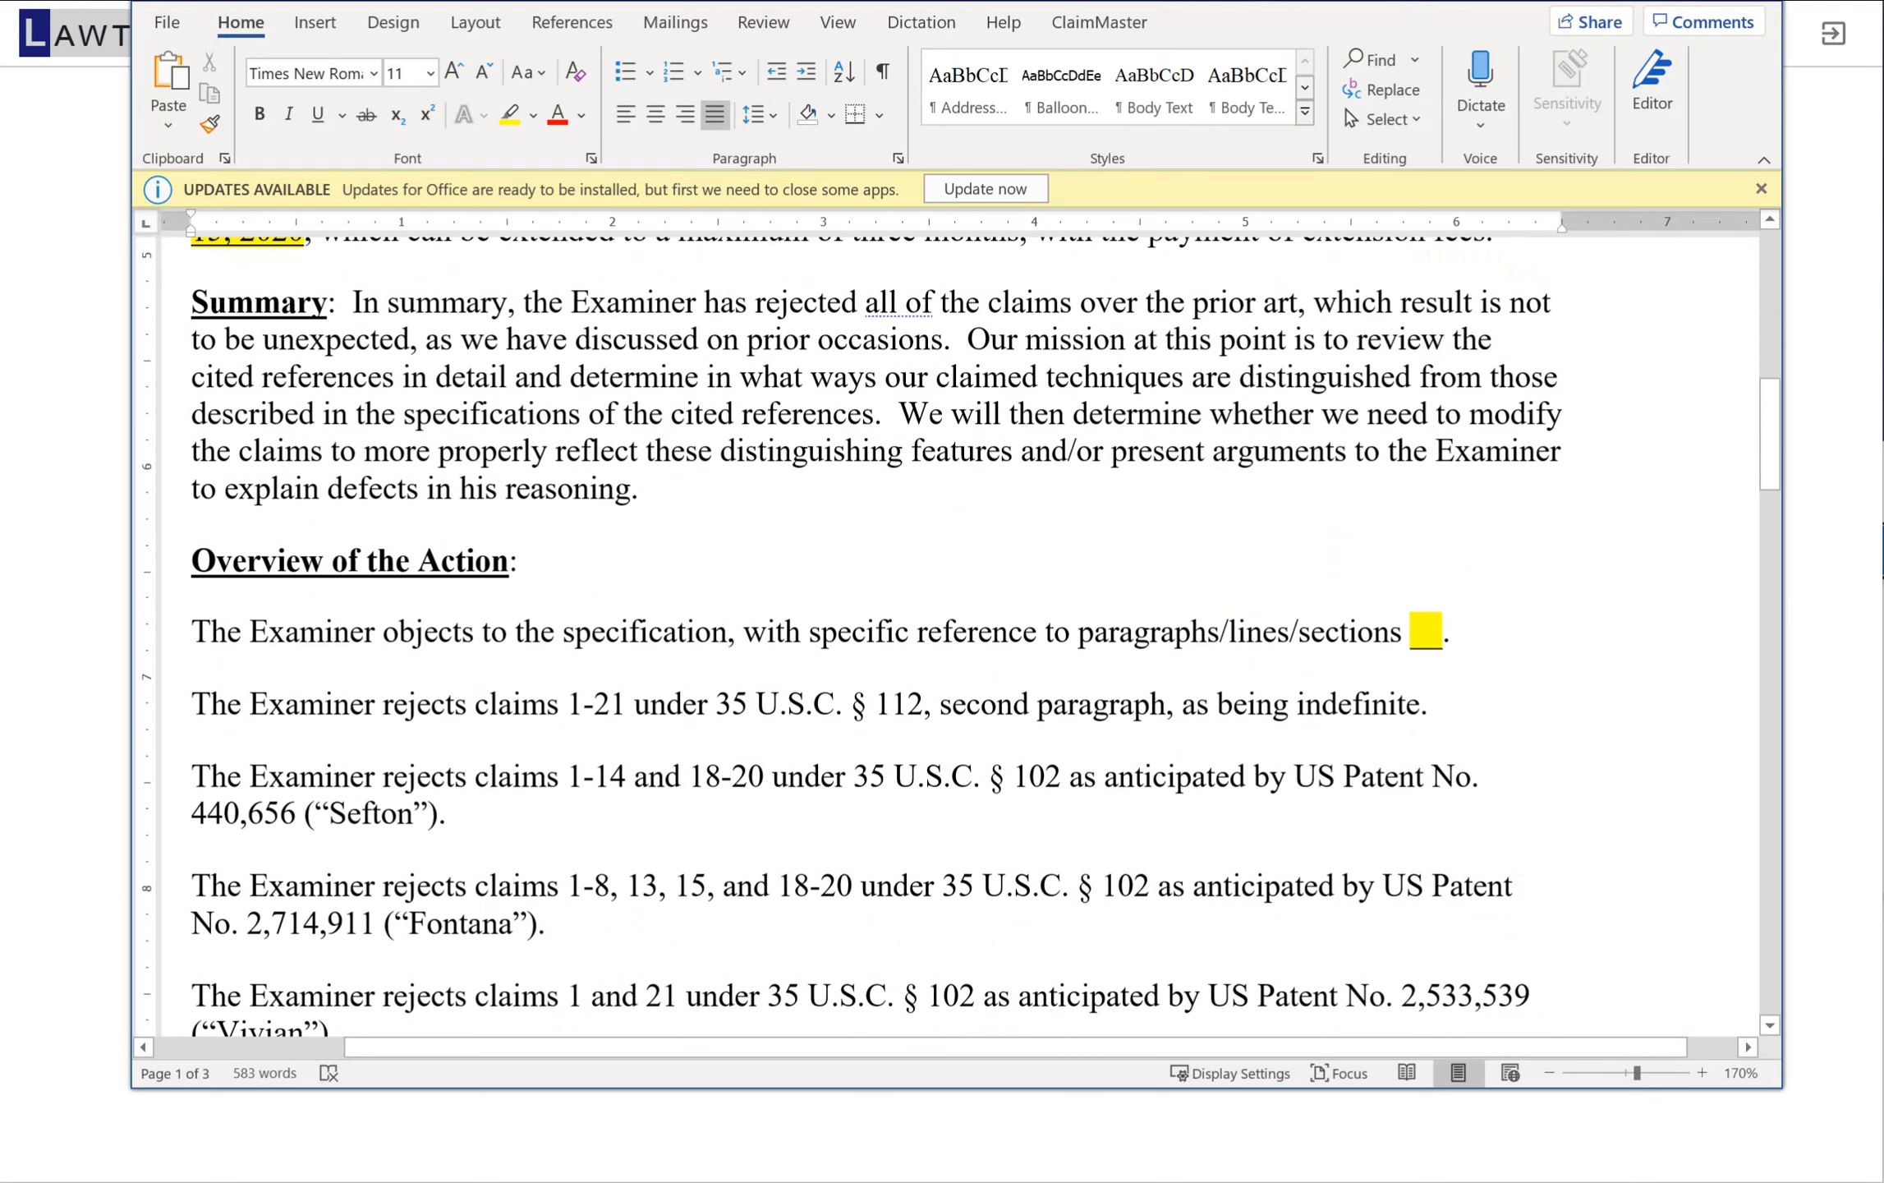
{"action": "scroll", "coordinate": [969, 641], "scroll_direction": "down", "scroll_amount": 4}
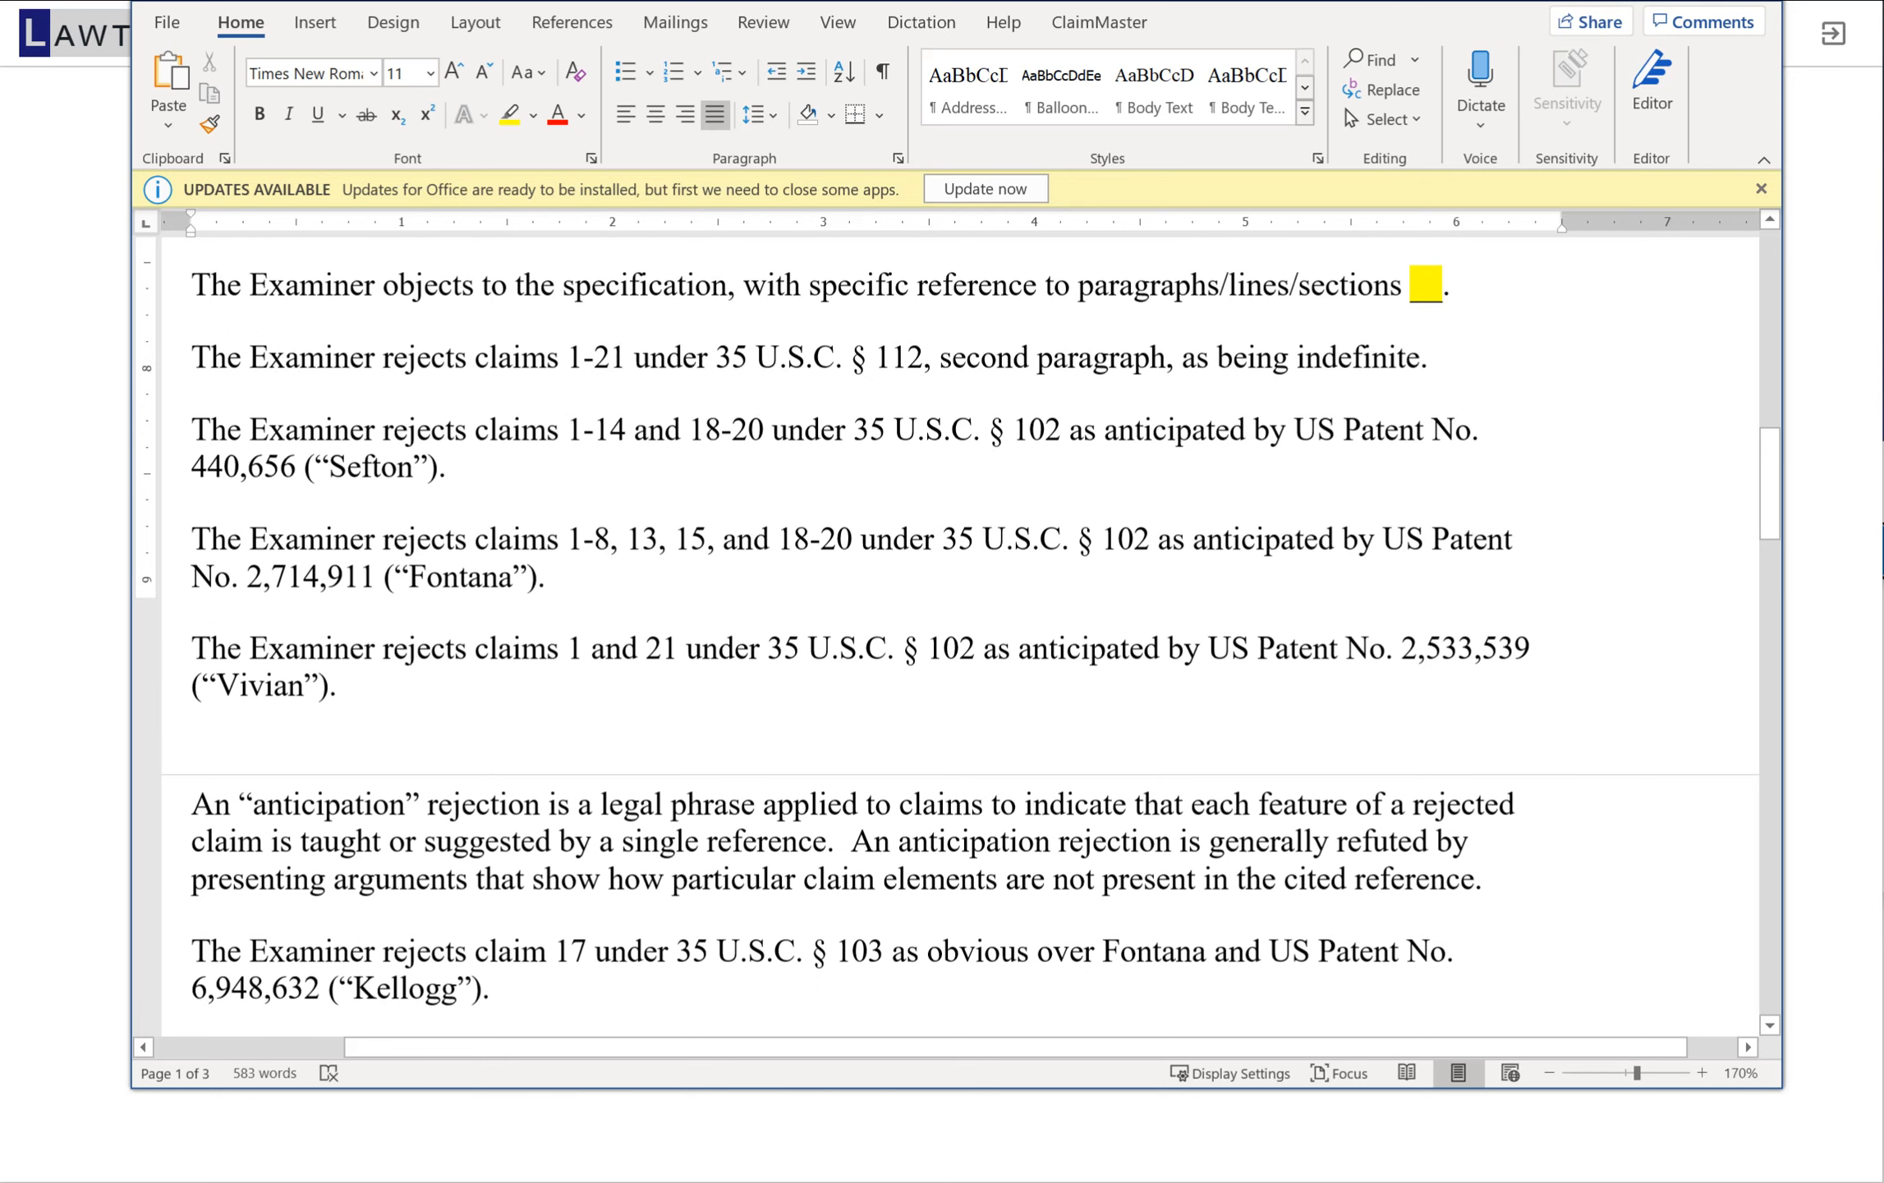
{"action": "scroll", "coordinate": [961, 641], "scroll_direction": "down", "scroll_amount": 4}
{"action": "scroll", "coordinate": [961, 640], "scroll_direction": "down", "scroll_amount": 2}
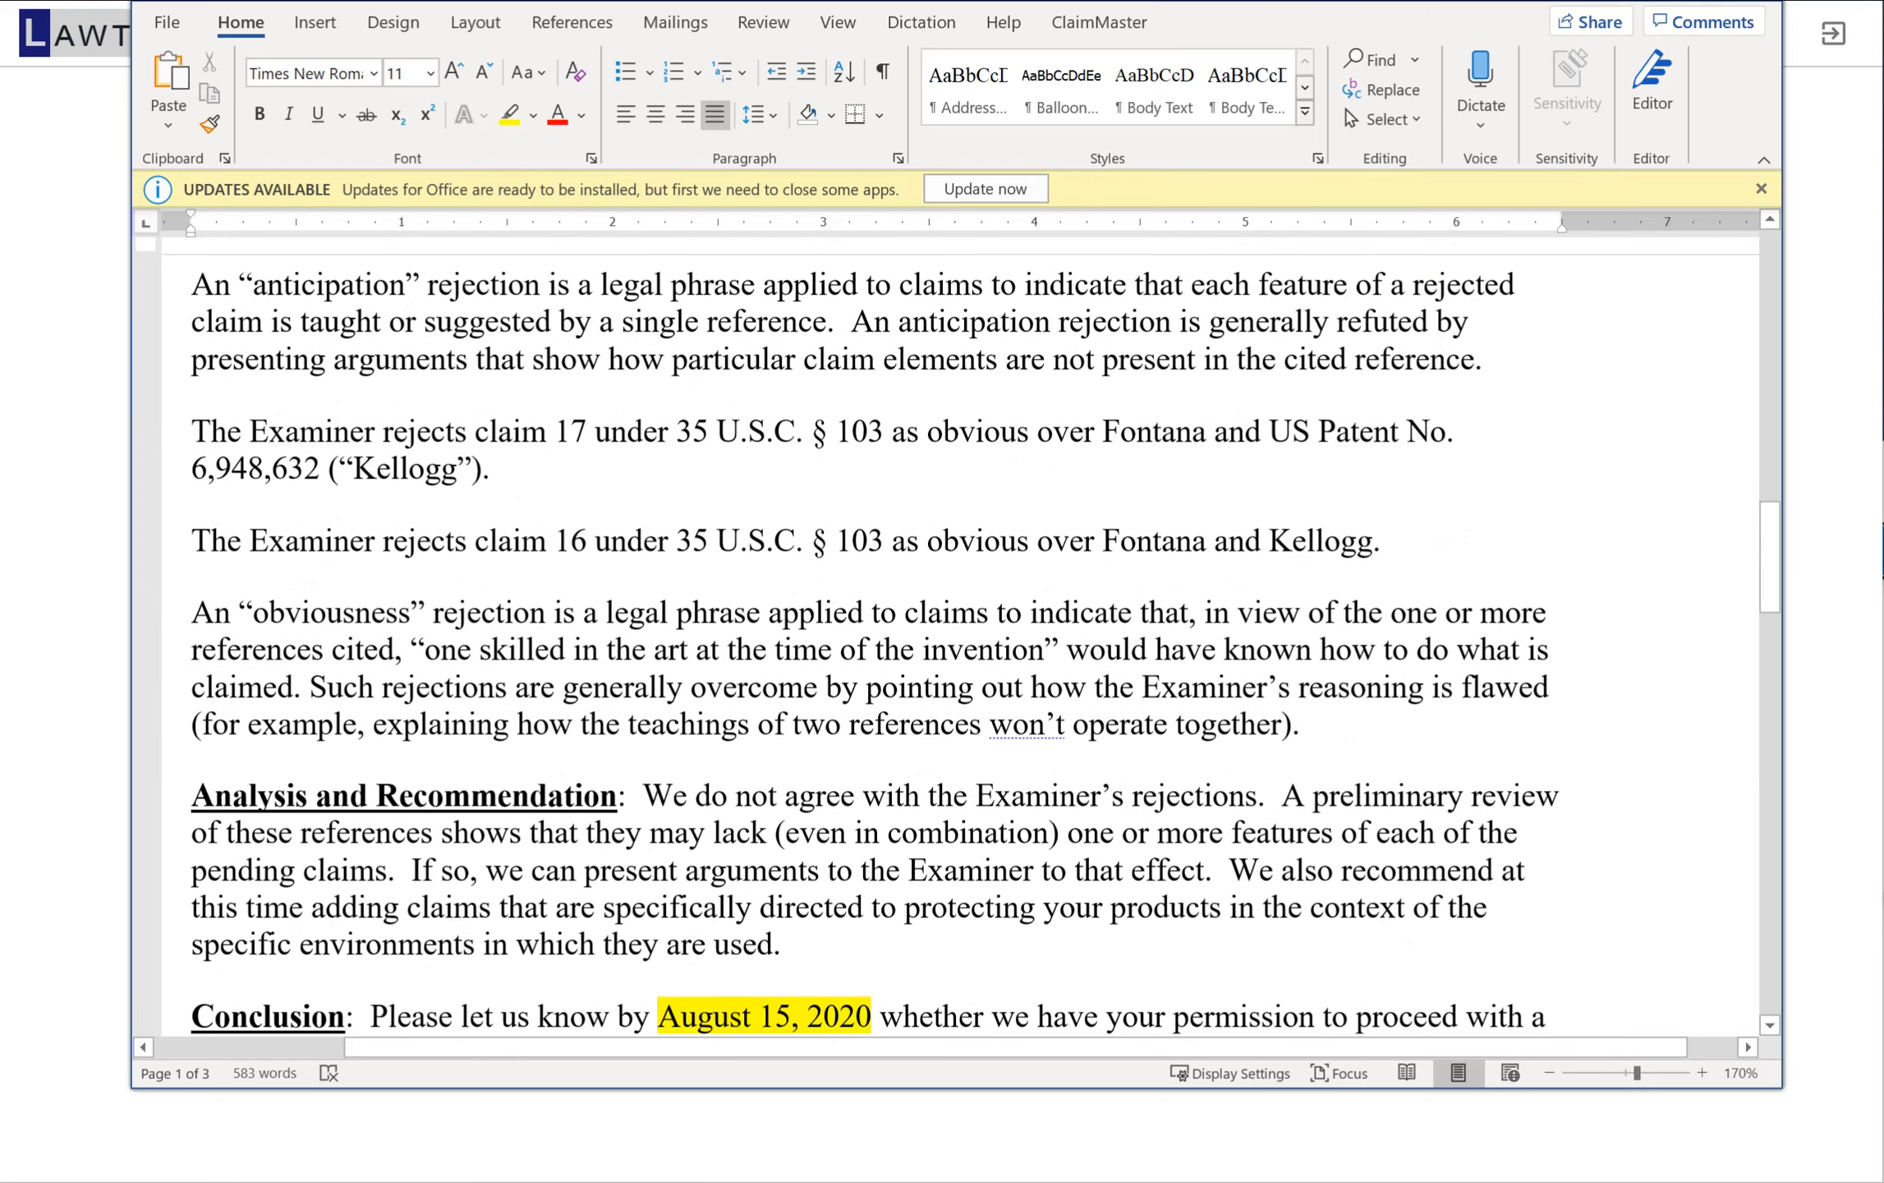
{"action": "left_click", "coordinate": [1755, 2]}
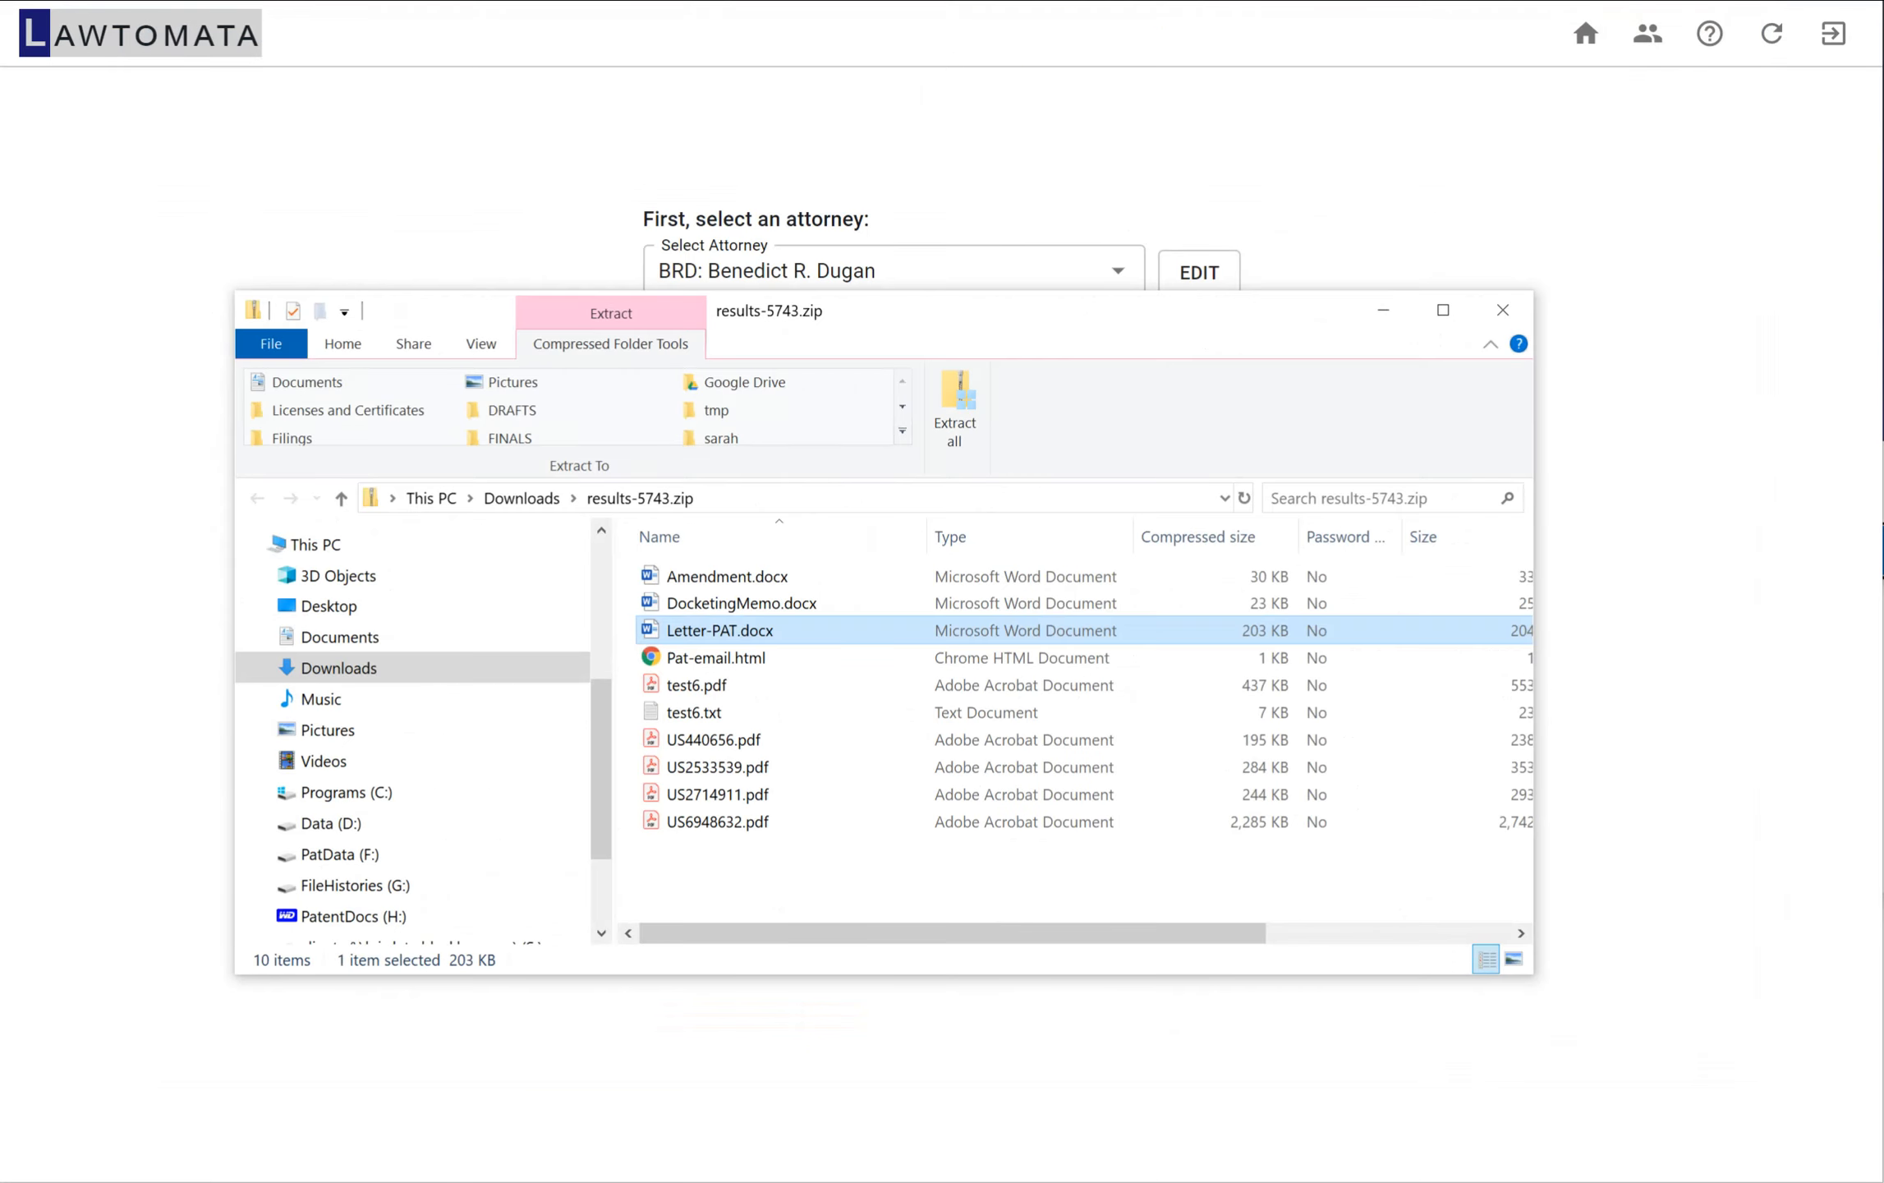
Open Amendment.docx from the archive, examine its caption, remarks and the objection and rejection sections, and close it
{"action": "double_click", "coordinate": [726, 577]}
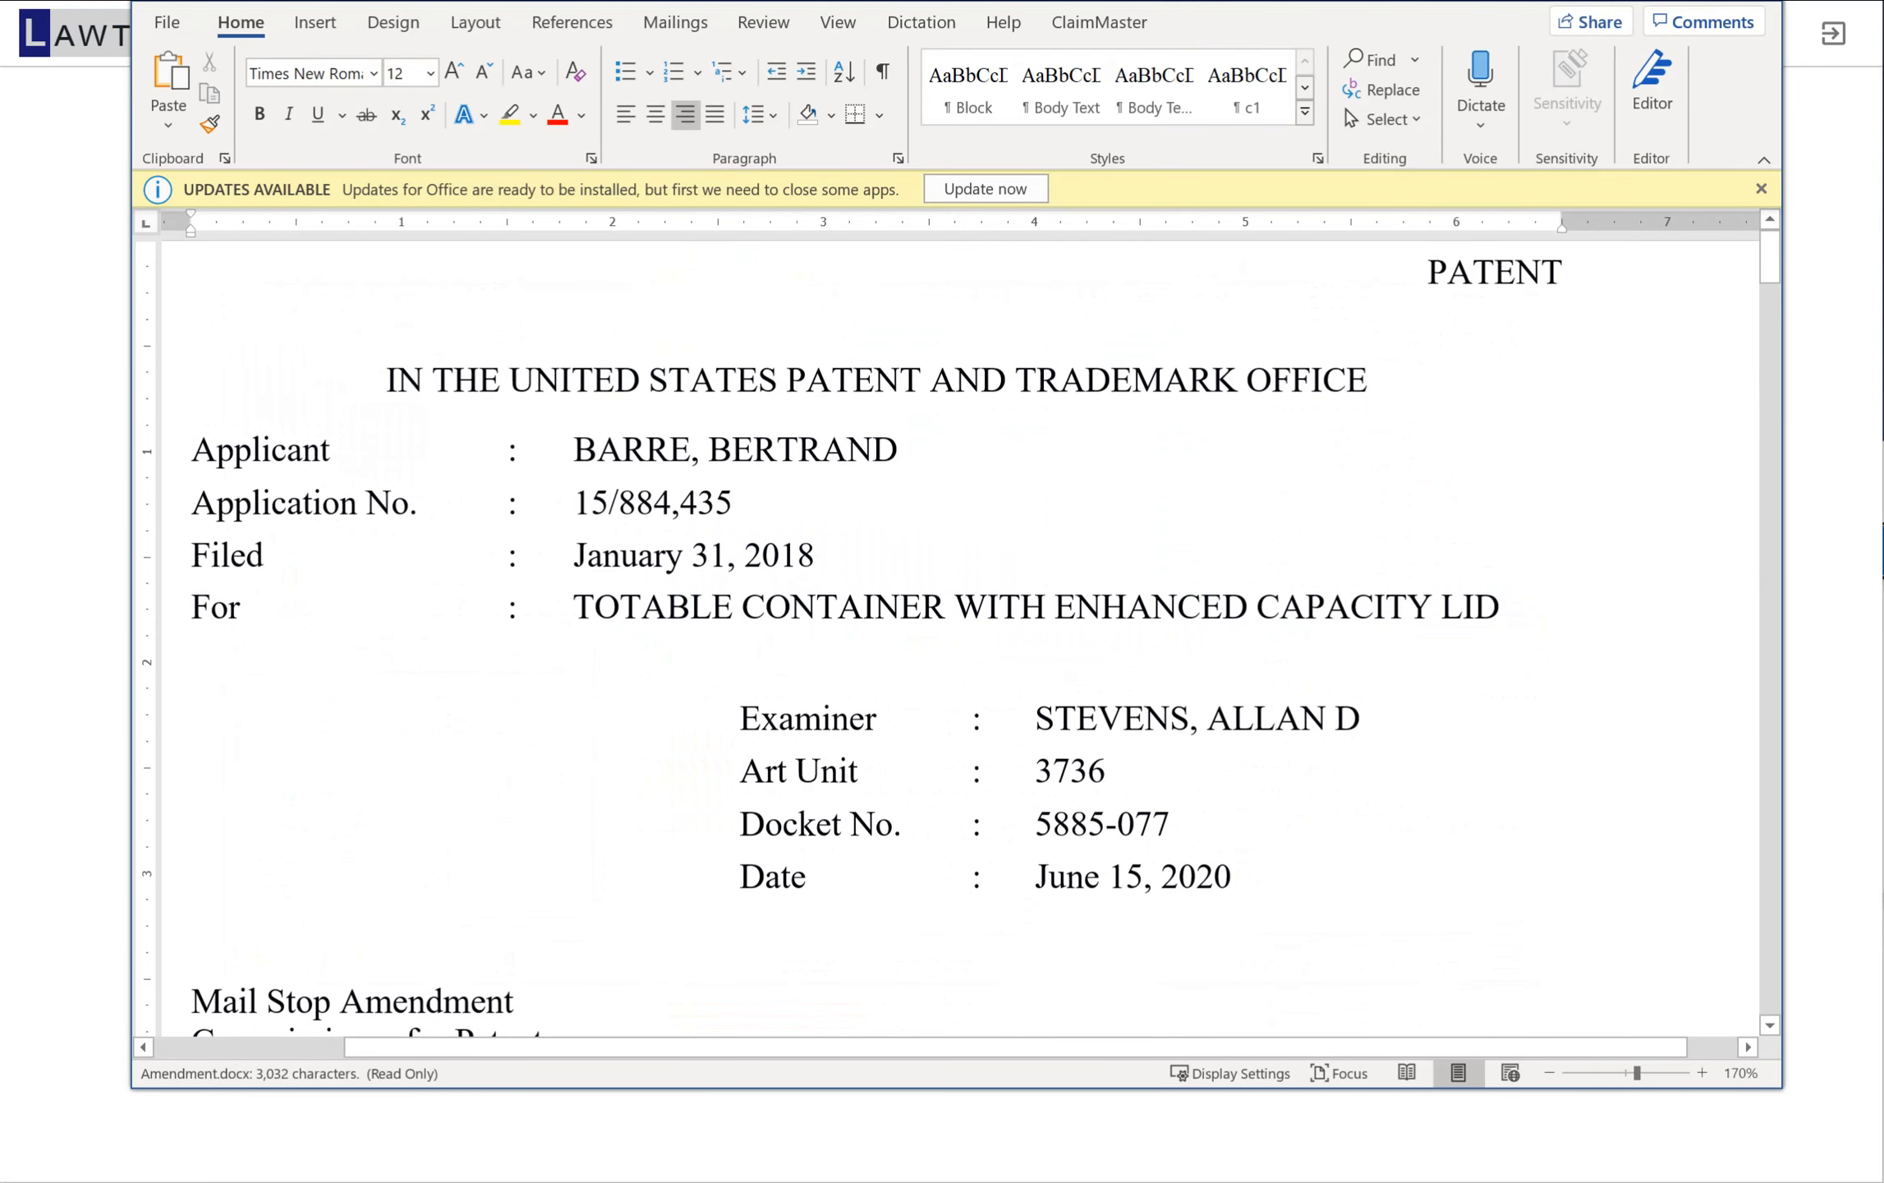
{"action": "scroll", "coordinate": [958, 634], "scroll_direction": "down", "scroll_amount": 2}
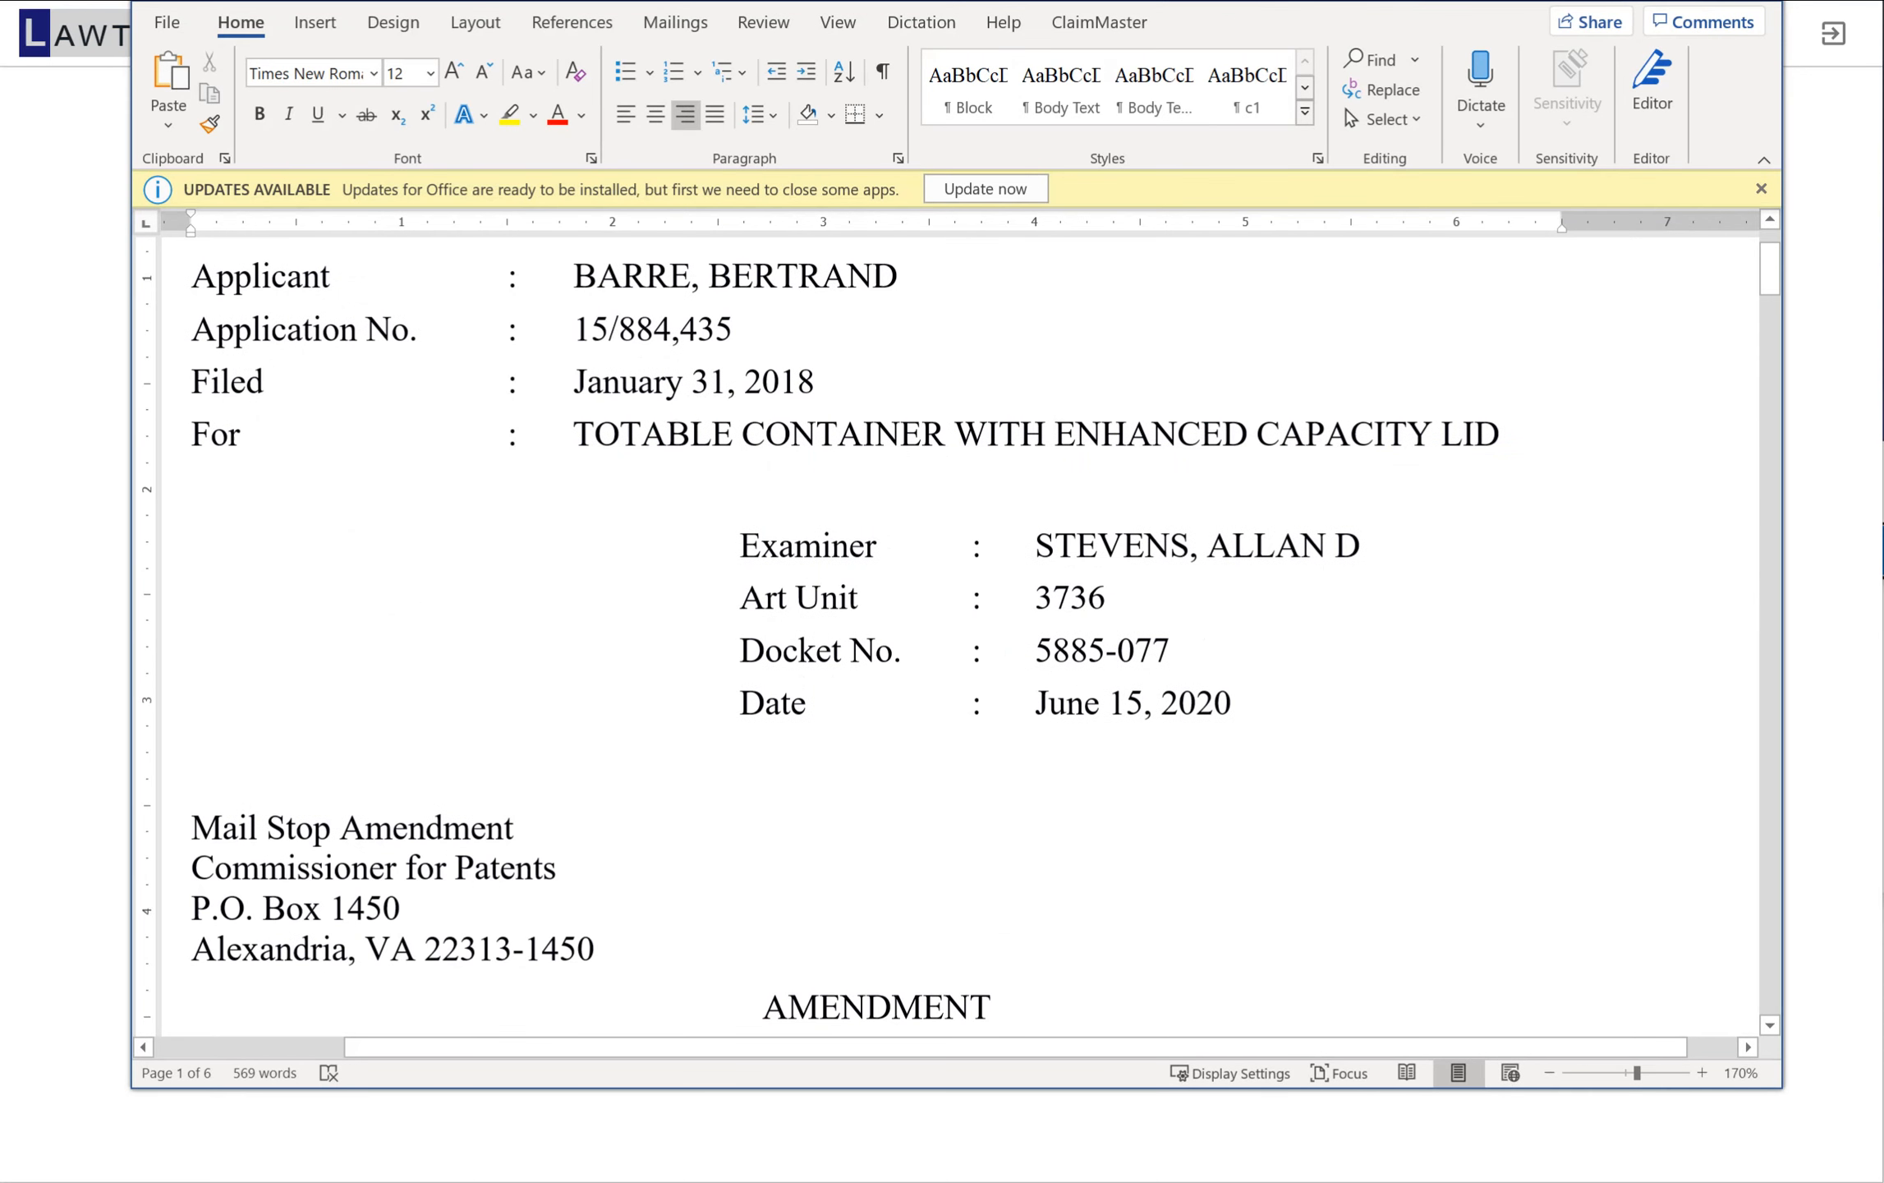
{"action": "scroll", "coordinate": [958, 634], "scroll_direction": "down", "scroll_amount": 12}
{"action": "scroll", "coordinate": [959, 634], "scroll_direction": "down", "scroll_amount": 15}
{"action": "scroll", "coordinate": [958, 634], "scroll_direction": "down", "scroll_amount": 15}
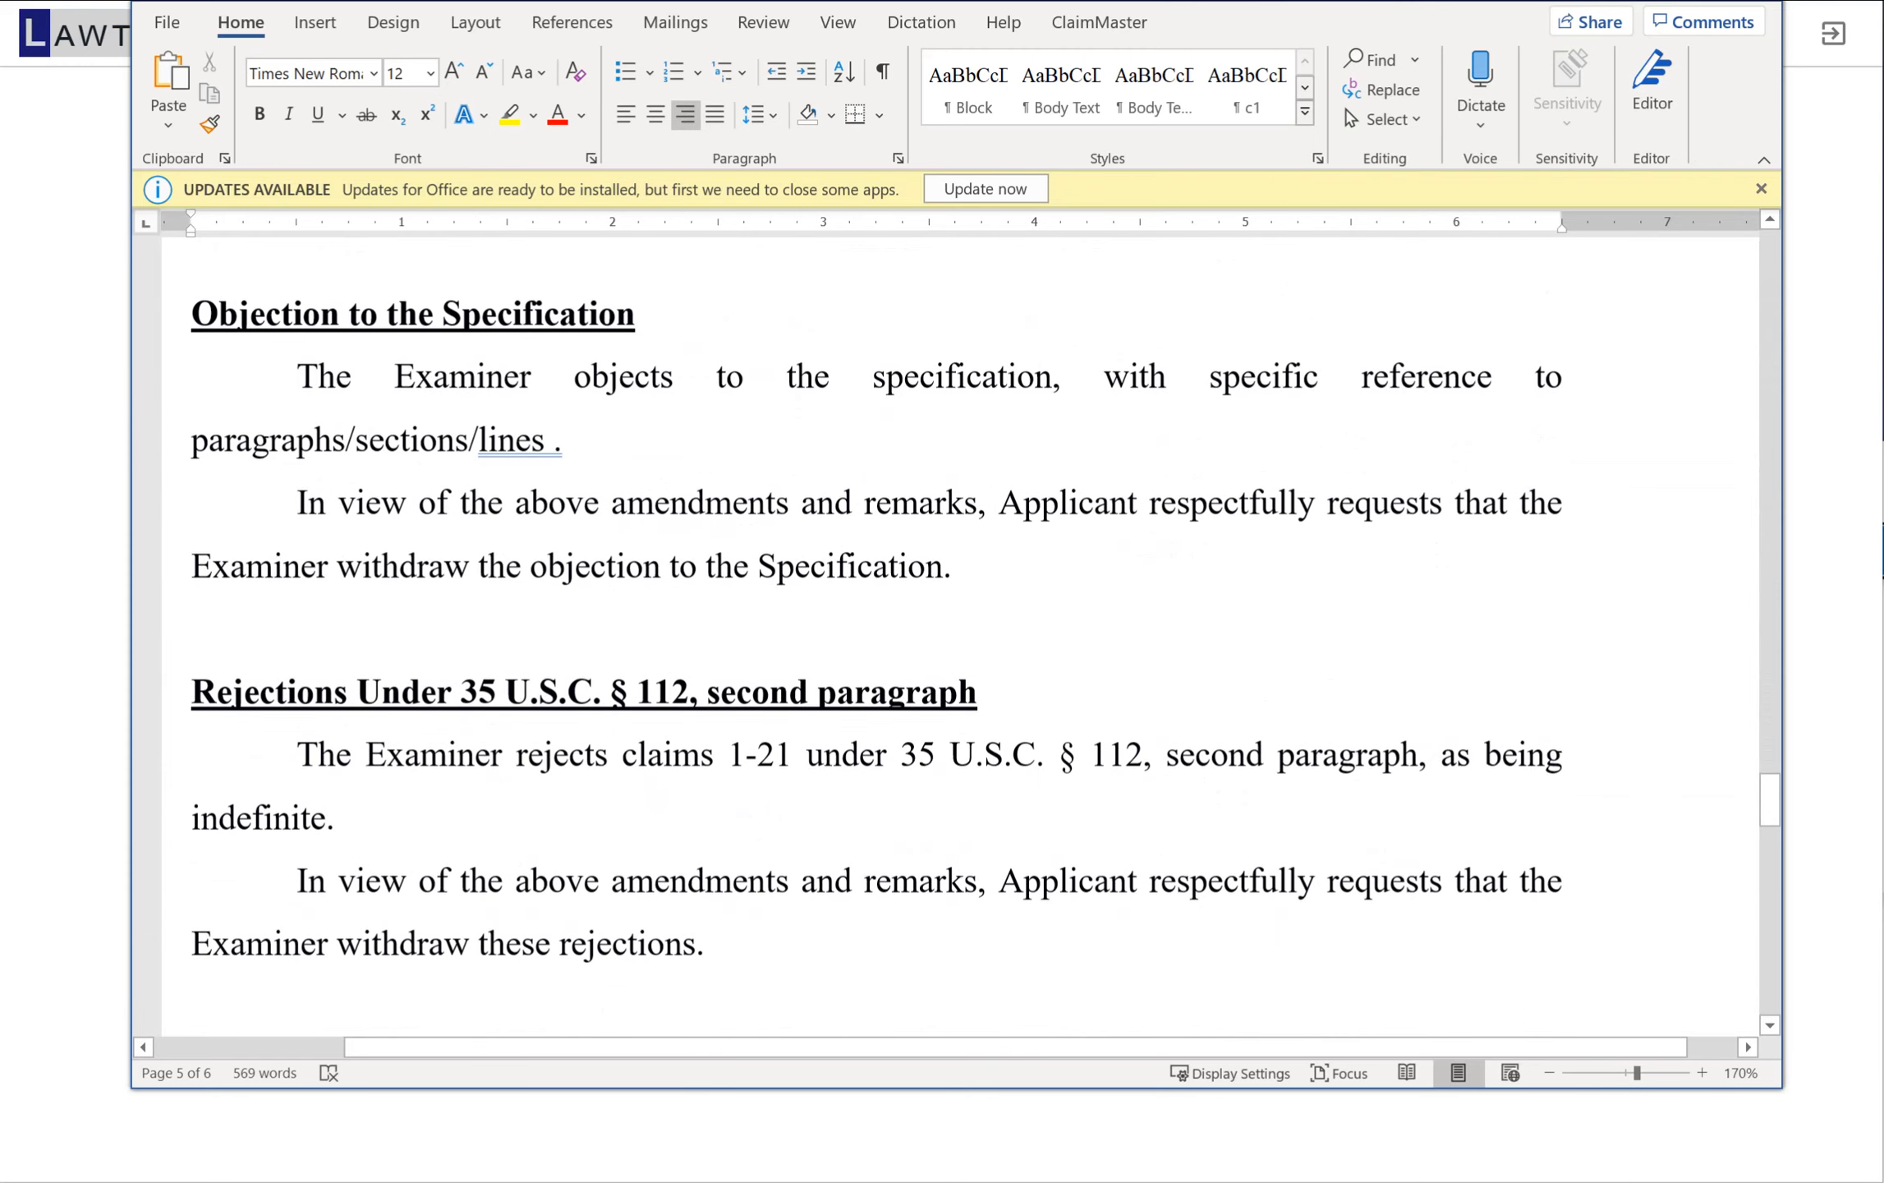
{"action": "scroll", "coordinate": [959, 634], "scroll_direction": "down", "scroll_amount": 3}
{"action": "scroll", "coordinate": [959, 634], "scroll_direction": "down", "scroll_amount": 6}
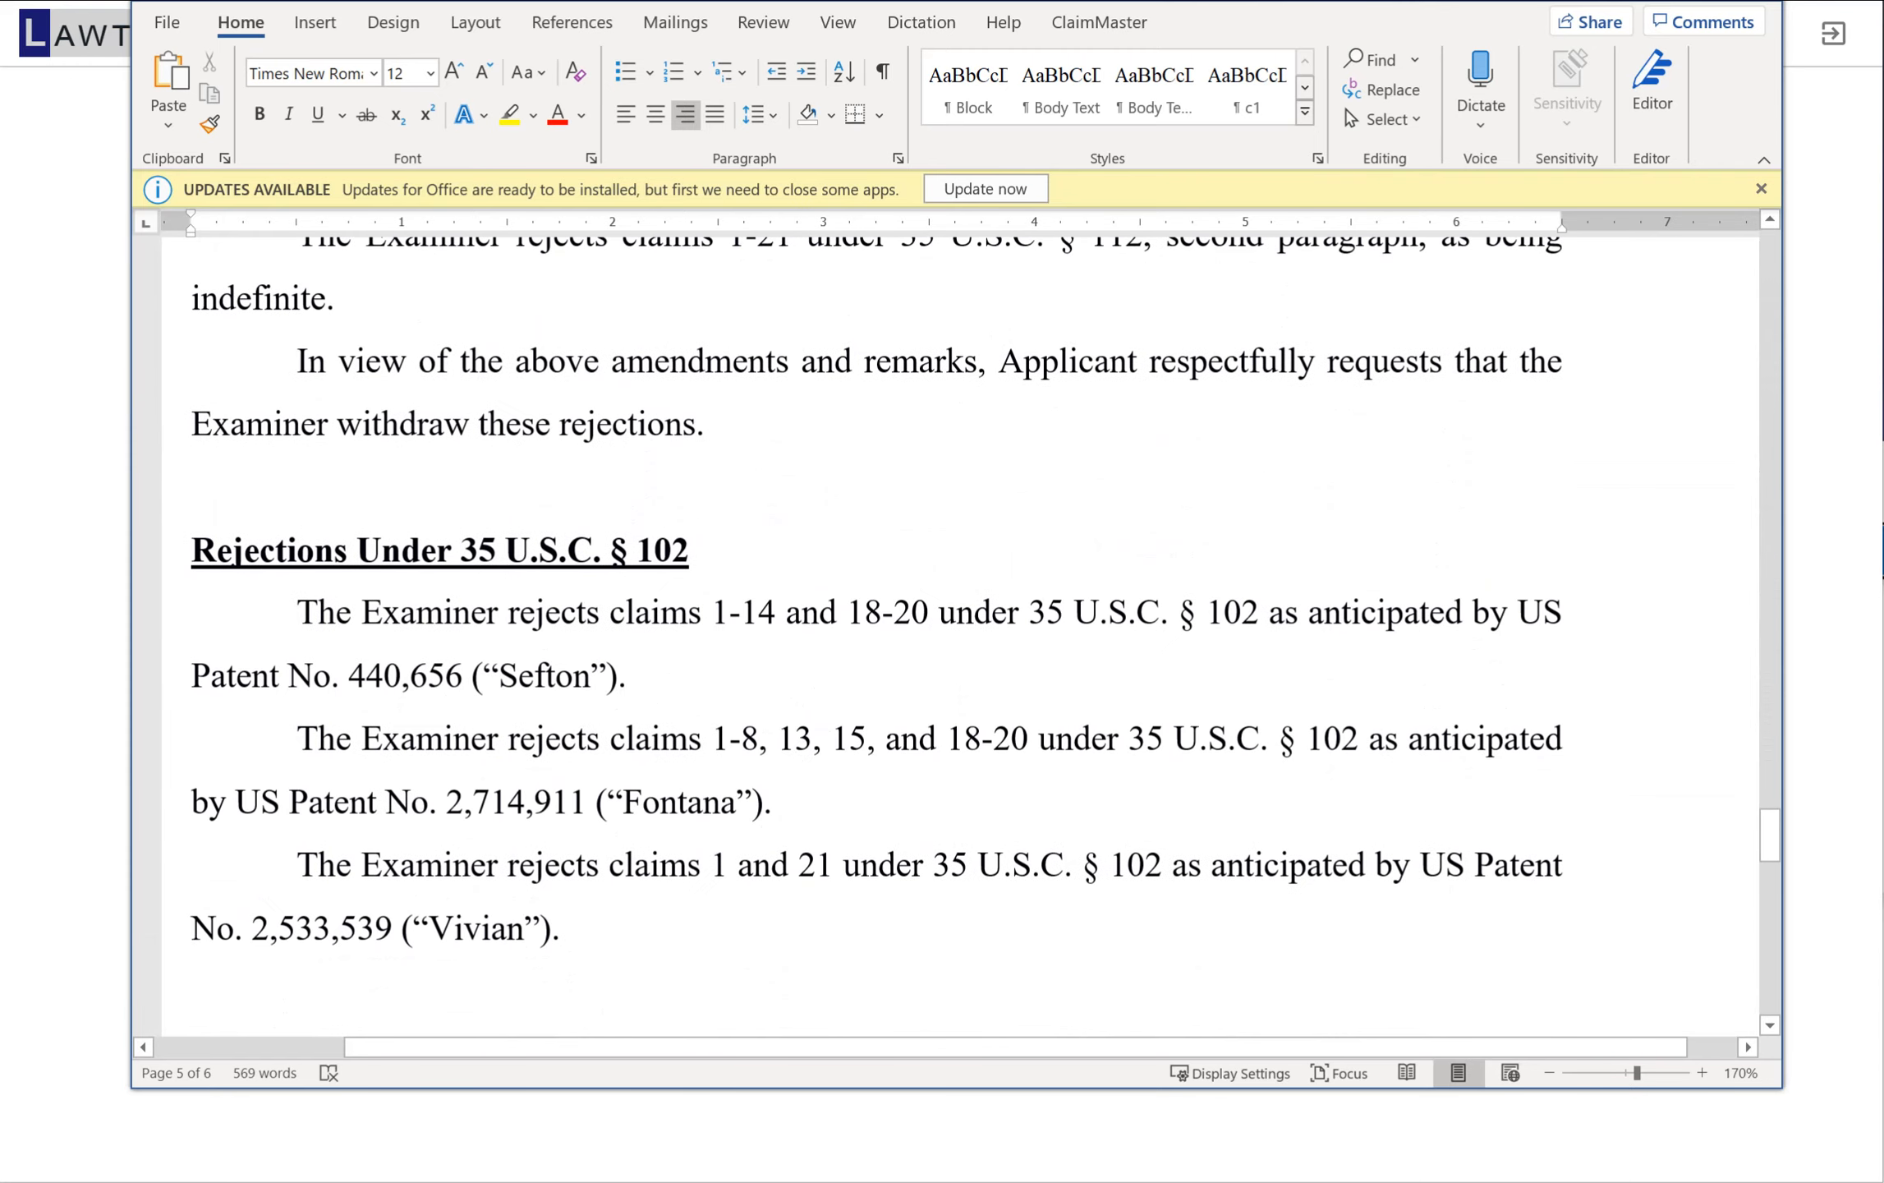
{"action": "scroll", "coordinate": [959, 634], "scroll_direction": "down", "scroll_amount": 12}
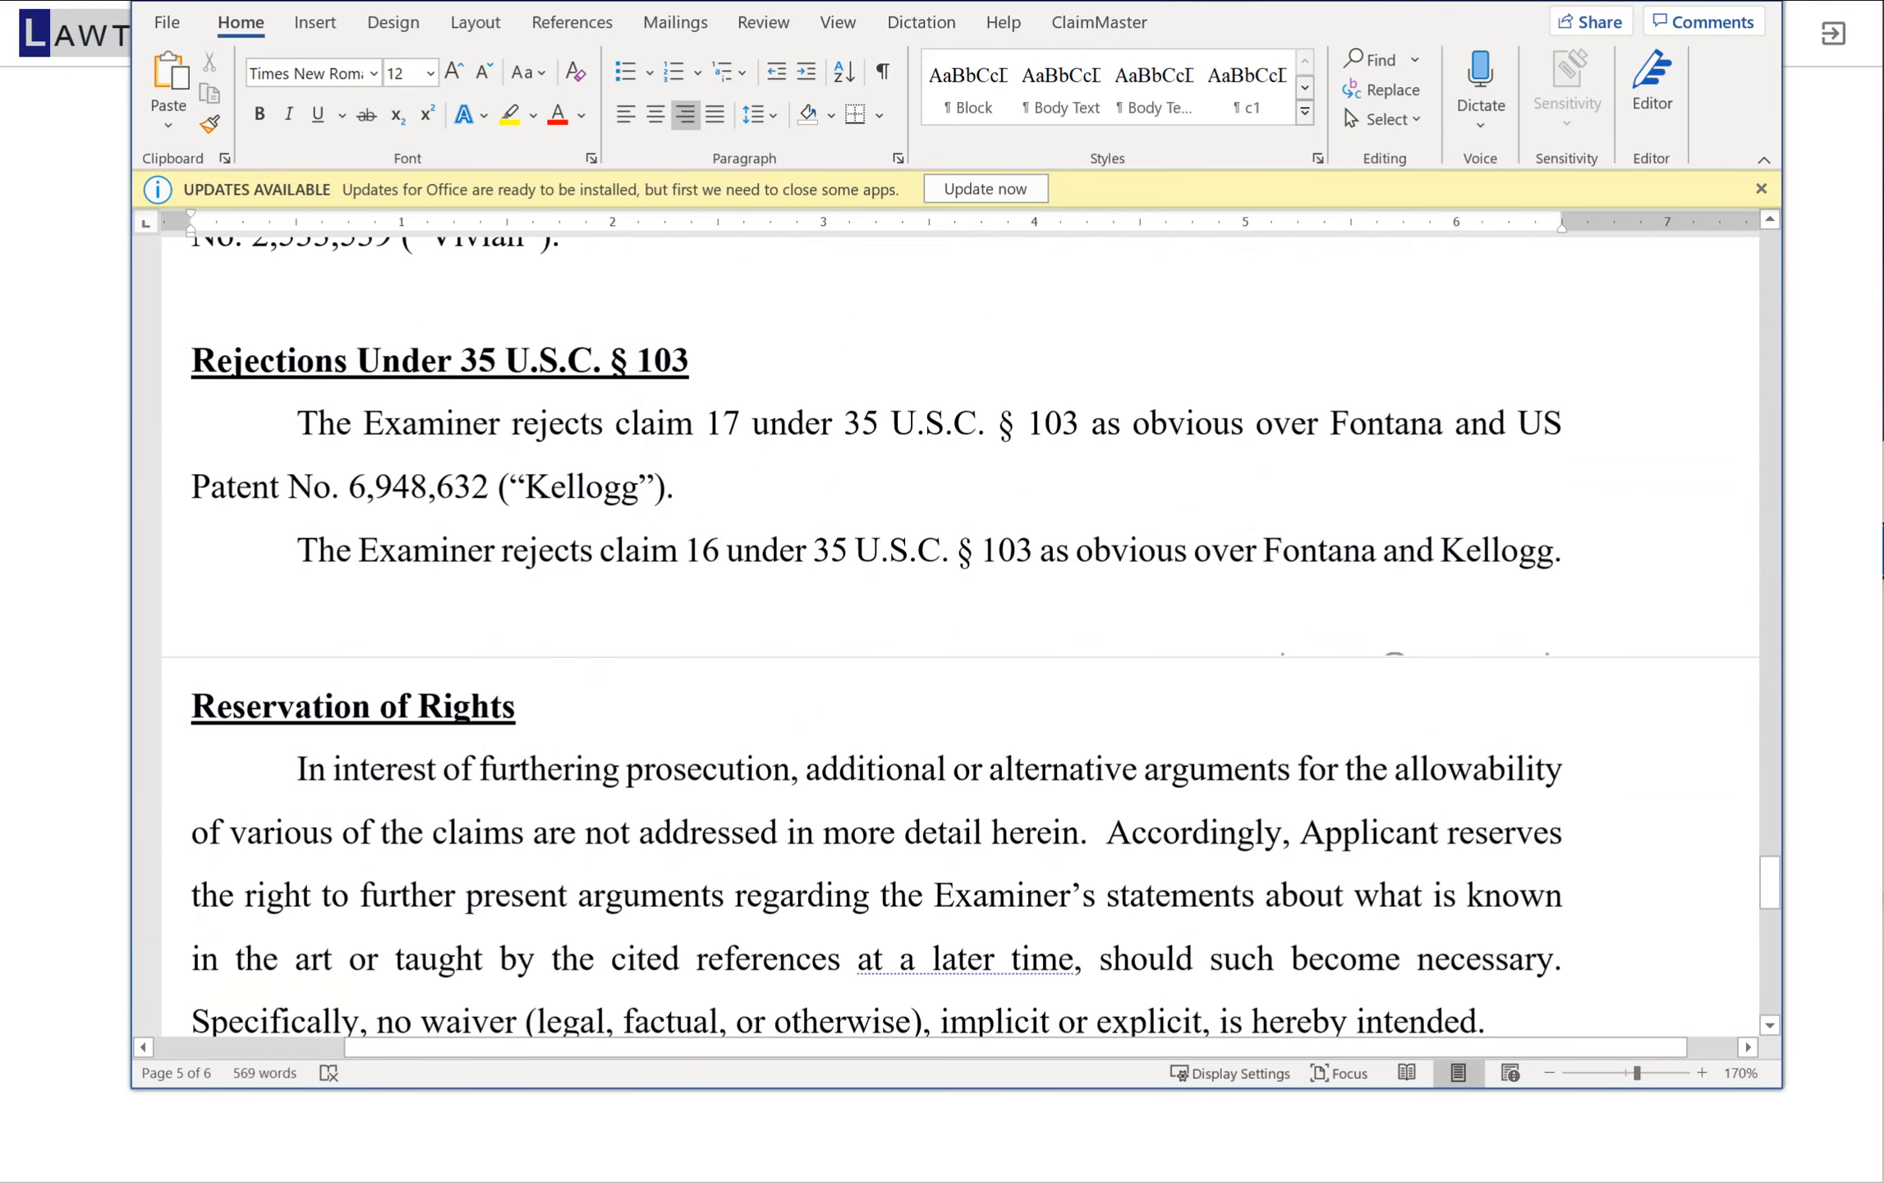
{"action": "scroll", "coordinate": [958, 634], "scroll_direction": "up", "scroll_amount": 20}
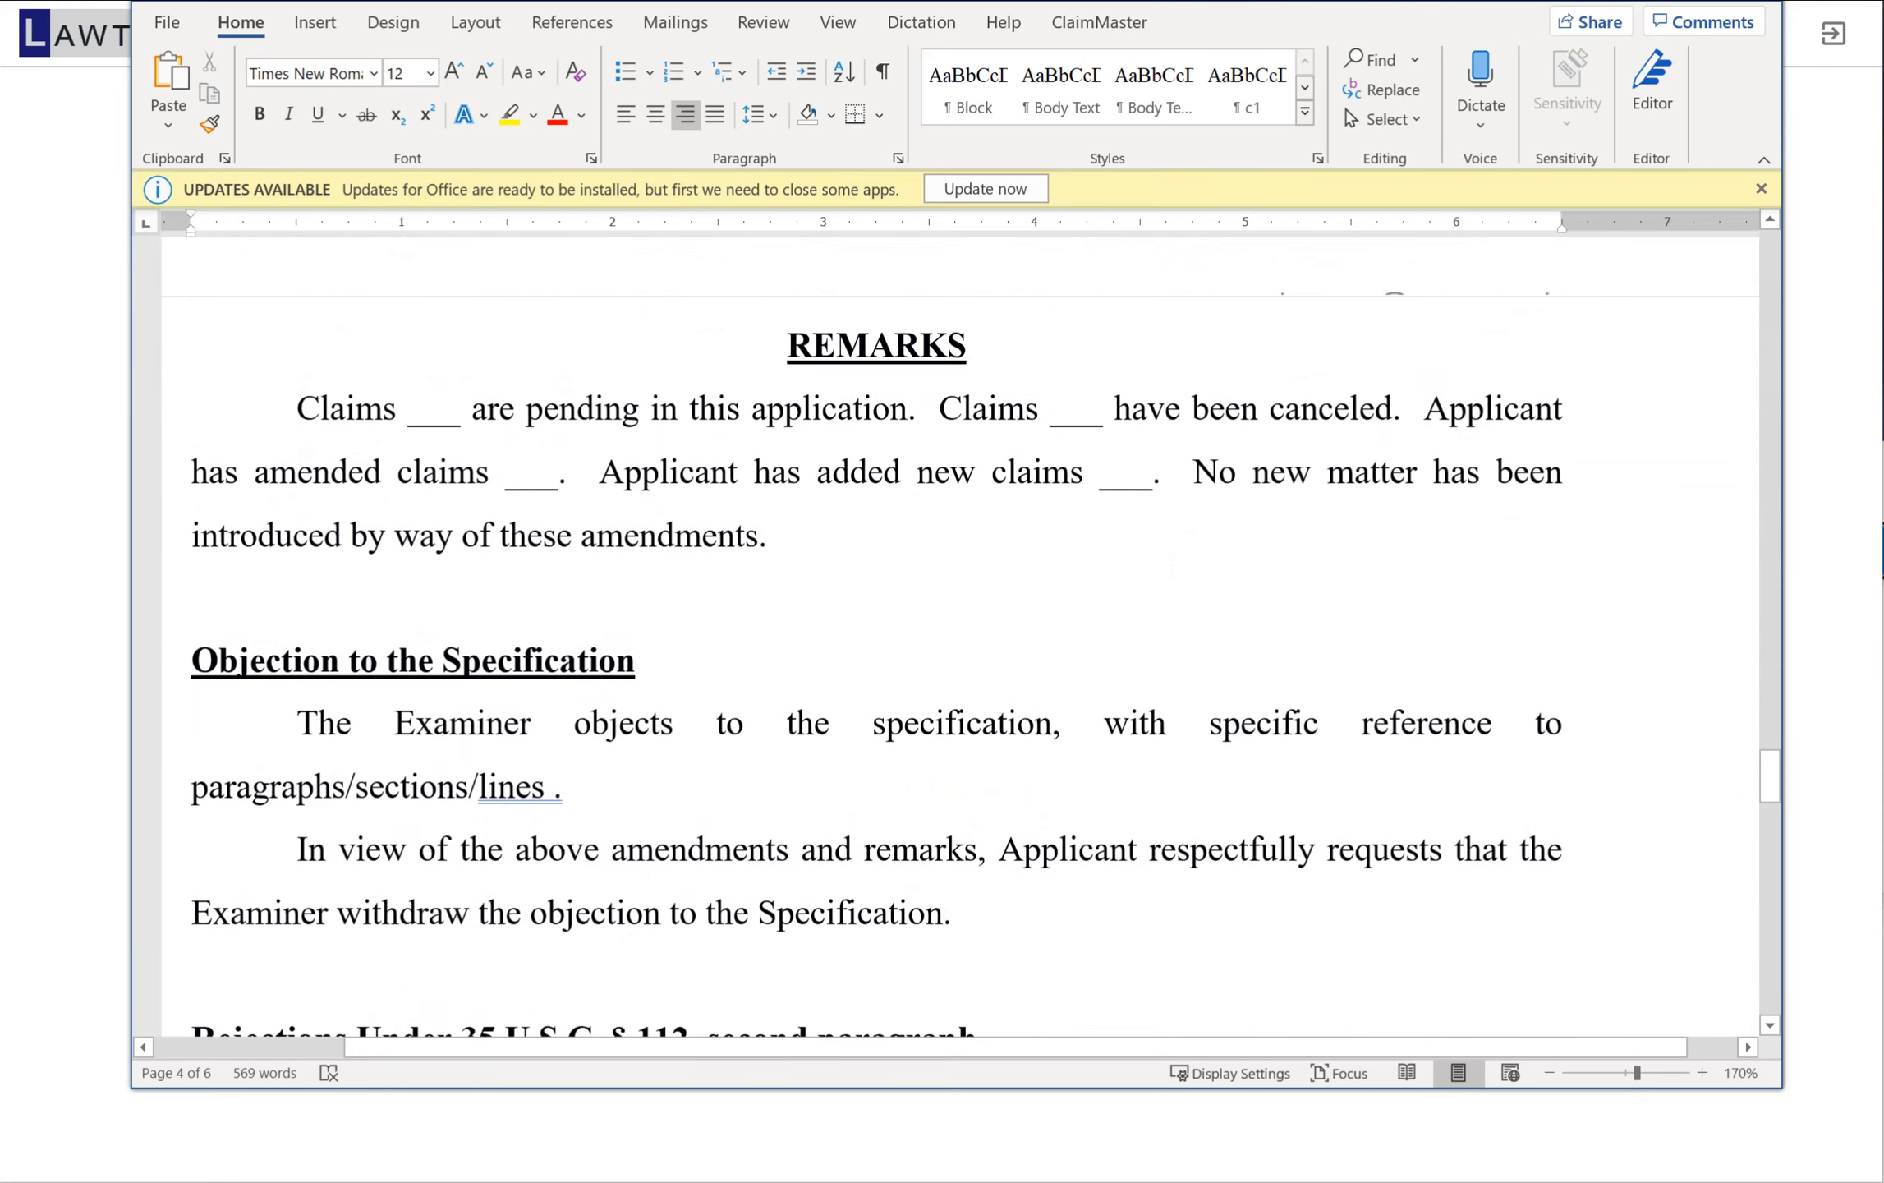
{"action": "scroll", "coordinate": [958, 634], "scroll_direction": "up", "scroll_amount": 6}
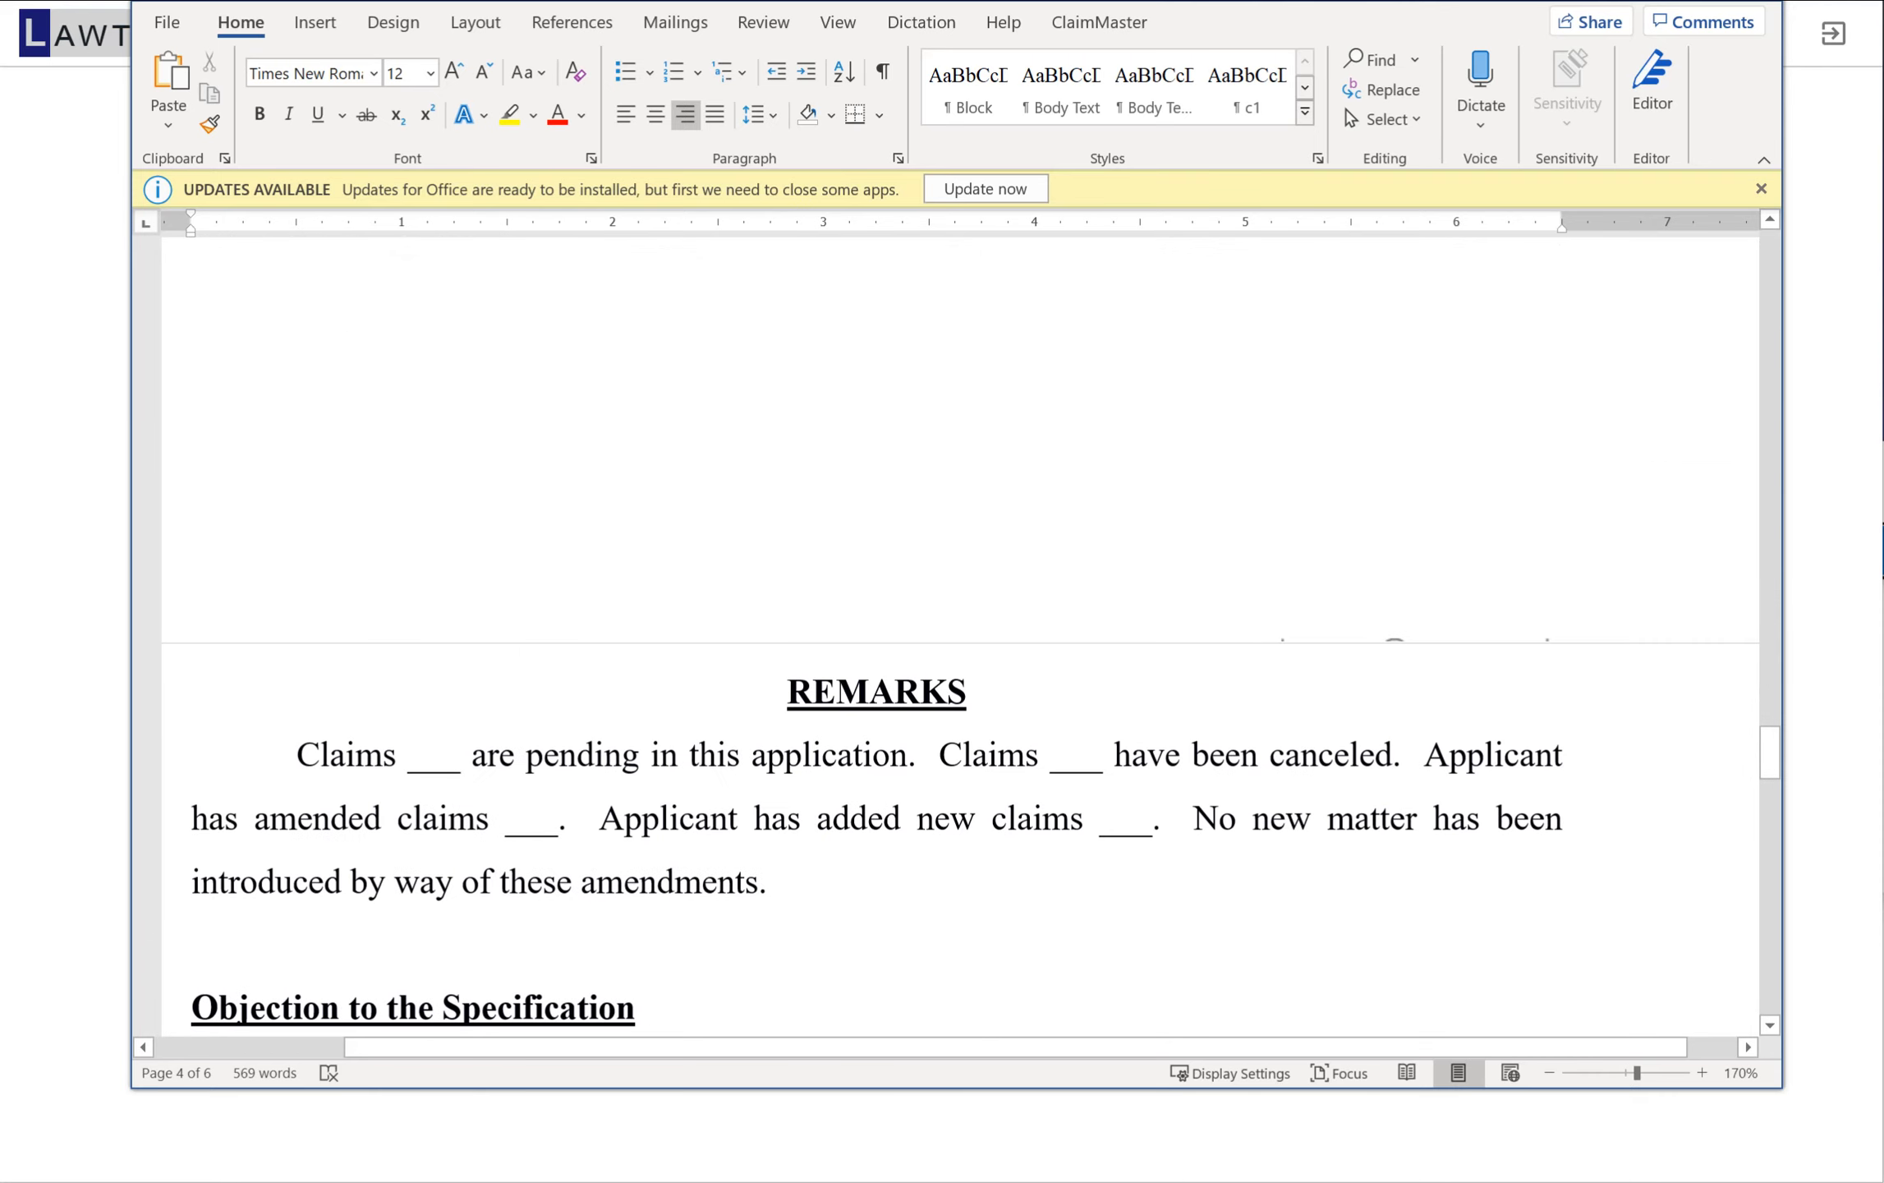
{"action": "left_click", "coordinate": [1755, 1]}
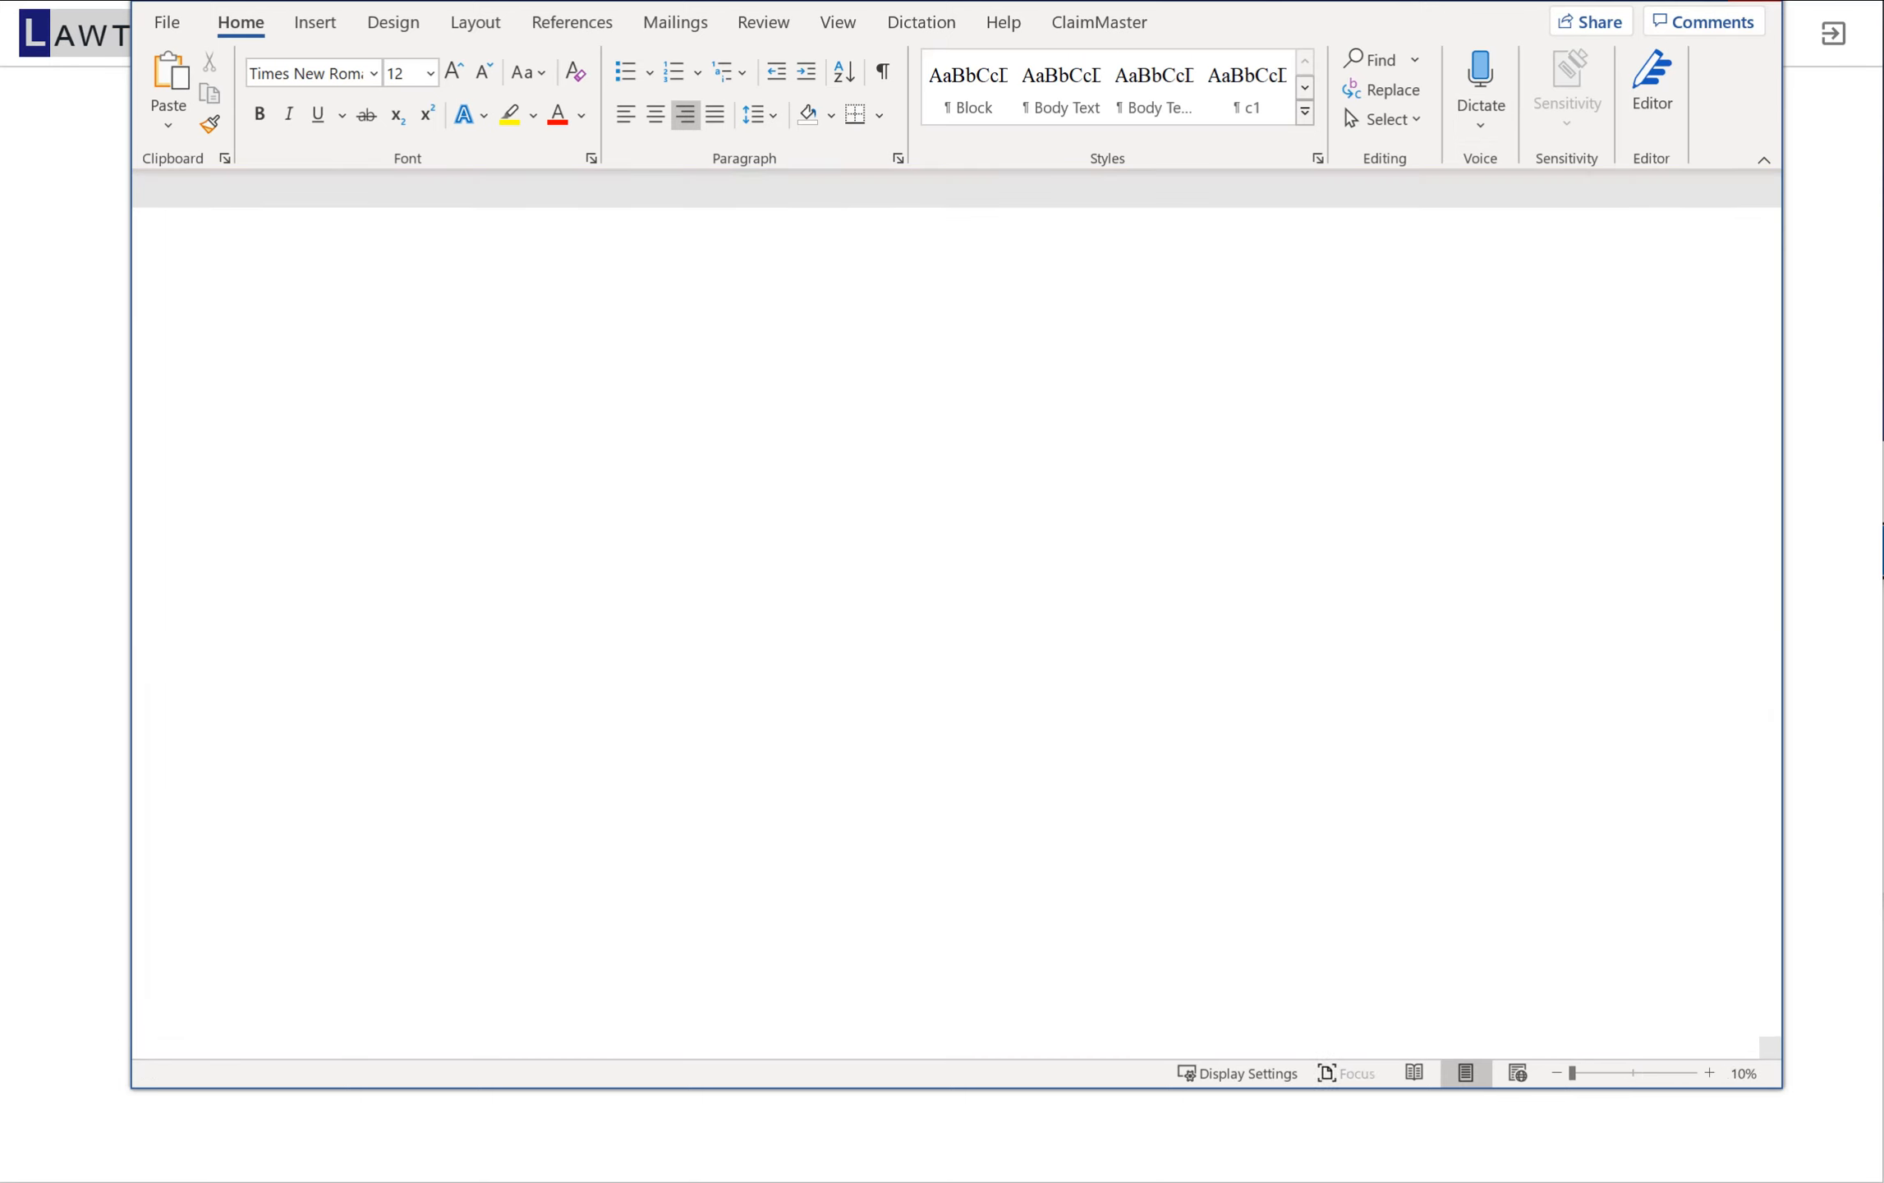